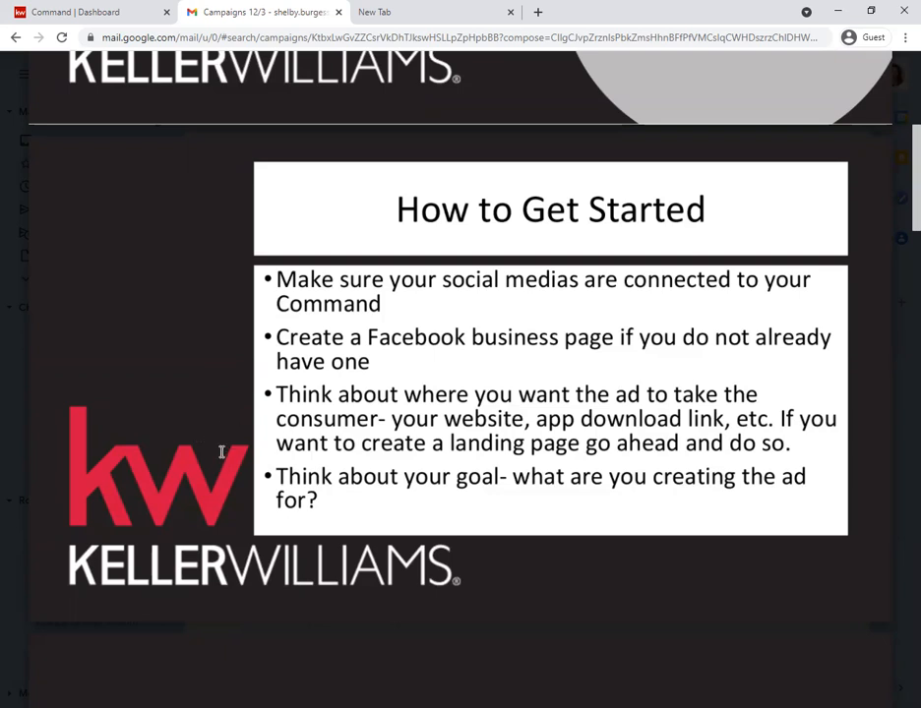
- Switch to KW Command, go to the Consumer landing pages and deactivate the only active landing page
left_click(72, 13)
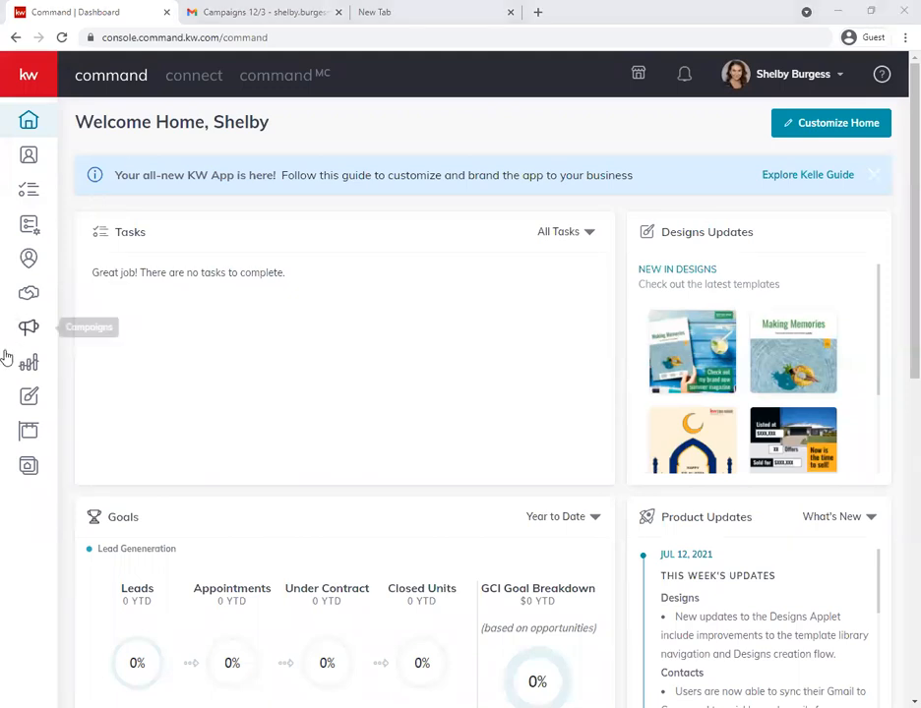
left_click(28, 469)
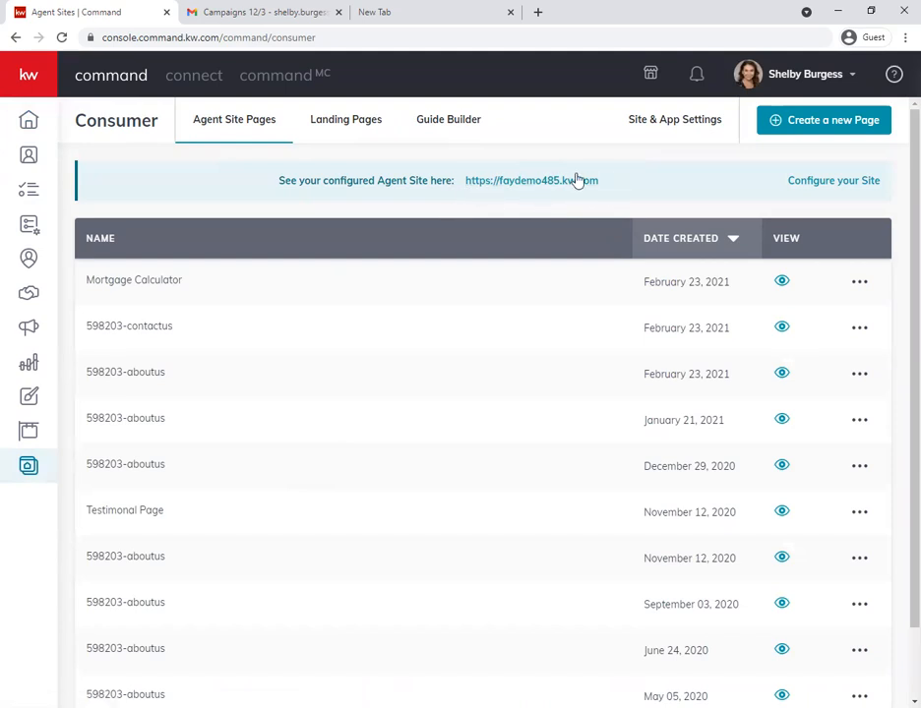
left_click(340, 124)
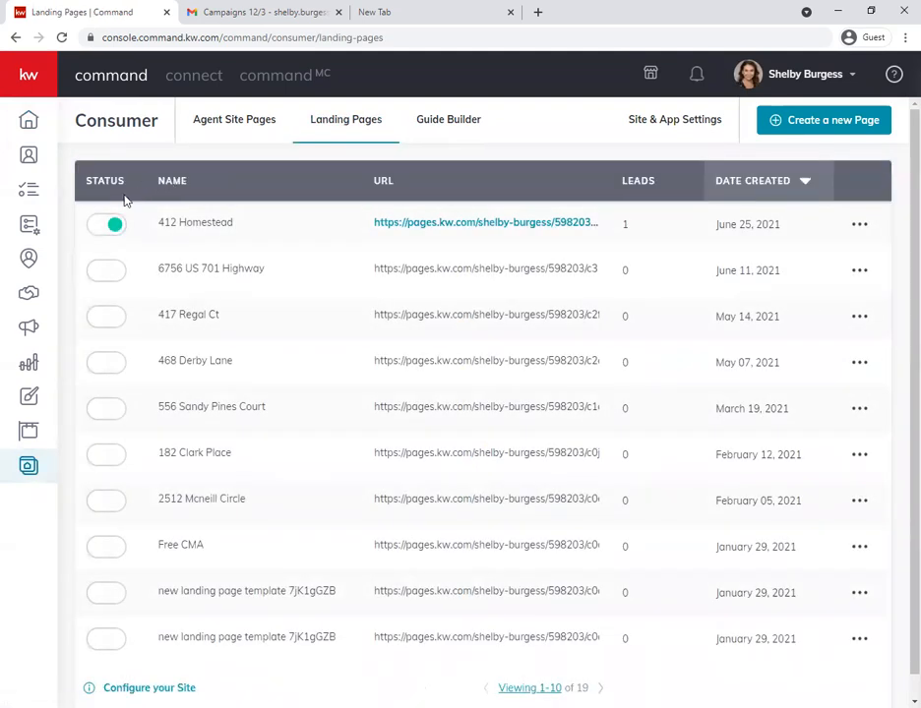
left_click(115, 225)
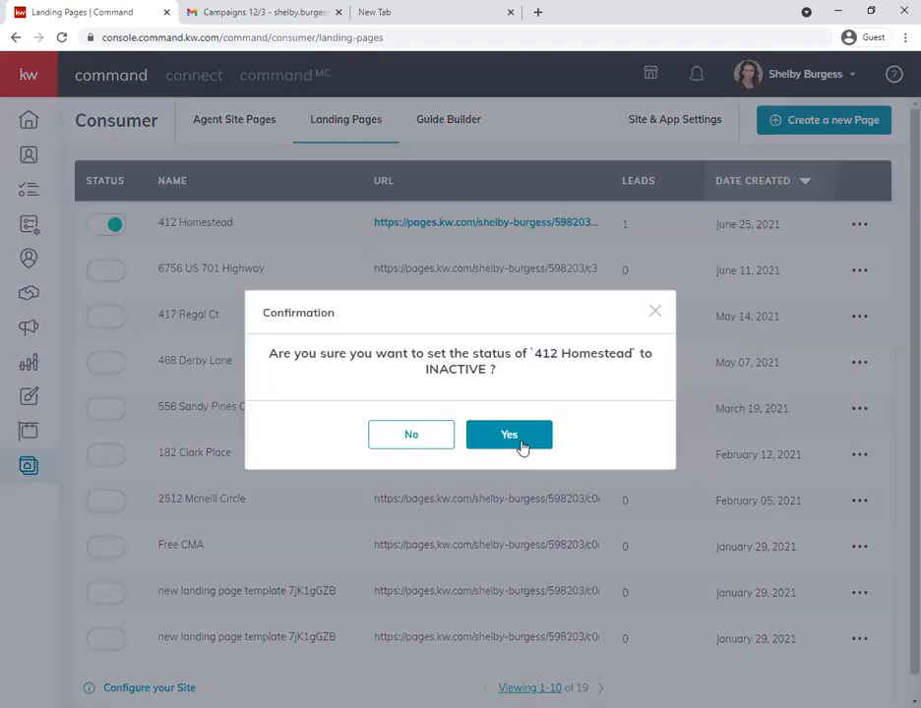
left_click(521, 445)
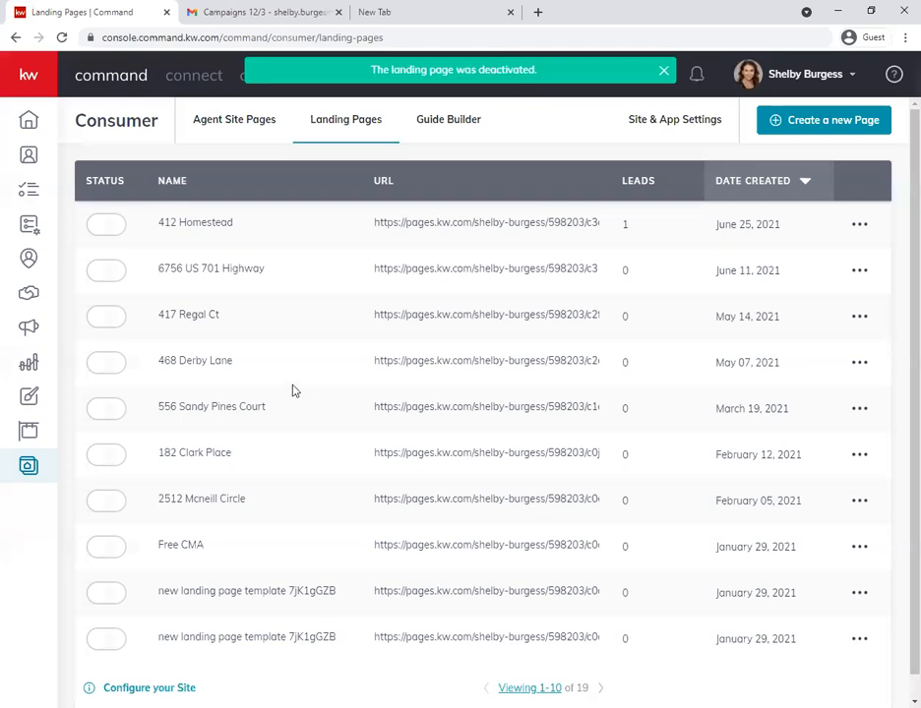
- Create a new page of the type As A Landing Page
left_click(777, 122)
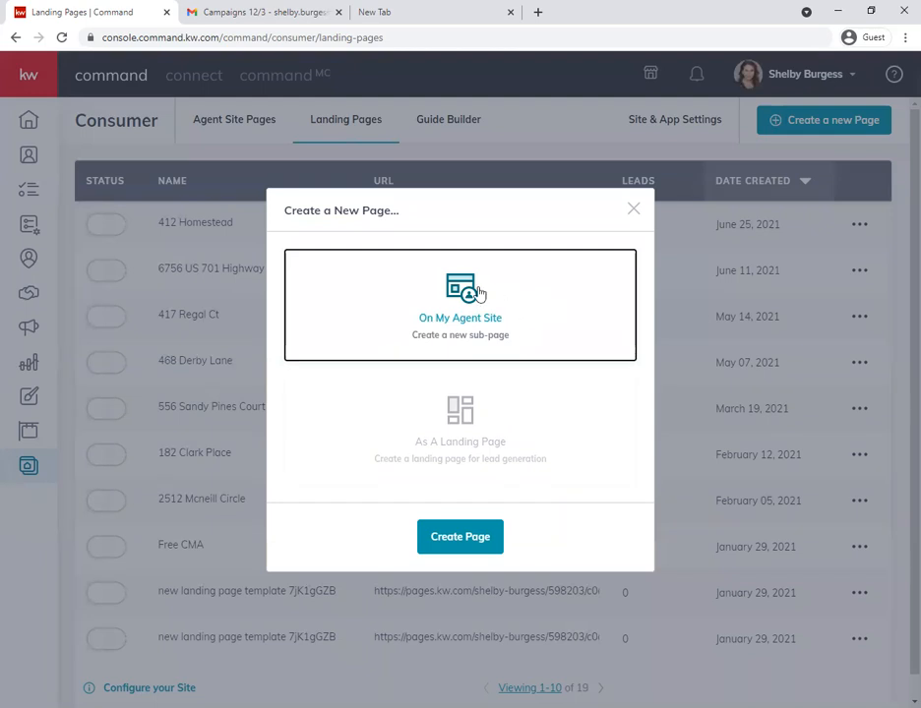
left_click(518, 426)
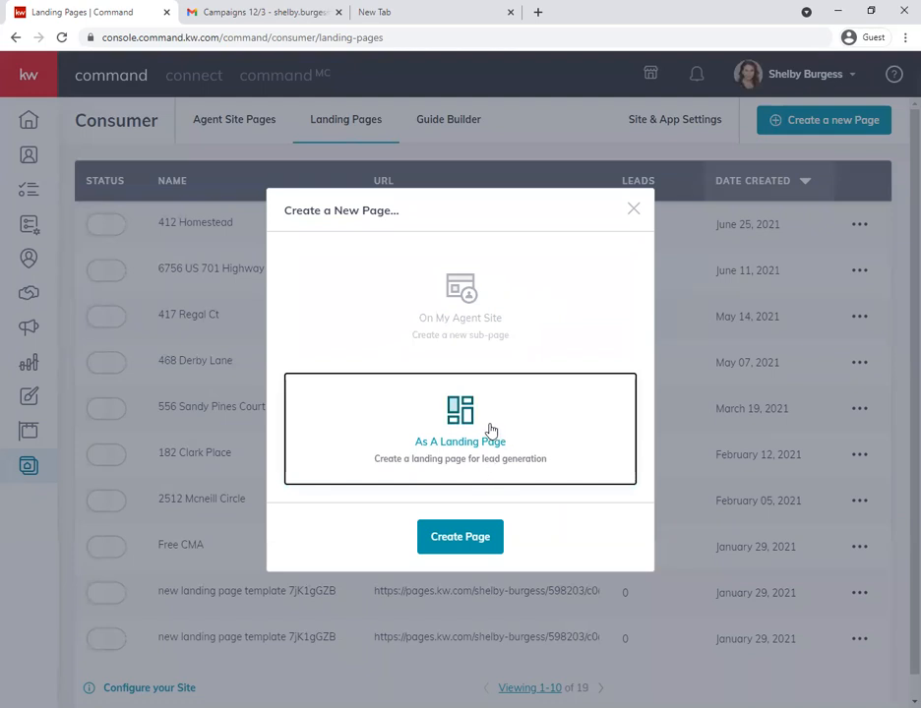
left_click(504, 329)
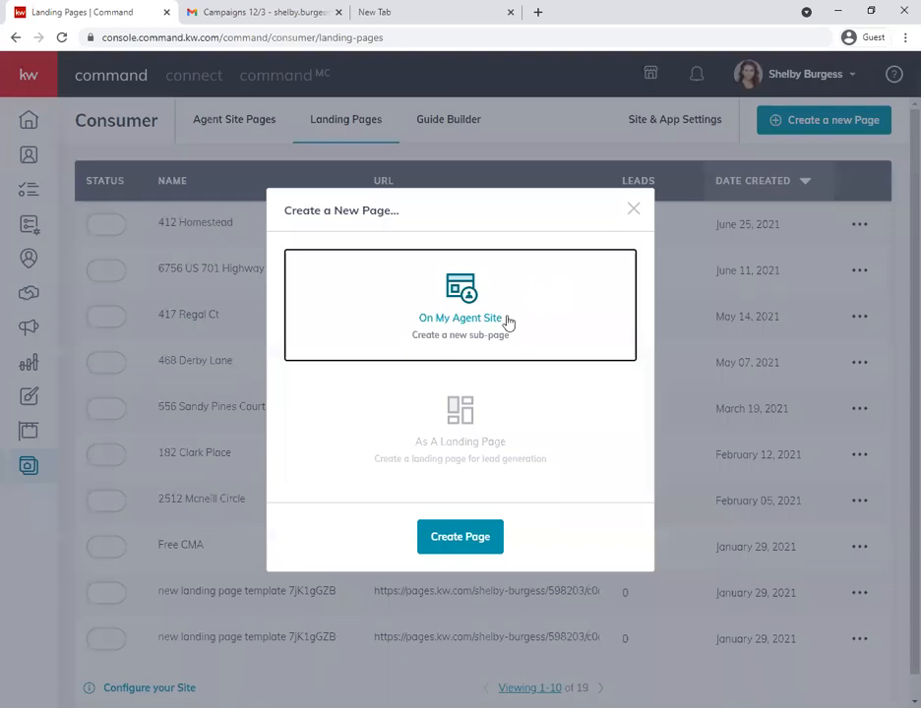
left_click(510, 431)
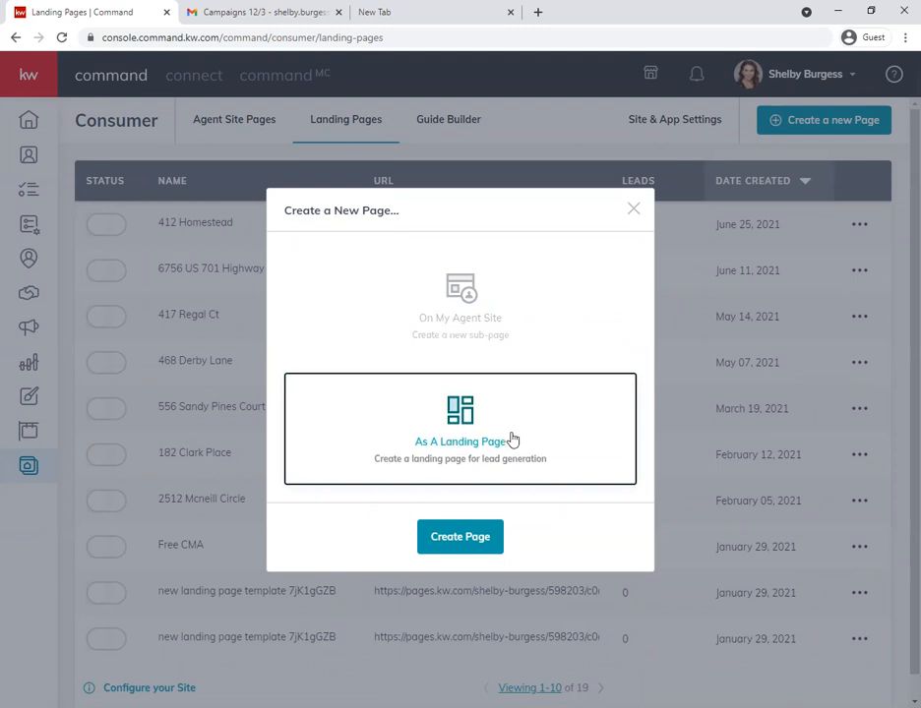
left_click(442, 542)
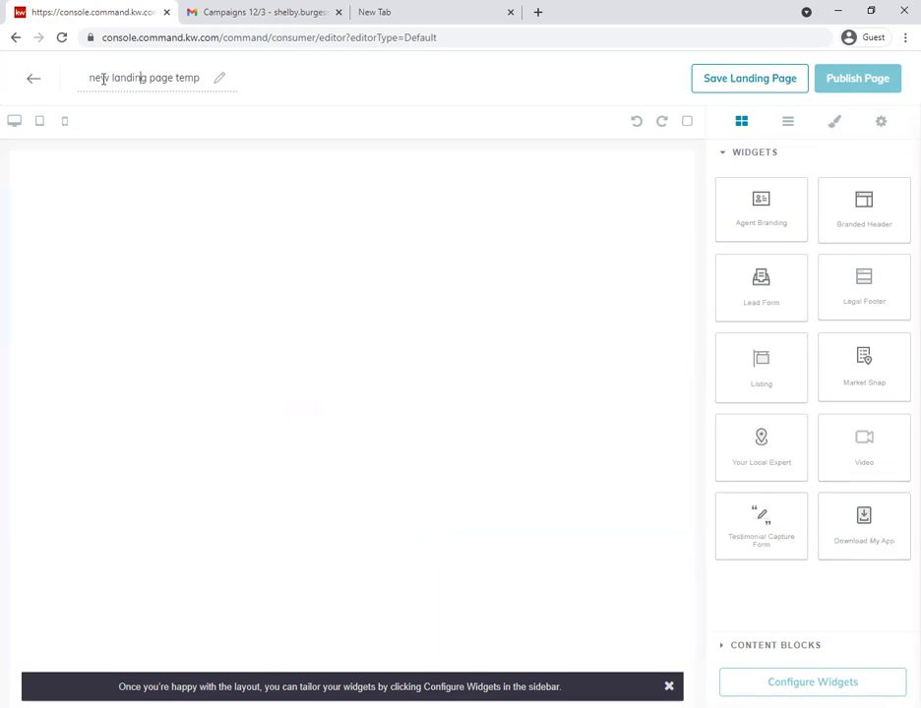
- Replace the default landing page name with the property's street address copied from the draft message in Gmail
left_click_drag(90, 78, 228, 92)
key("BackSpace")
left_click(284, 14)
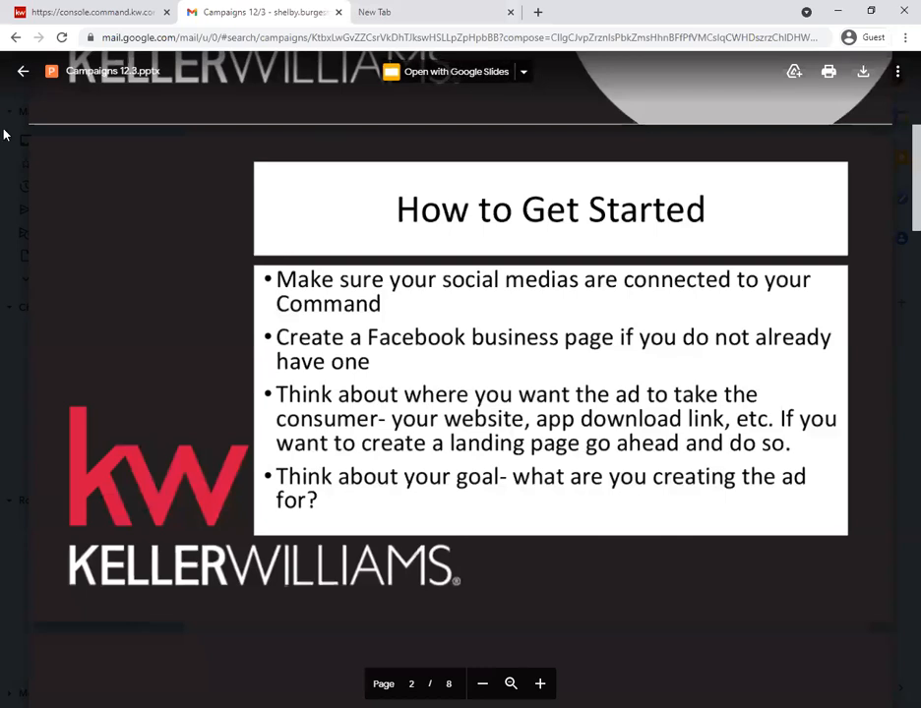
left_click(22, 71)
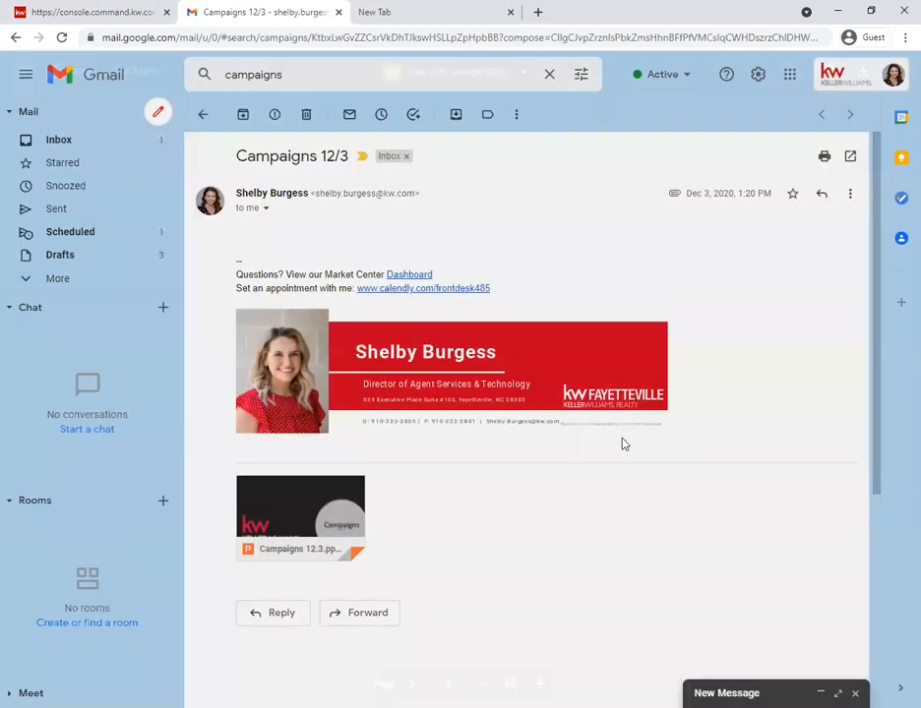
left_click(726, 692)
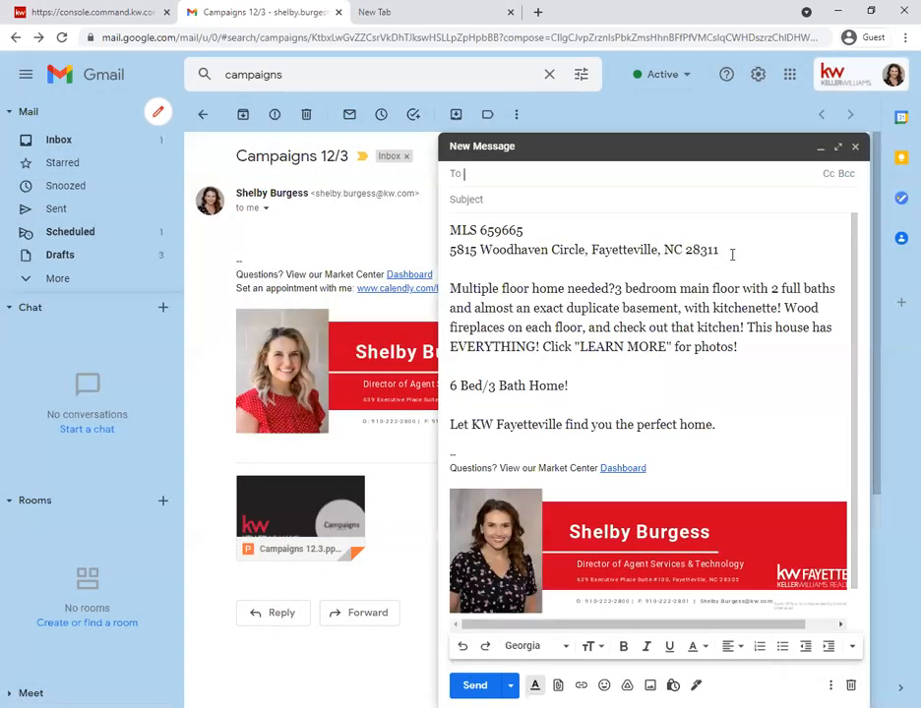
left_click_drag(585, 248, 450, 250)
left_click(450, 250)
left_click_drag(585, 249, 449, 250)
key("ctrl+c")
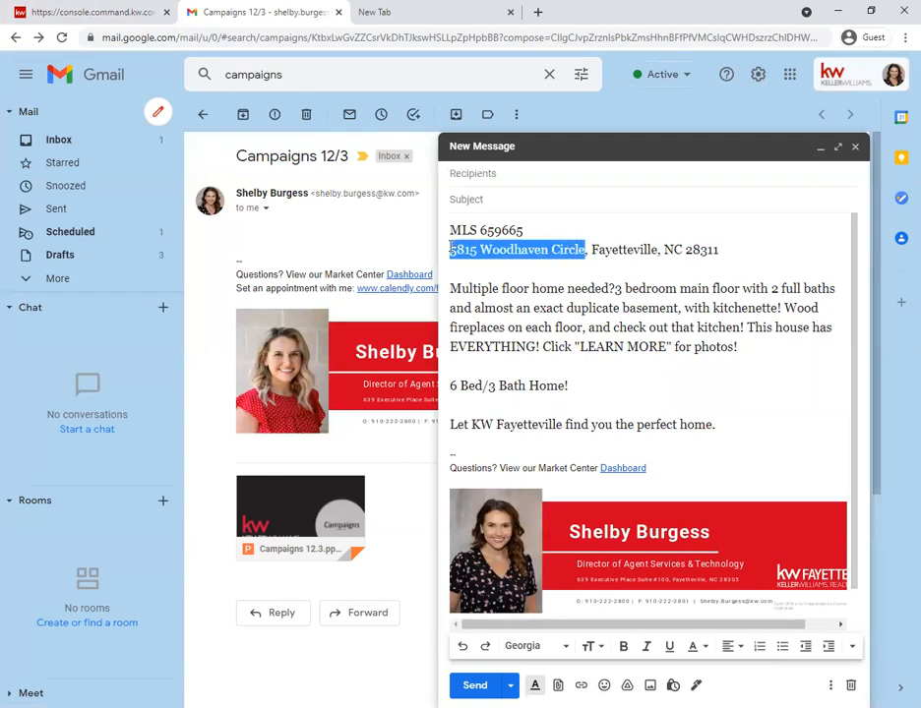
left_click(79, 14)
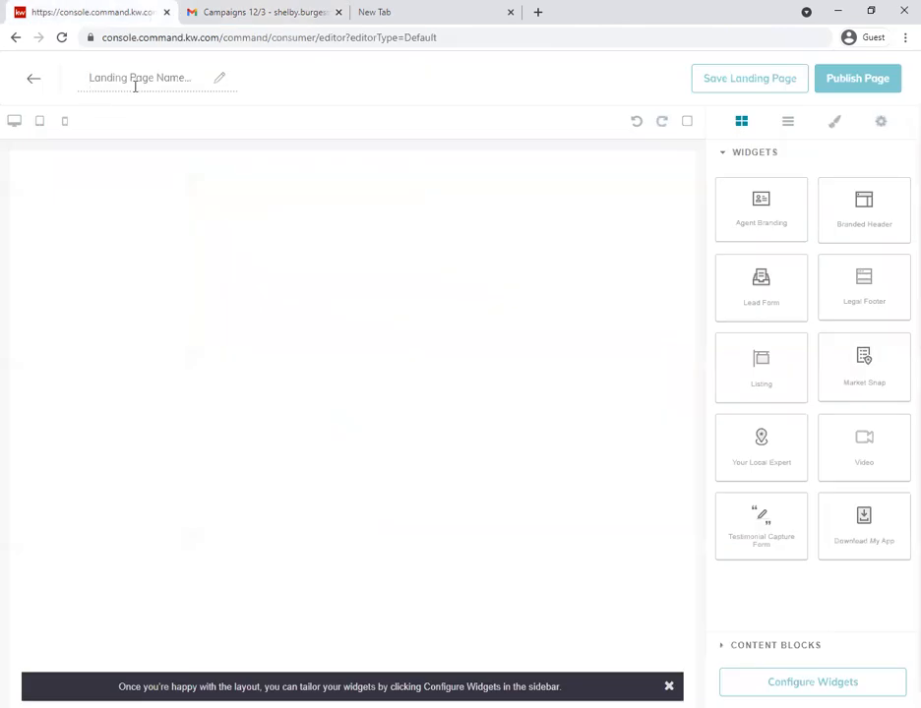
left_click(134, 79)
key("ctrl+v")
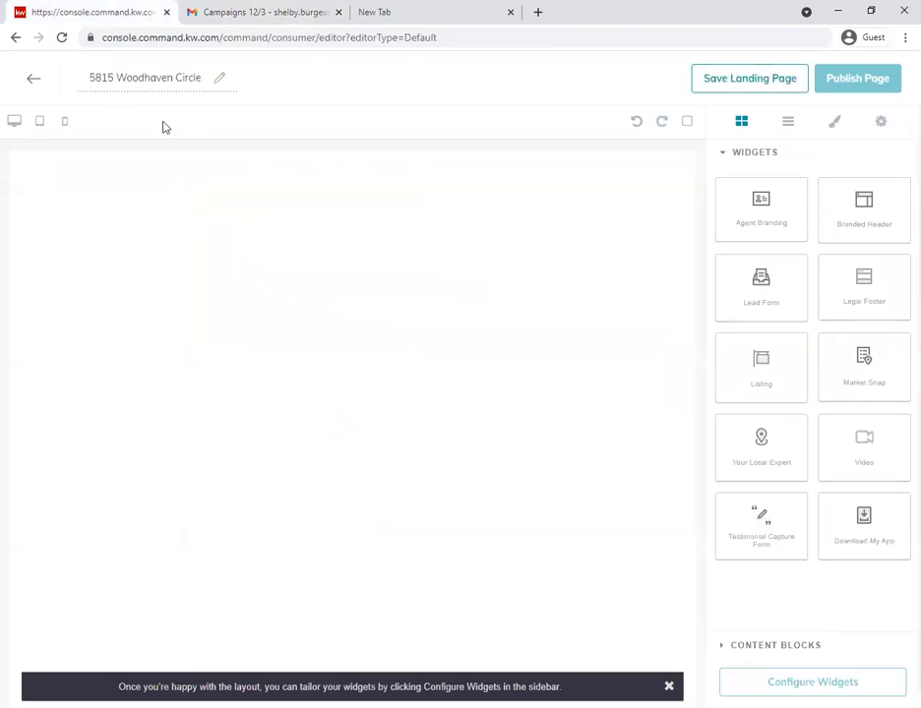
- Dismiss the layout hint and add a Branded Header widget with a Listing widget beneath it on the blank page
left_click(661, 679)
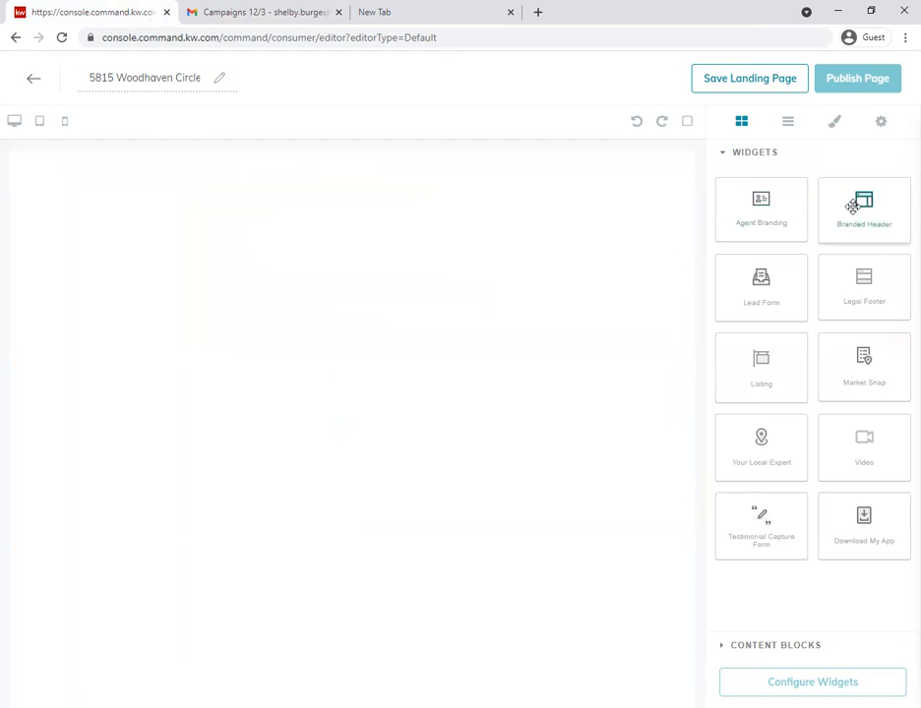
left_click_drag(856, 207, 463, 178)
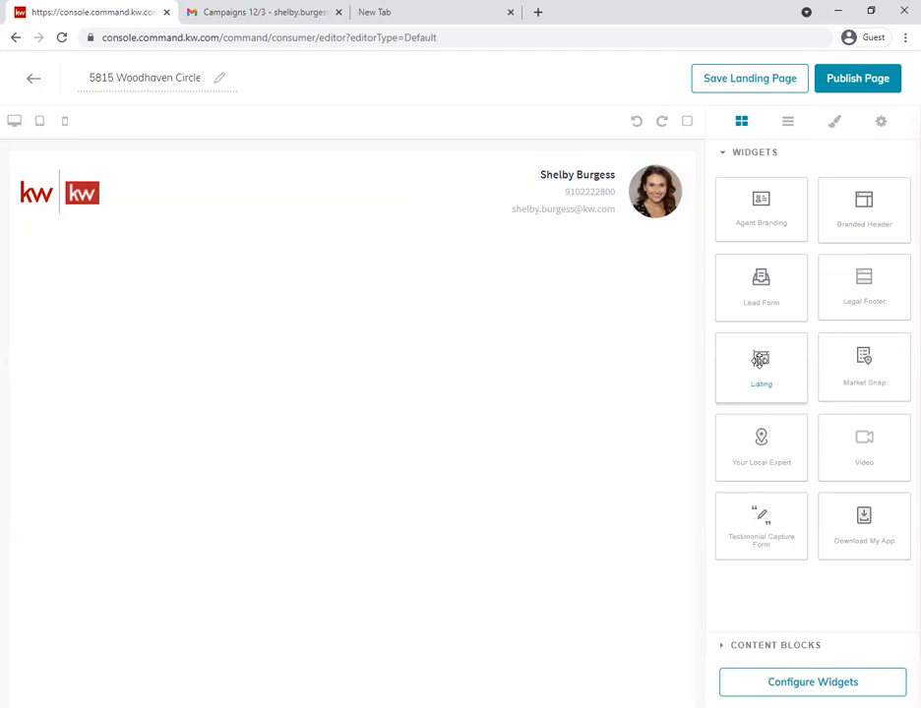
left_click_drag(760, 358, 520, 332)
- Add a Lead Form widget below the listing's map and a Legal Footer widget below the form
scroll(489, 441, "down", 1)
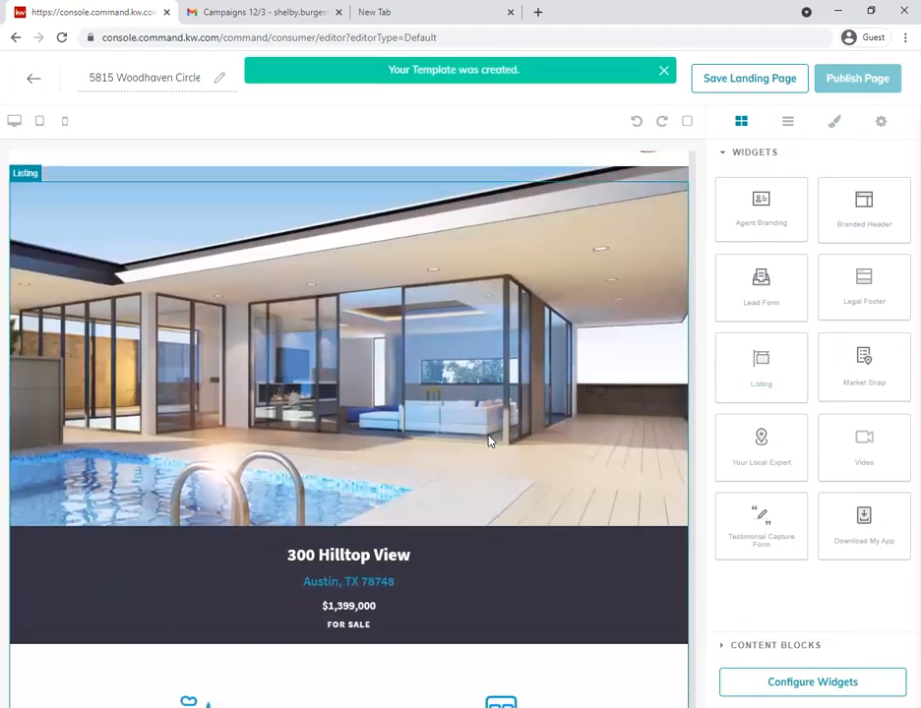
scroll(489, 441, "down", 8)
scroll(478, 335, "down", 7)
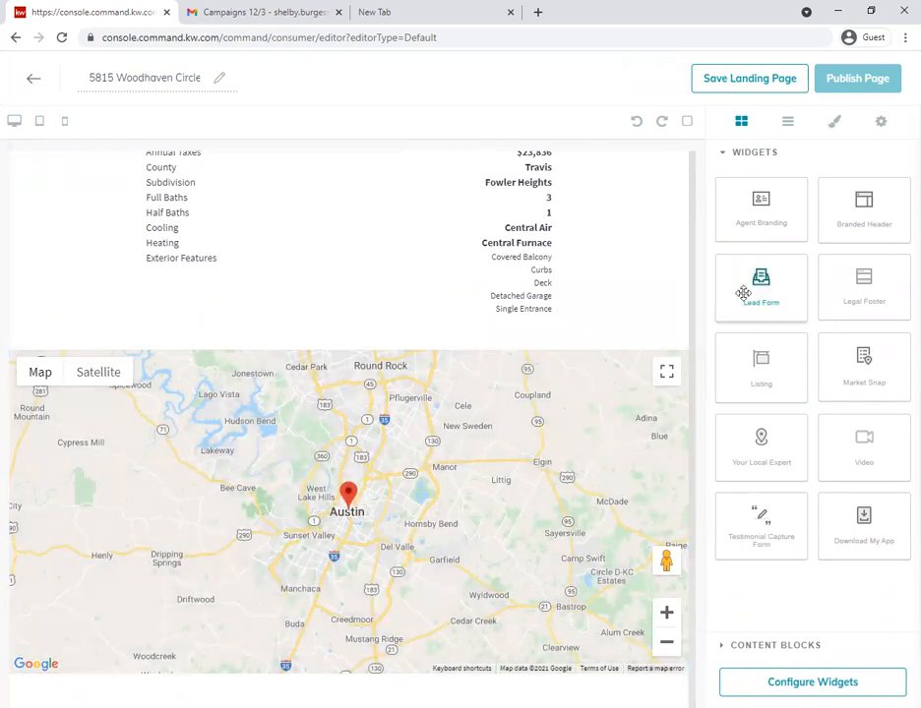
left_click_drag(760, 282, 536, 561)
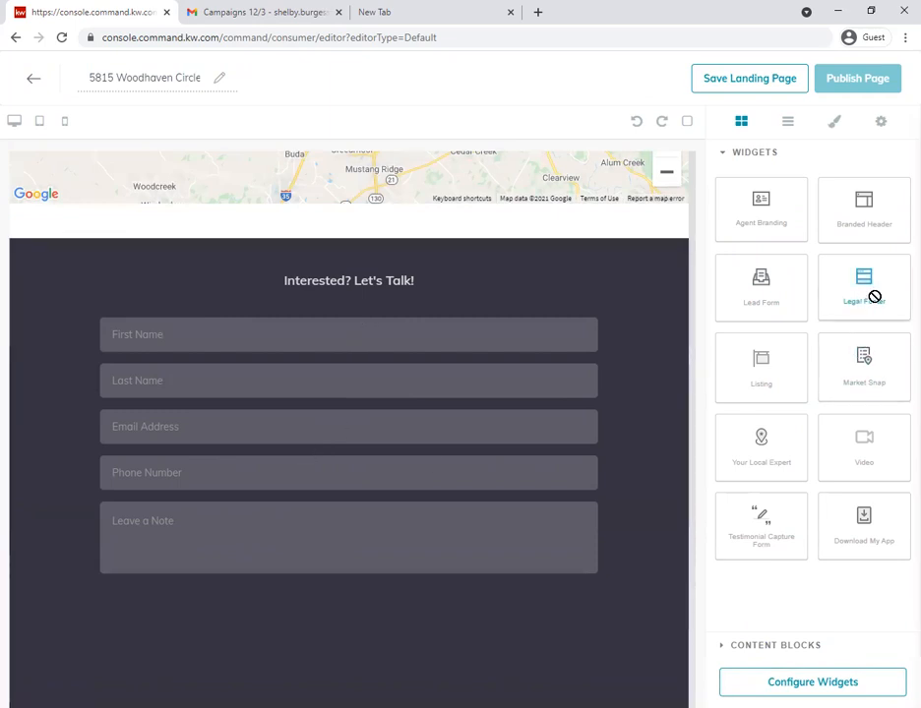
left_click_drag(583, 647, 585, 649)
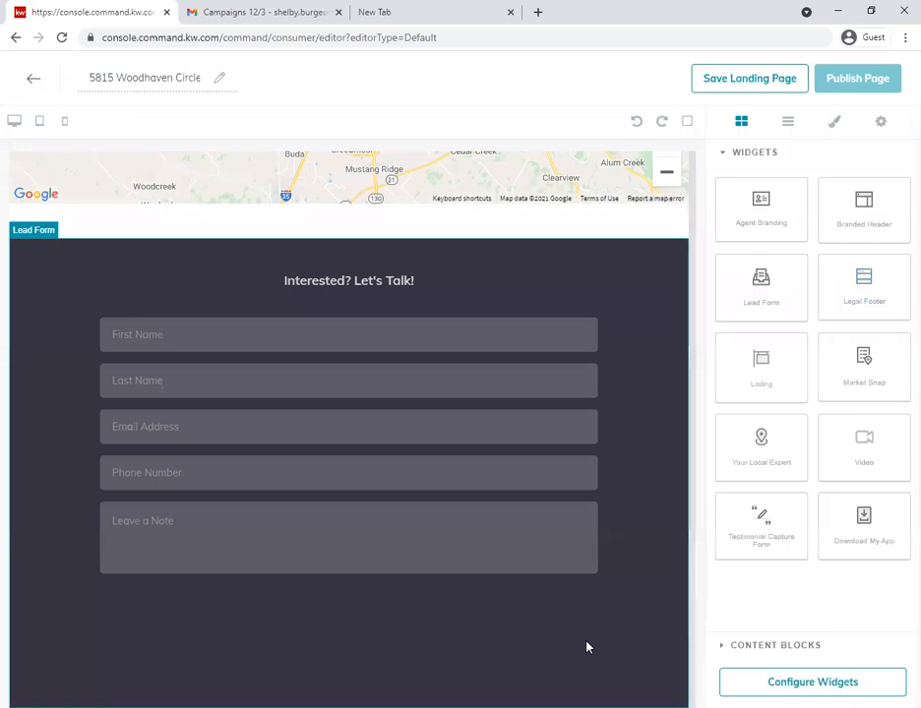
- Review the assembled landing page from the branded header through the listing details and map to the lead form and footer
scroll(585, 649, "up", 15)
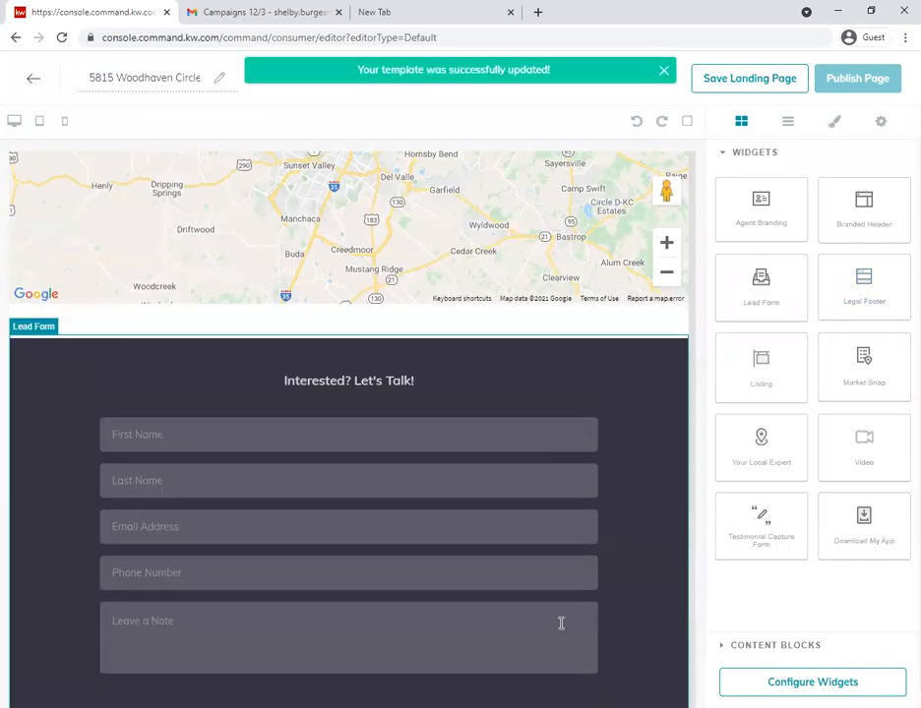
scroll(557, 602, "up", 8)
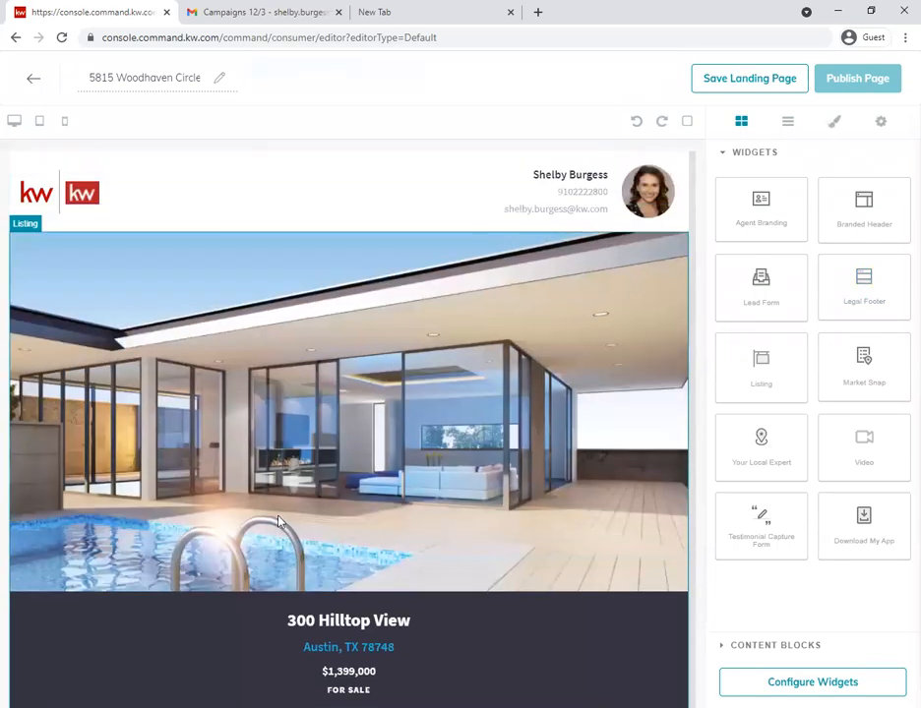
scroll(340, 506, "down", 8)
scroll(314, 508, "up", 8)
scroll(352, 397, "down", 8)
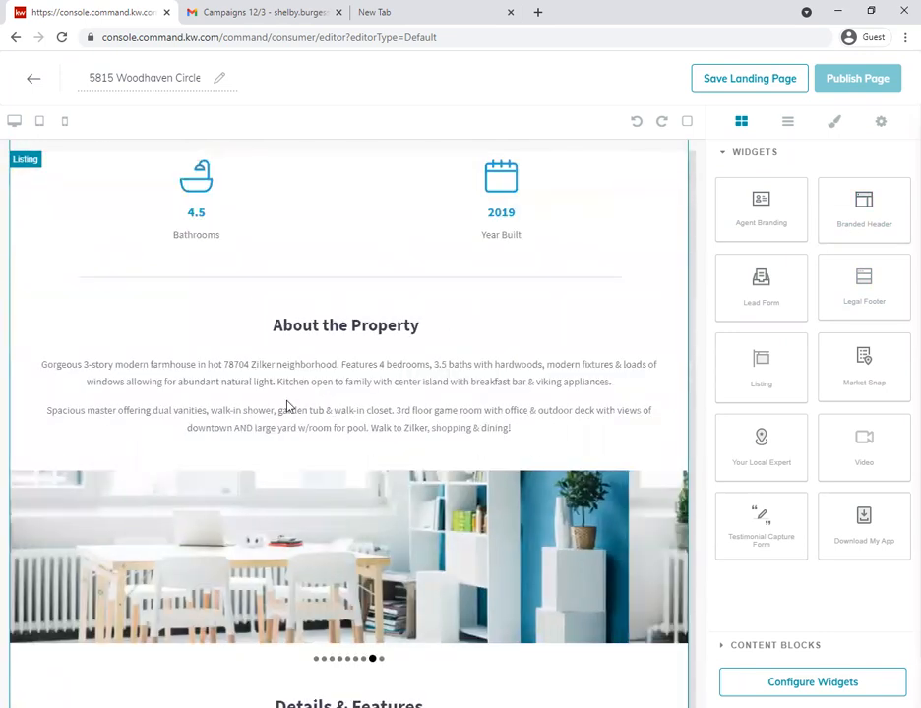
scroll(350, 397, "down", 15)
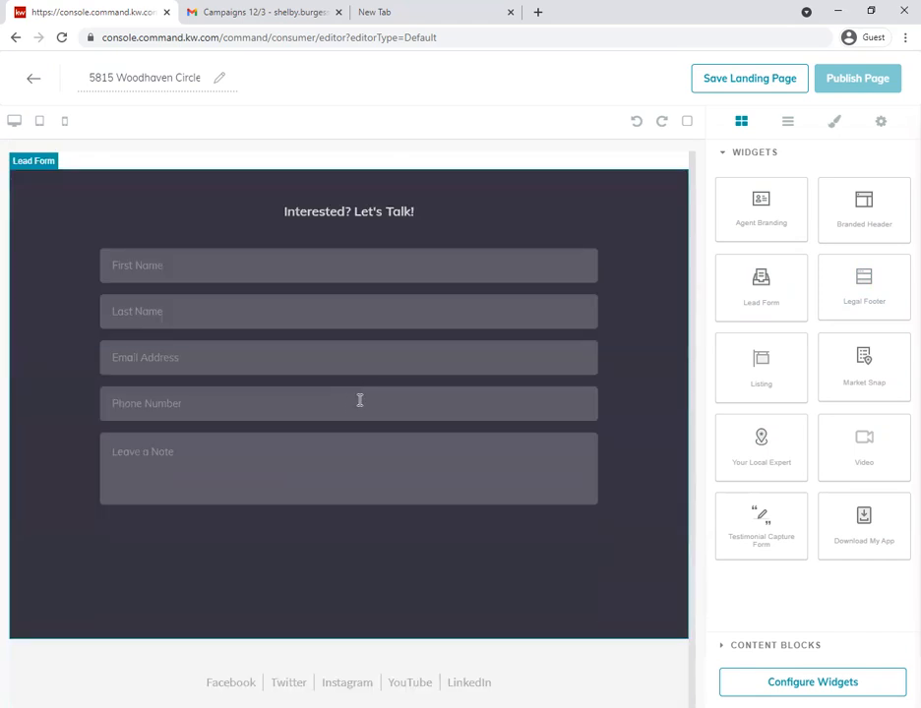
scroll(352, 413, "down", 2)
scroll(378, 479, "up", 9)
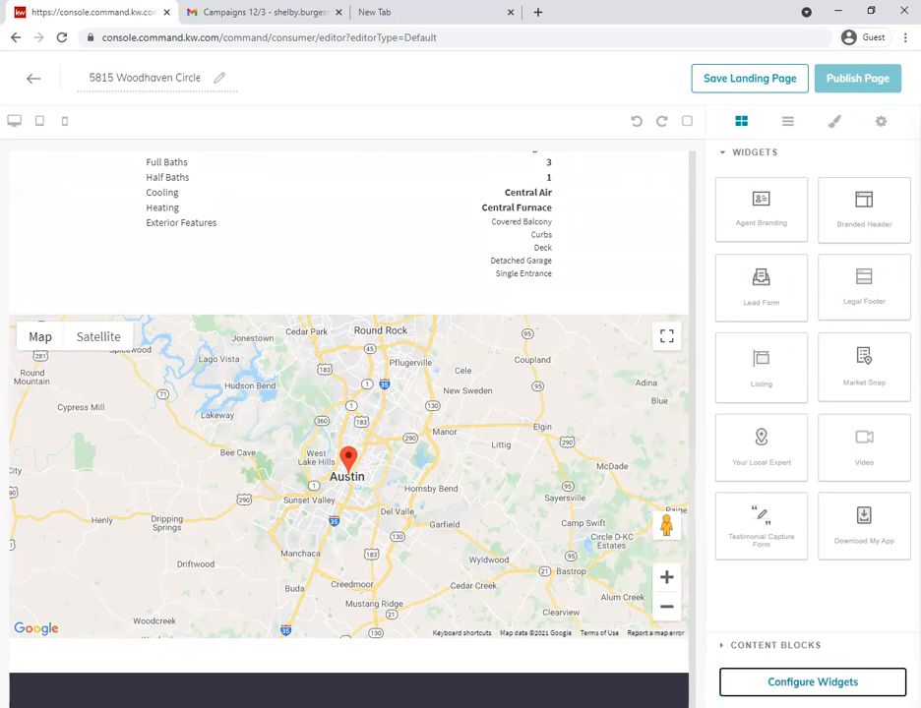
- Start configuring the widgets and set the Branded Header's header text to the copied street address of the property
left_click(812, 682)
scroll(592, 462, "up", 10)
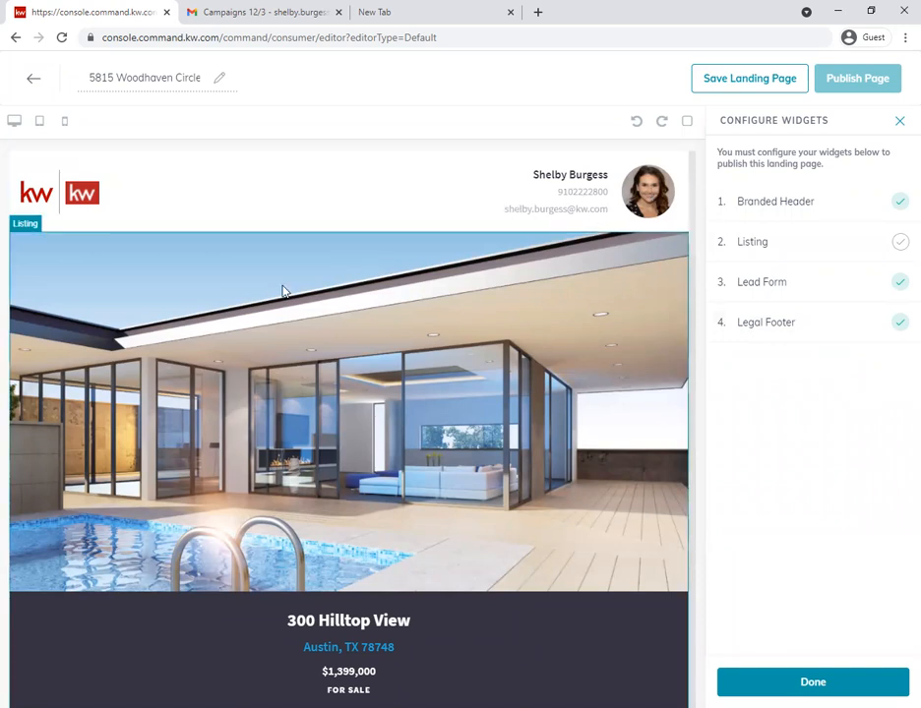
left_click(788, 209)
left_click(784, 183)
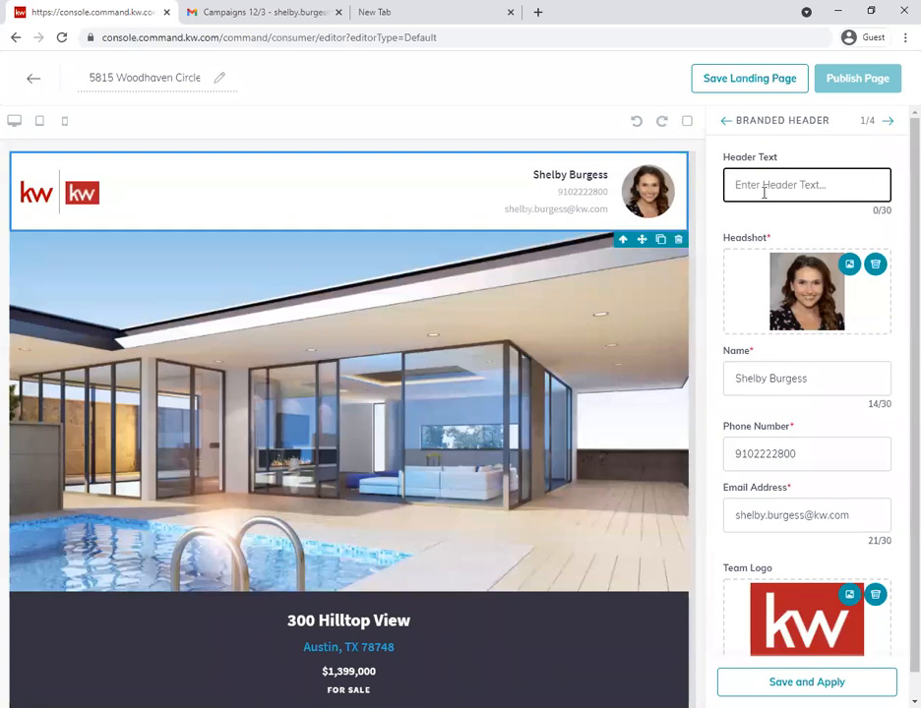
key("ctrl+v")
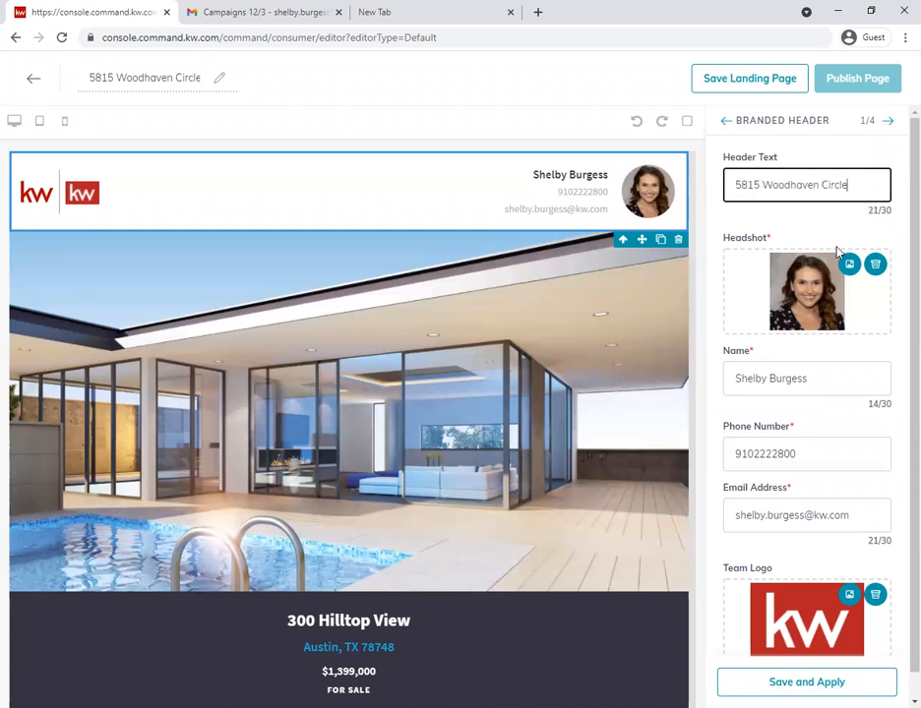
- Replace the Branded Header's headshot with the square red kw logo image
left_click(874, 265)
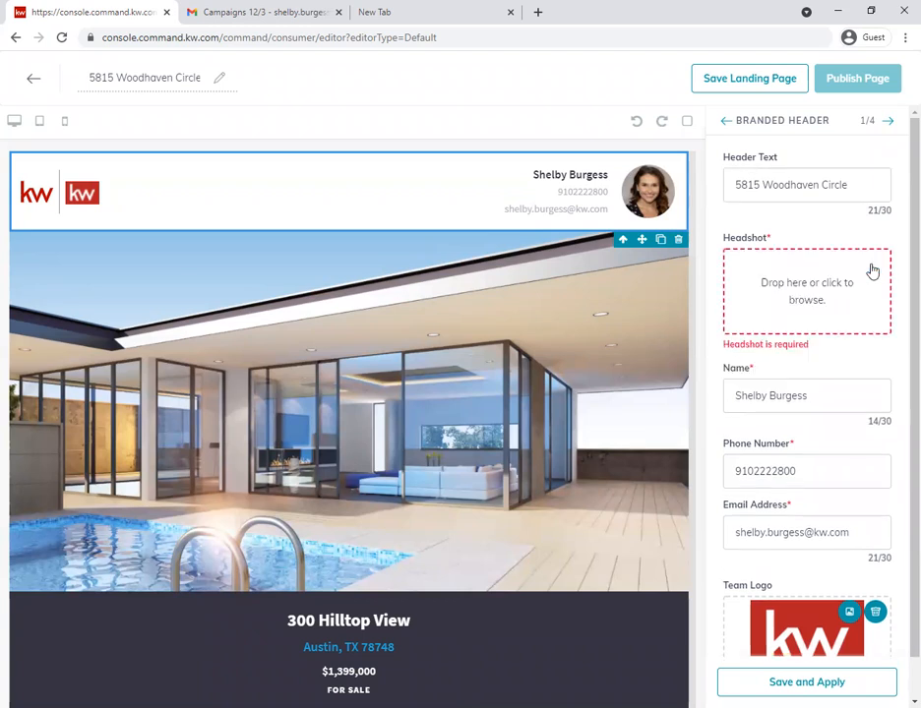
left_click(827, 297)
left_click(59, 112)
double_click(162, 120)
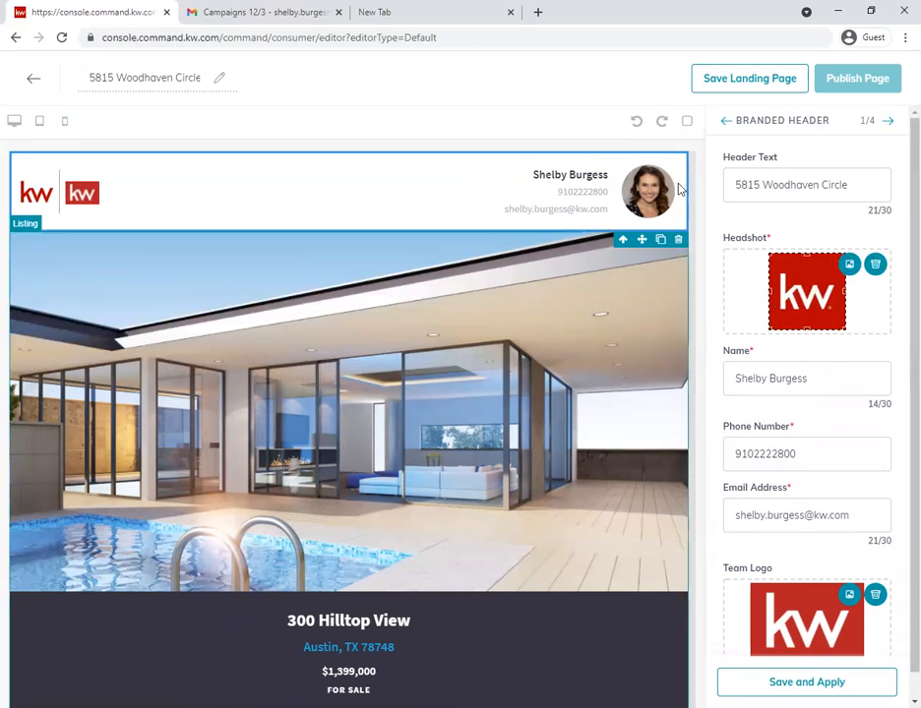
- Change the name in the Branded Header to Keller Williams Fayetteville
left_click_drag(826, 379, 620, 371)
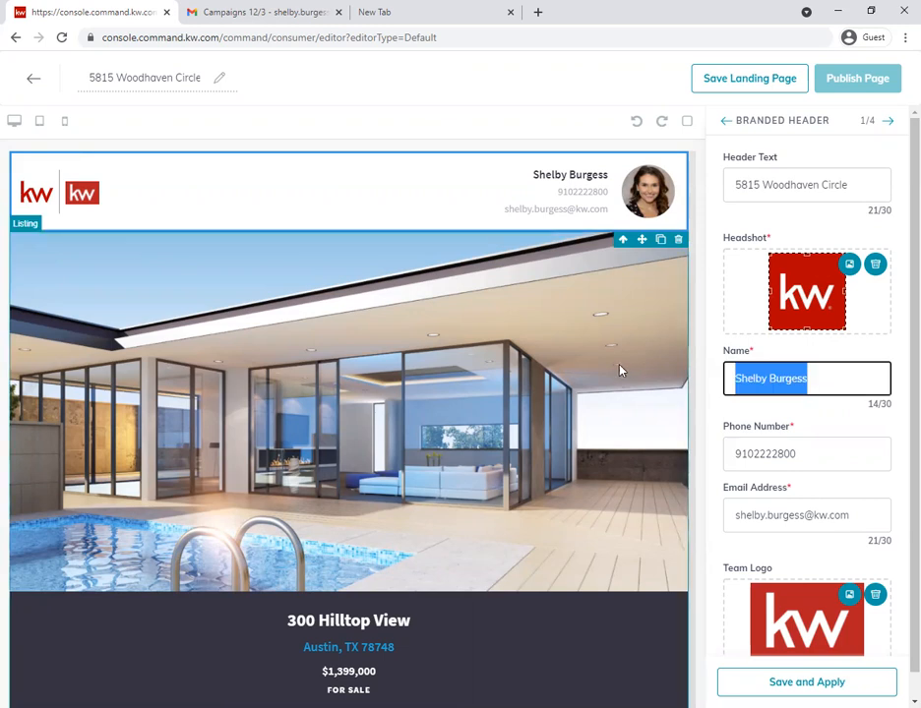
type("Keller Wi")
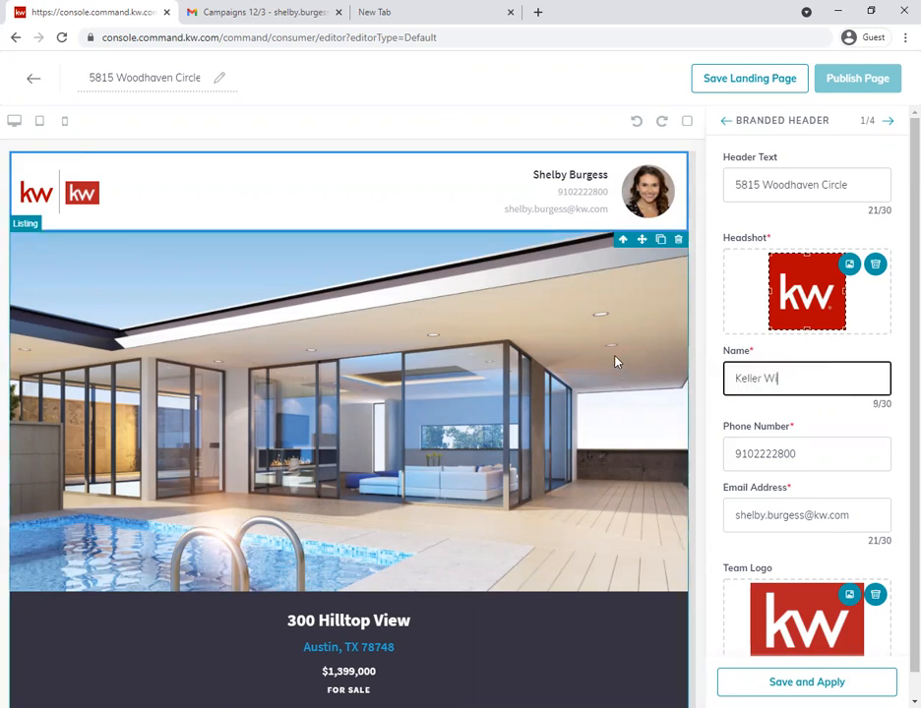
type("lliams Fayetteville")
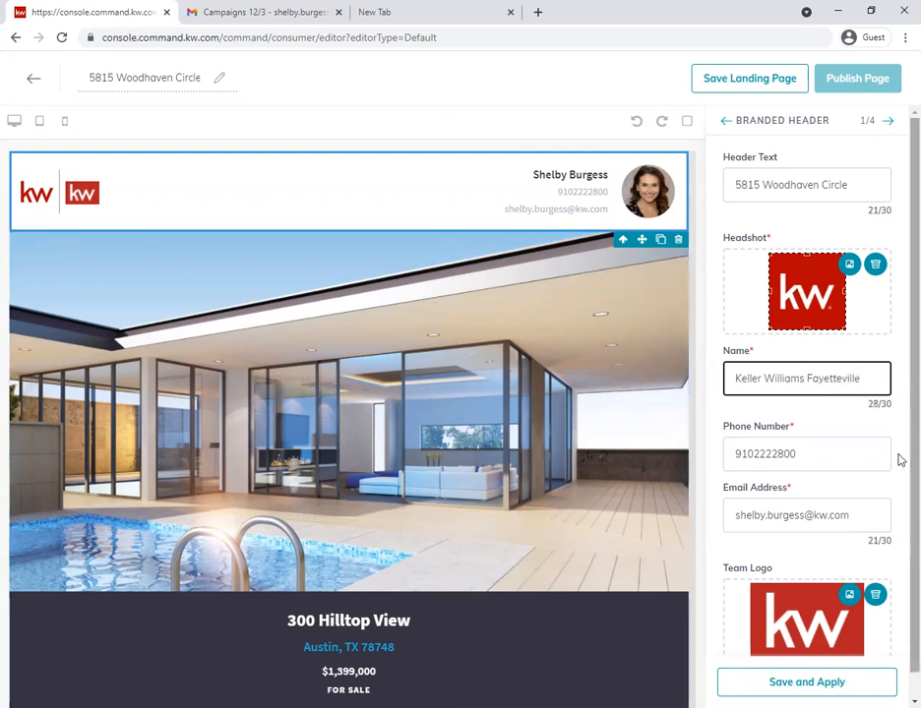
left_click(753, 460)
type("-")
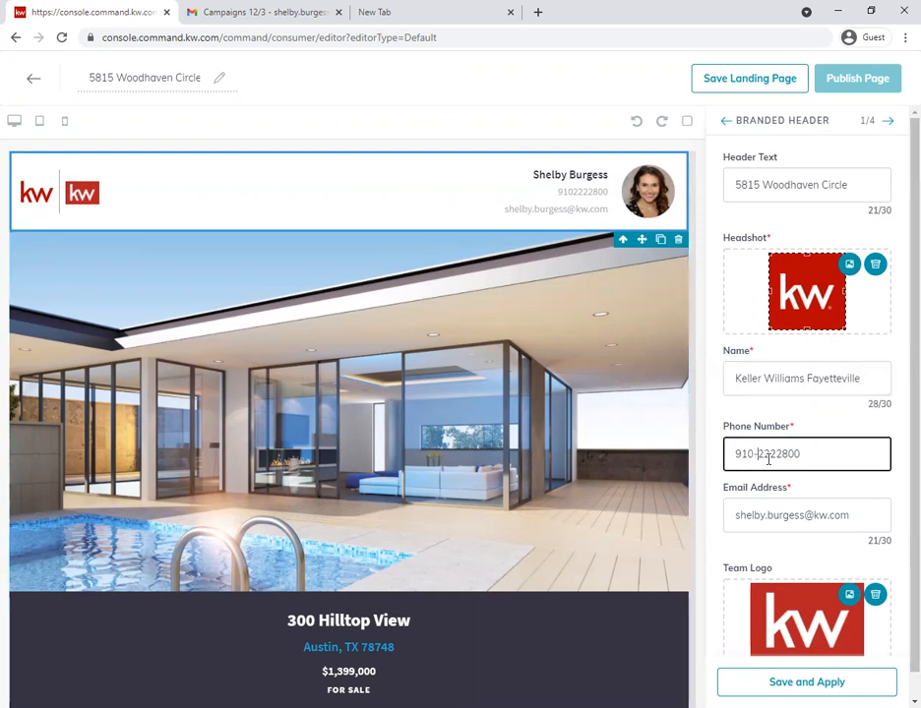
left_click(777, 454)
type("-")
left_click_drag(805, 514, 674, 515)
type("frontdesk48")
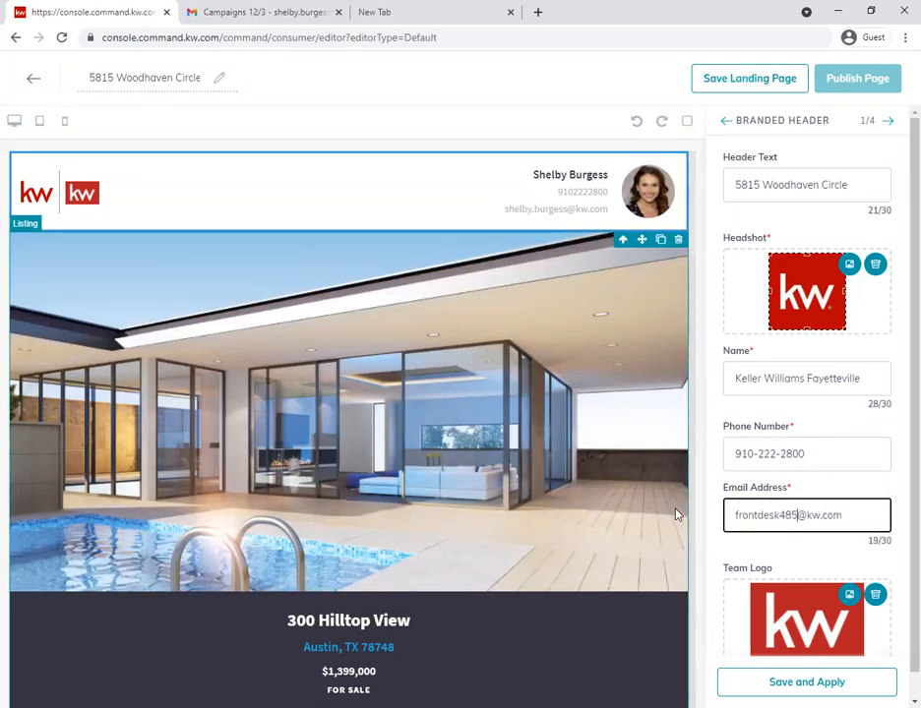
type("5")
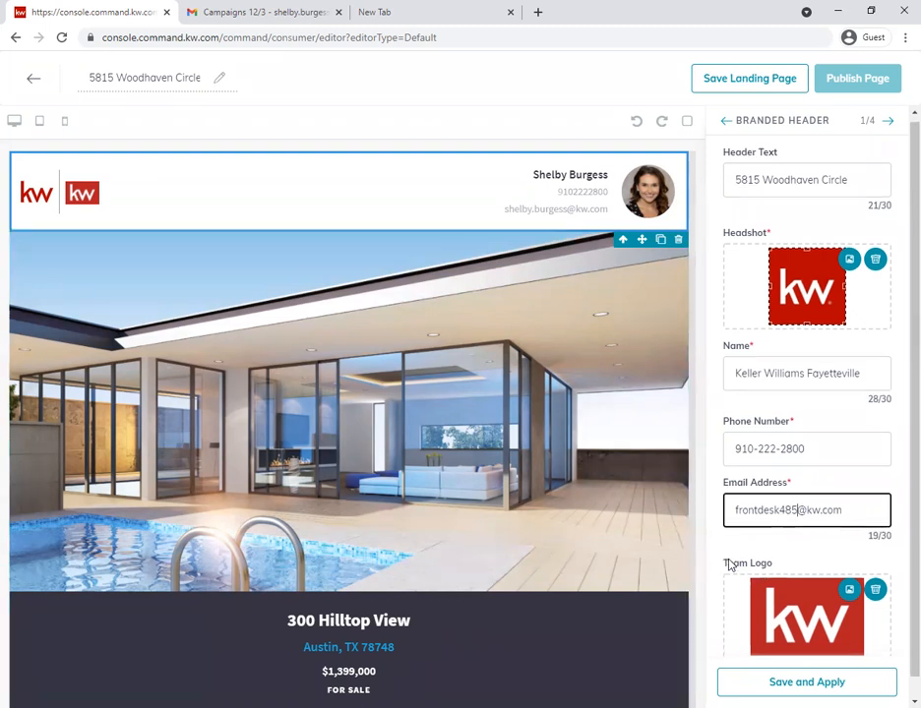
- Remove the team logo from the Branded Header and apply the header settings
scroll(757, 568, "down", 1)
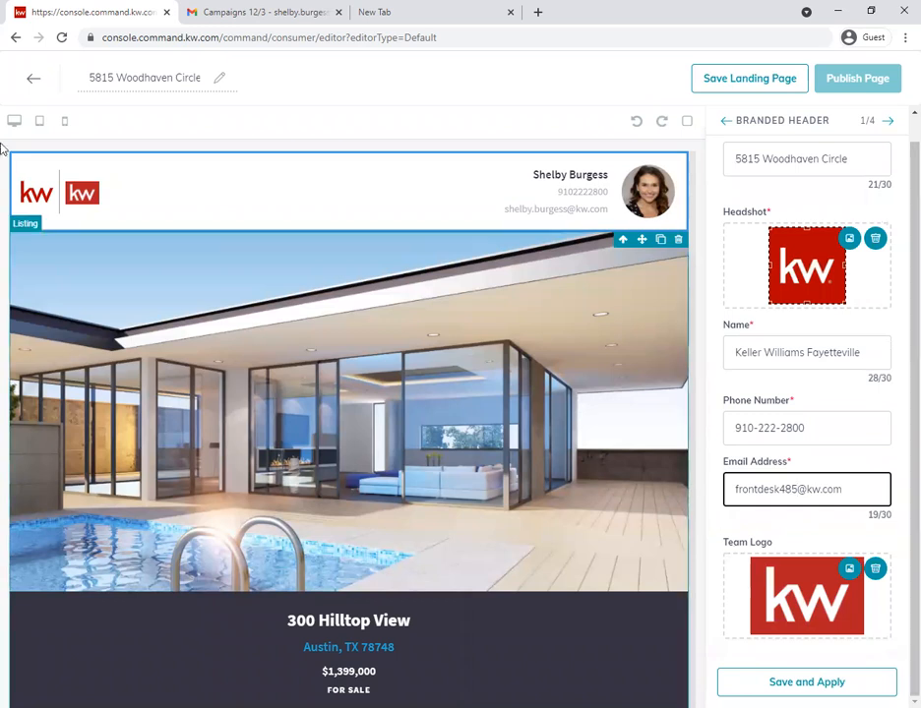
left_click(875, 573)
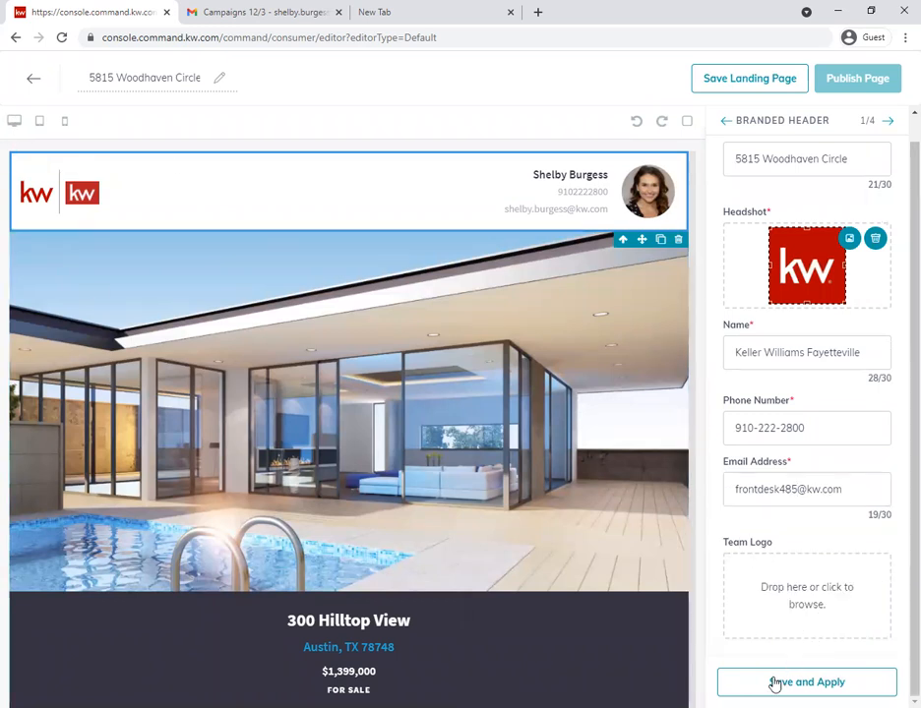
left_click(806, 682)
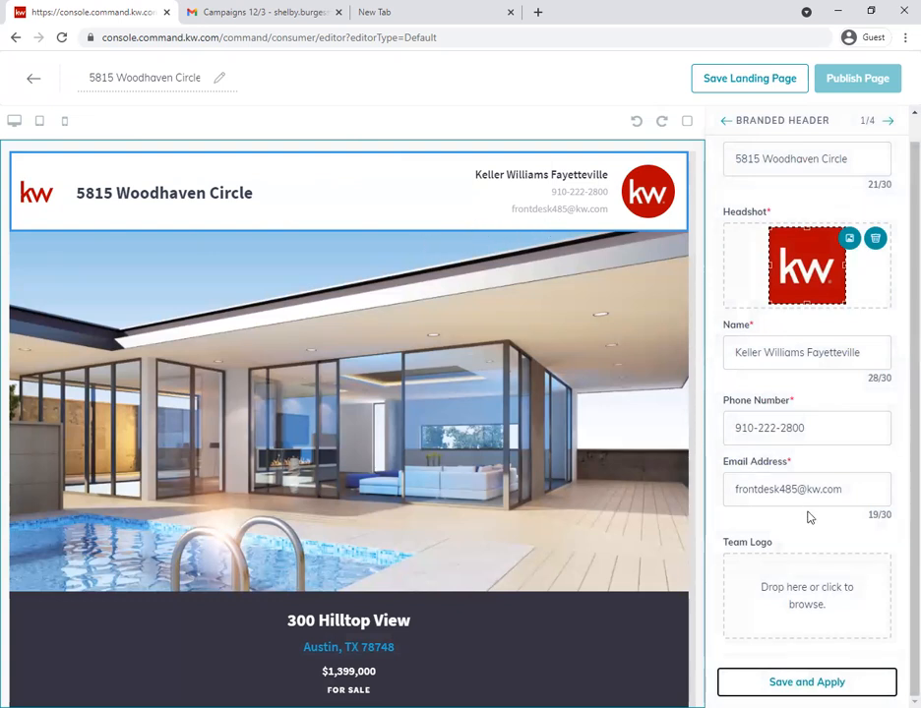
- Open the listing search for the Listing widget and copy the property's MLS number from the Gmail draft
left_click(888, 121)
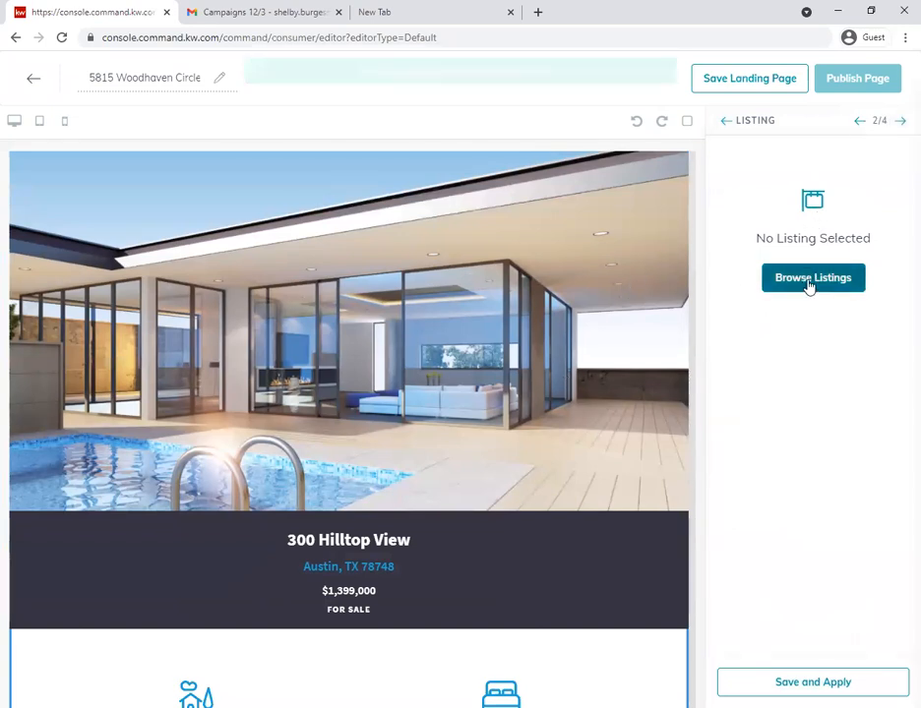
left_click(806, 286)
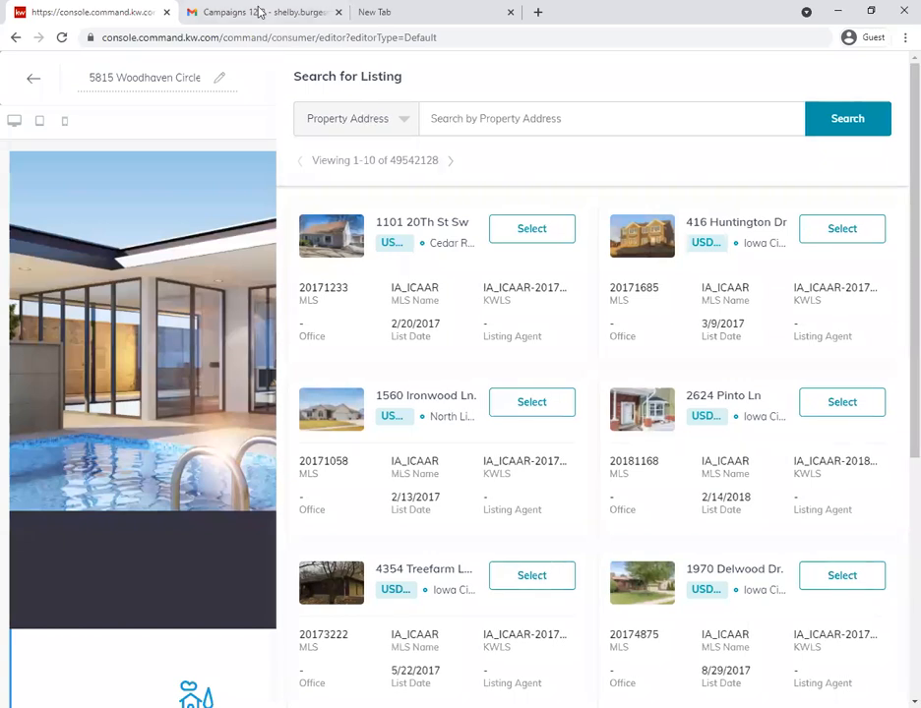
left_click(261, 12)
double_click(496, 229)
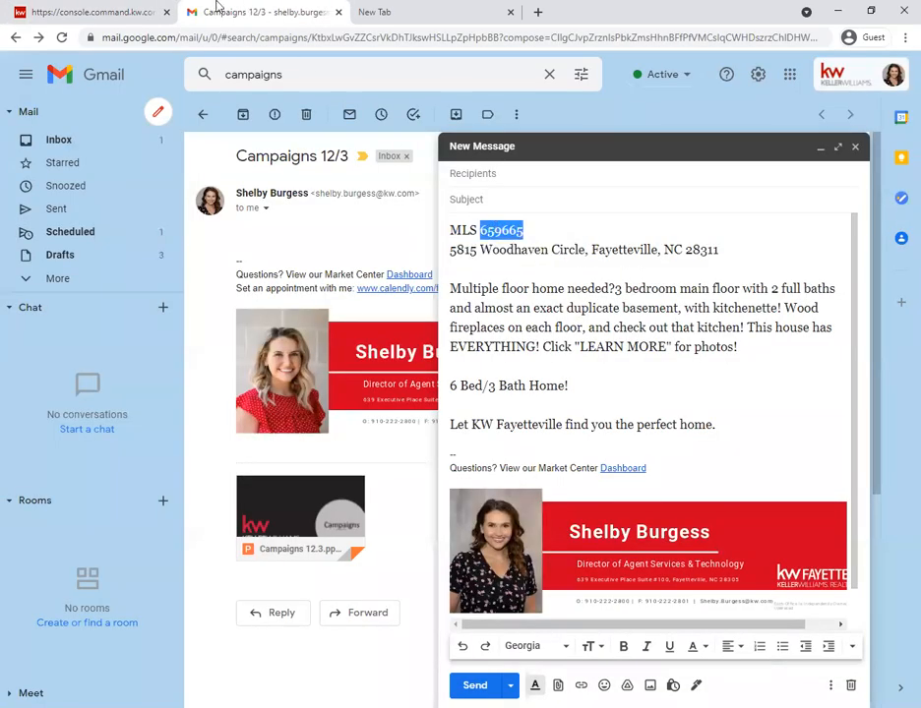
left_click(84, 10)
- Search the listings by MLS Number for 659665
left_click(399, 120)
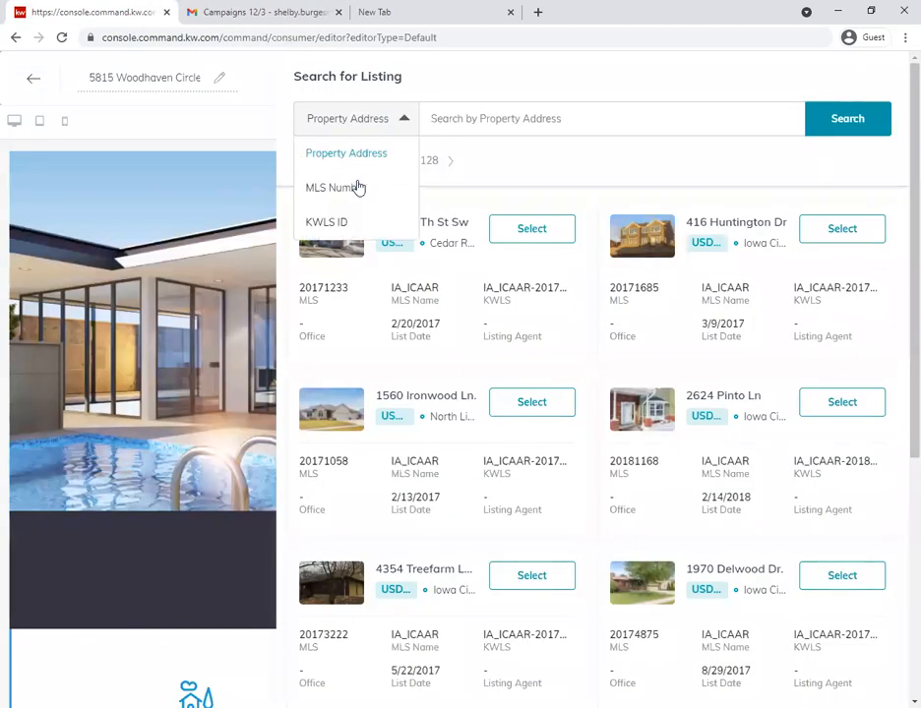
left_click(423, 171)
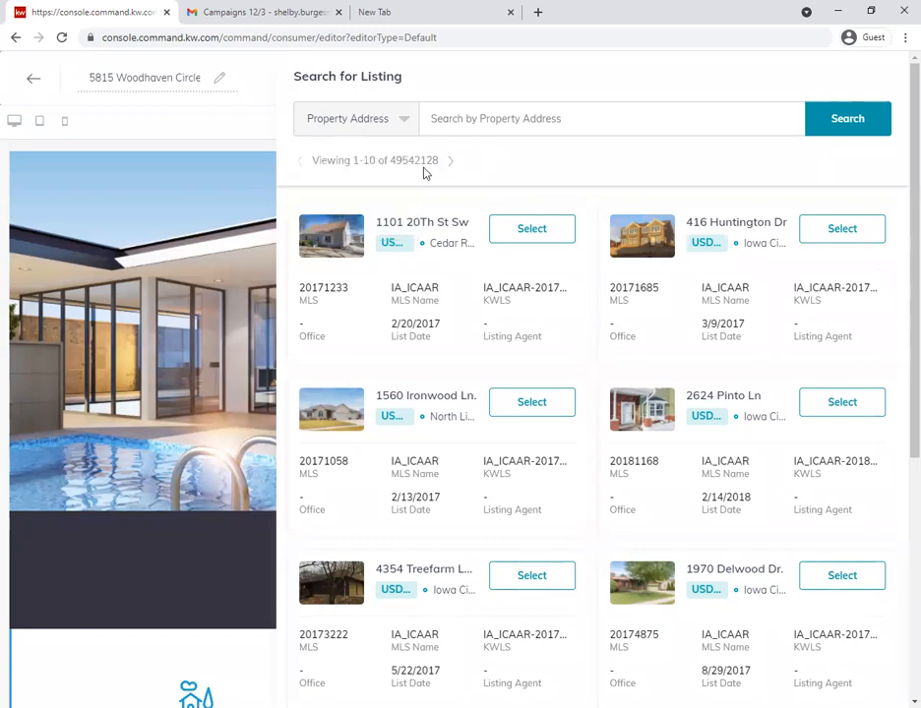
left_click_drag(392, 161, 440, 168)
left_click(378, 119)
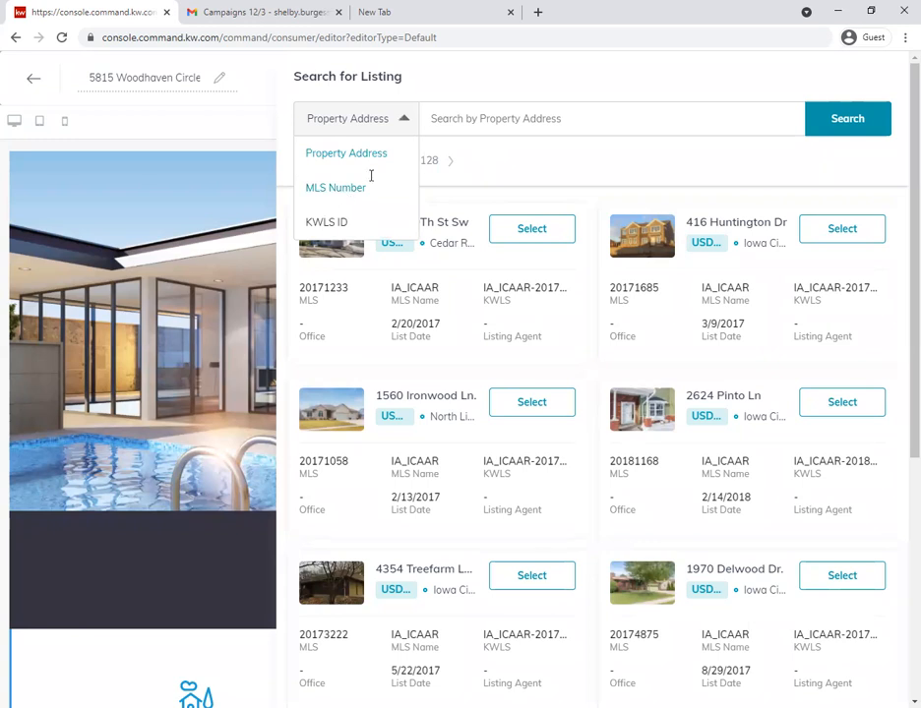
left_click(336, 187)
left_click(481, 123)
type("659665")
left_click(827, 133)
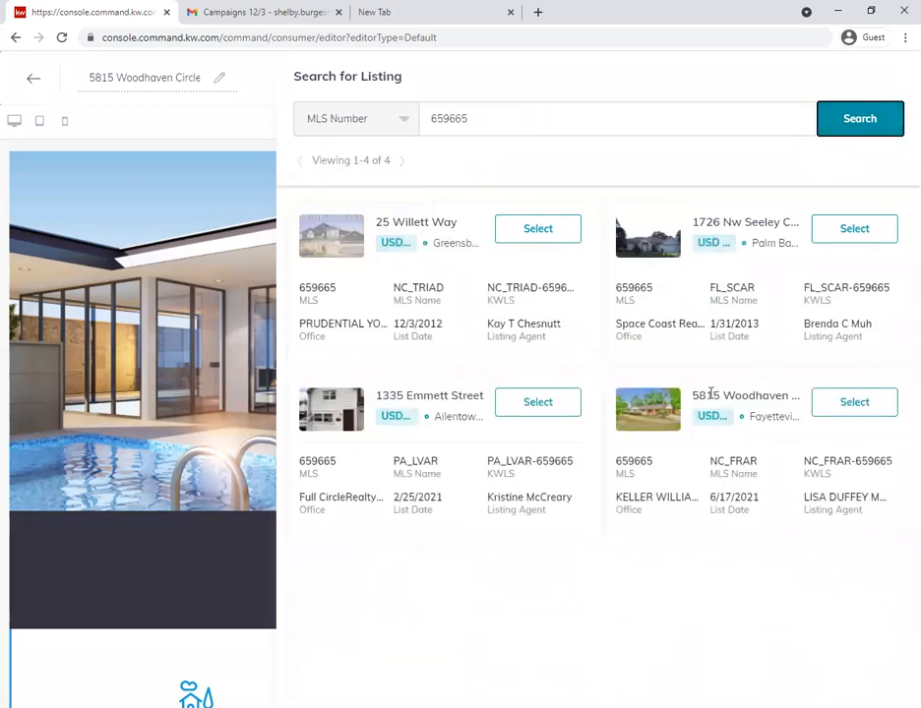
- Select the matching Fayetteville listing for the Listing widget, apply it, and check its details on the page
left_click(846, 411)
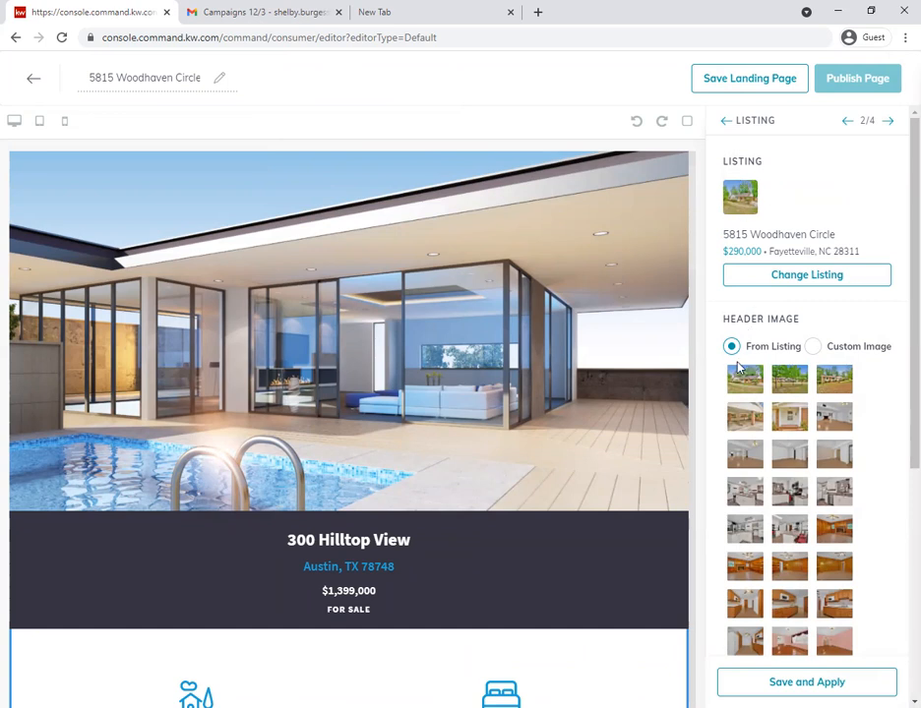
left_click(813, 677)
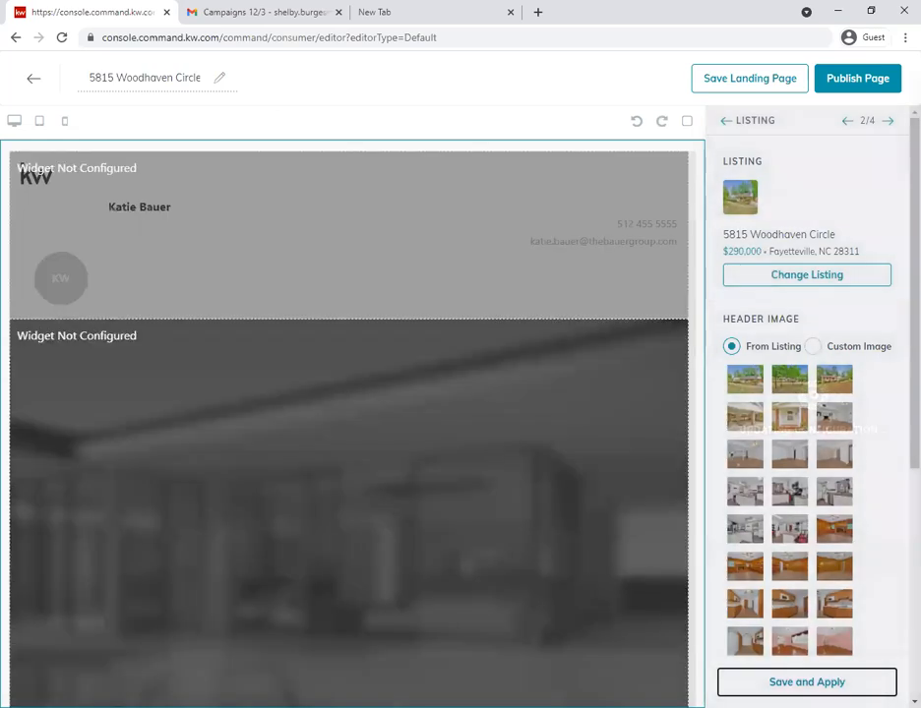
scroll(111, 476, "down", 7)
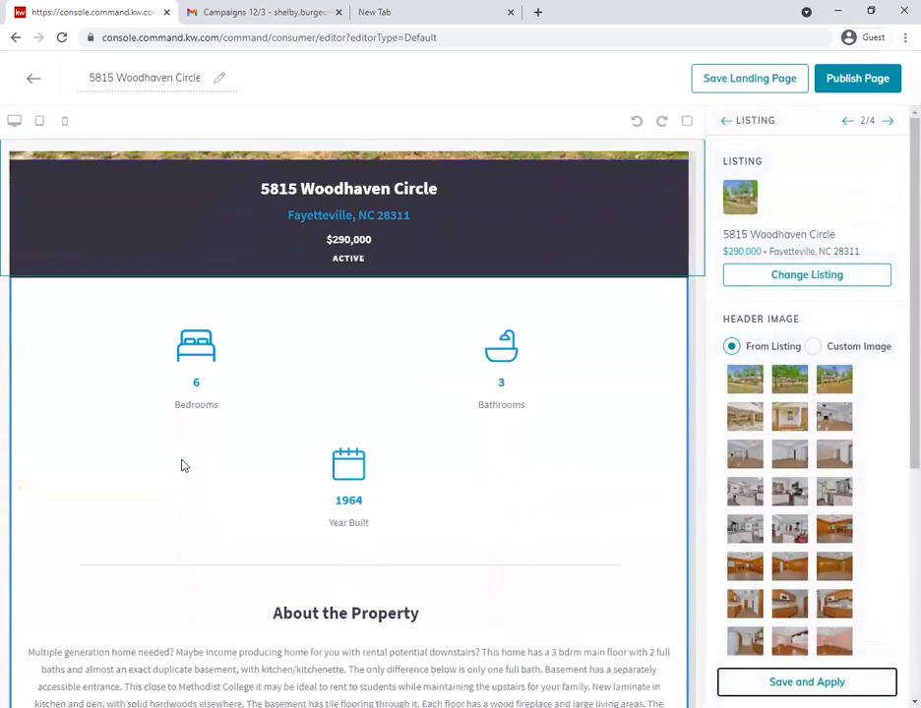
scroll(182, 469, "down", 3)
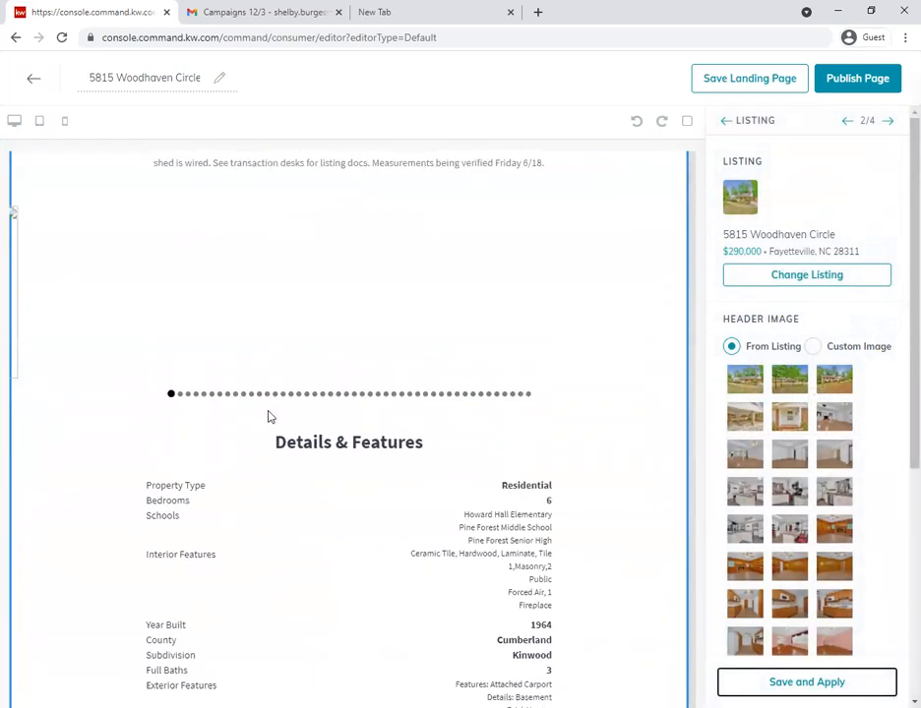
scroll(227, 440, "up", 2)
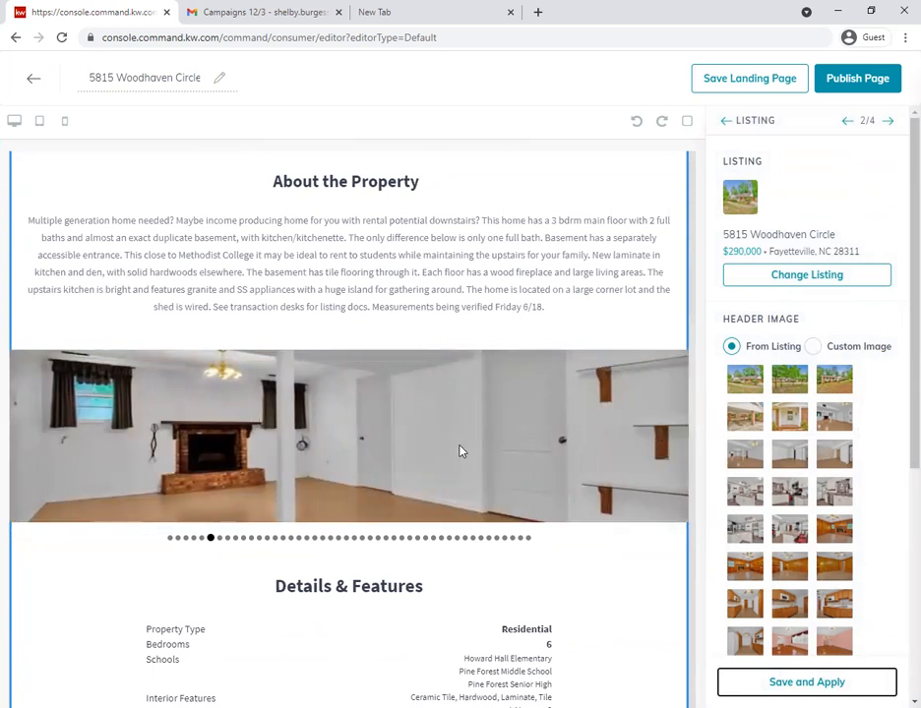
scroll(460, 452, "up", 10)
scroll(482, 208, "up", 1)
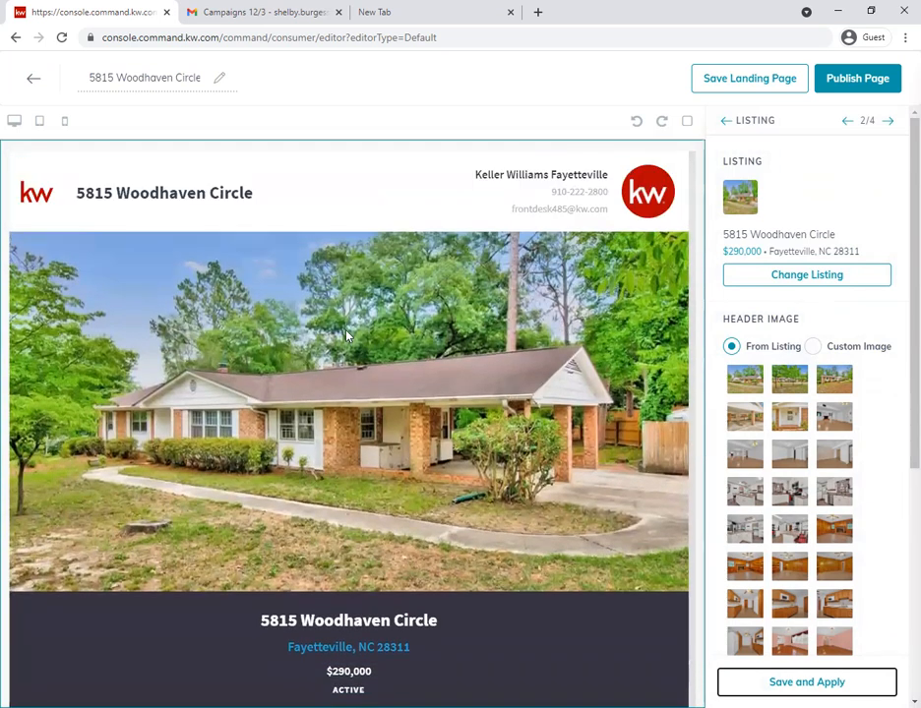
- Try the second listing photo as the Listing widget's header image and apply it
left_click(791, 383)
left_click(735, 381)
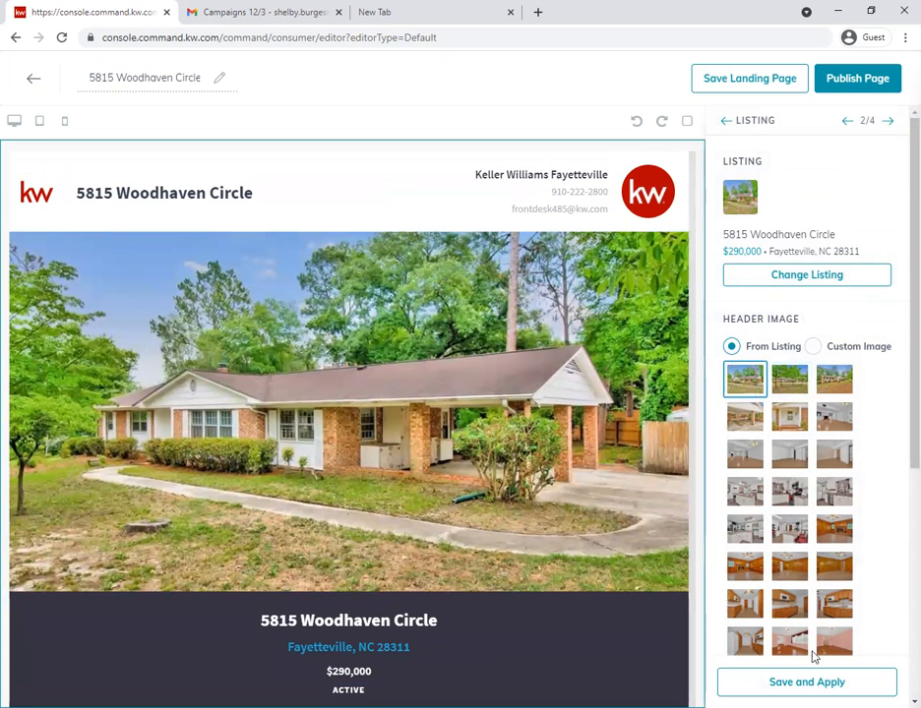
left_click(792, 380)
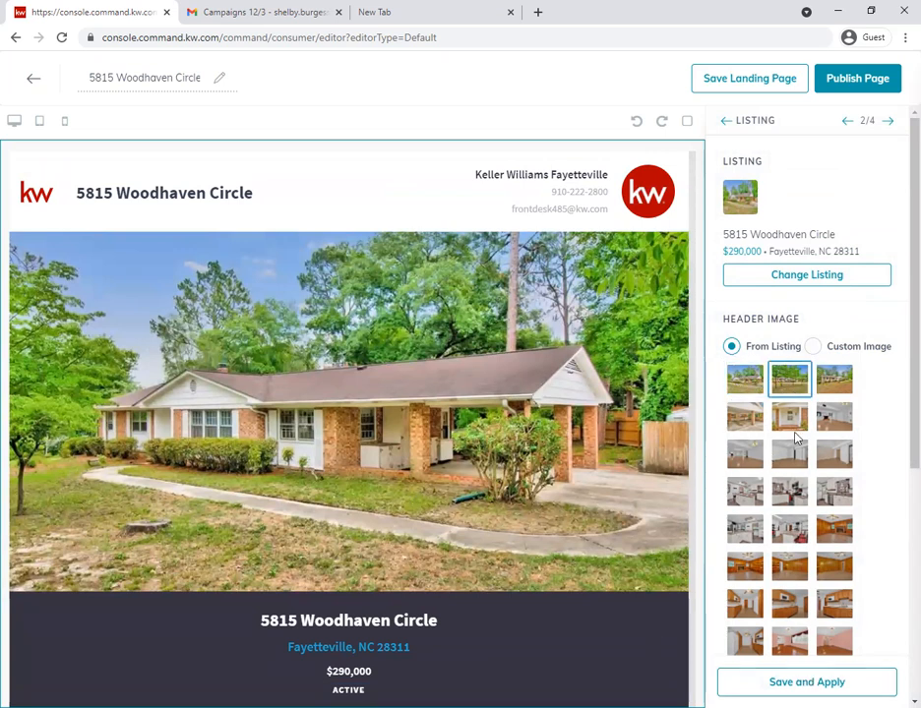
left_click(798, 682)
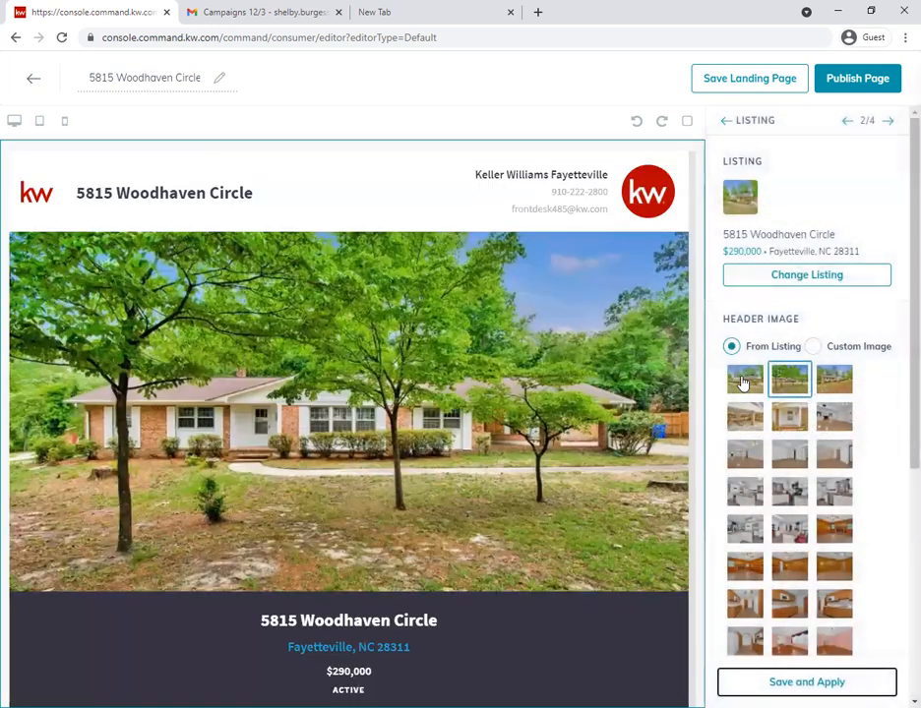
- Set the Listing widget's header image to the first listing photo and apply it
left_click(744, 381)
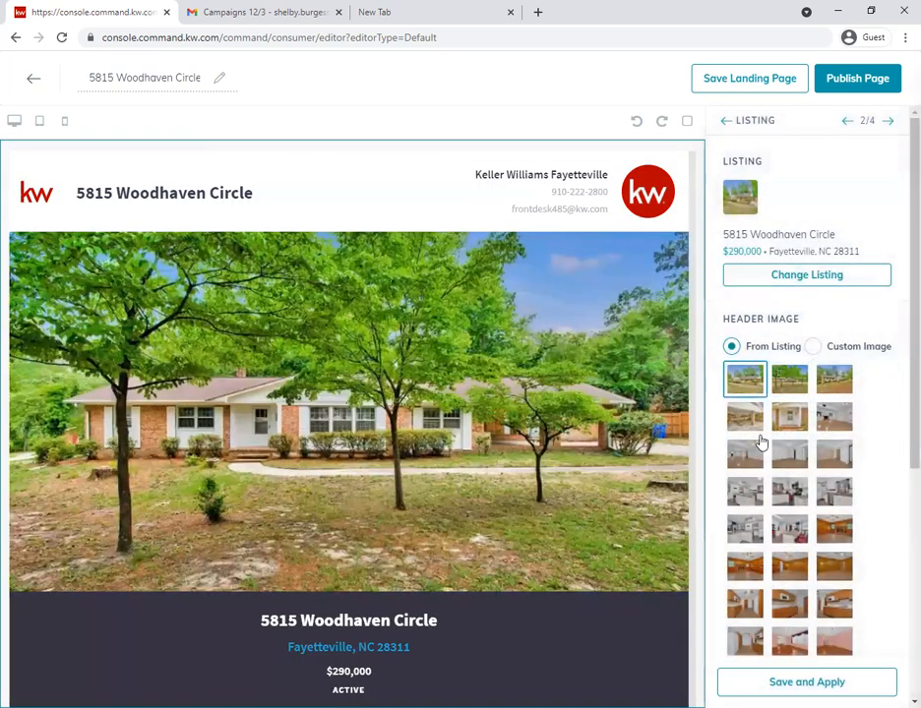
left_click(787, 681)
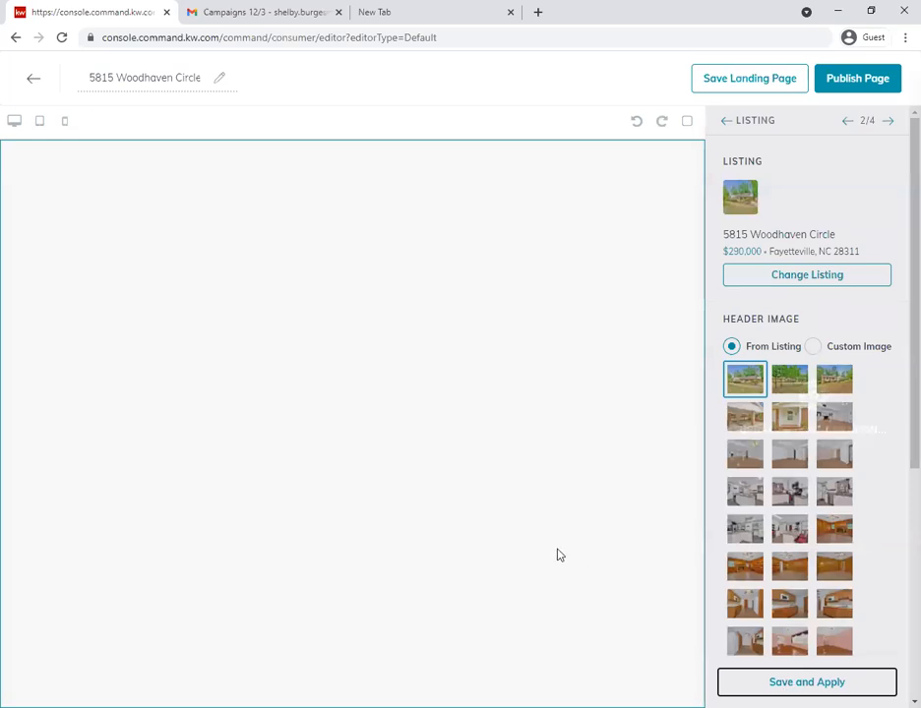
- Review the updated landing page from the header photo through the property description, features and map to the lead form and footer
scroll(356, 452, "down", 3)
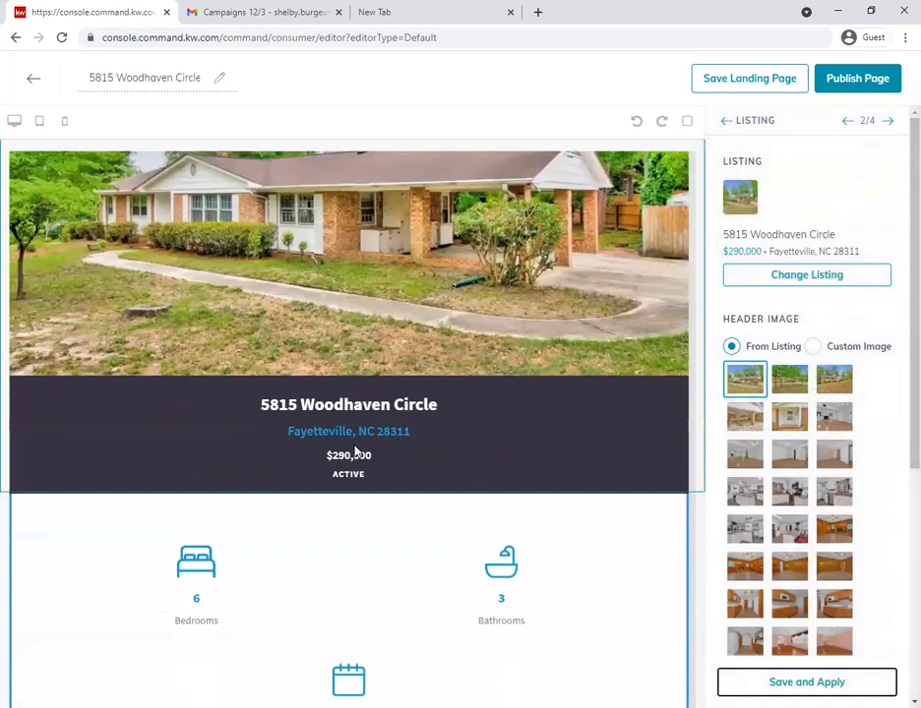
scroll(356, 453, "down", 1)
scroll(411, 251, "down", 1)
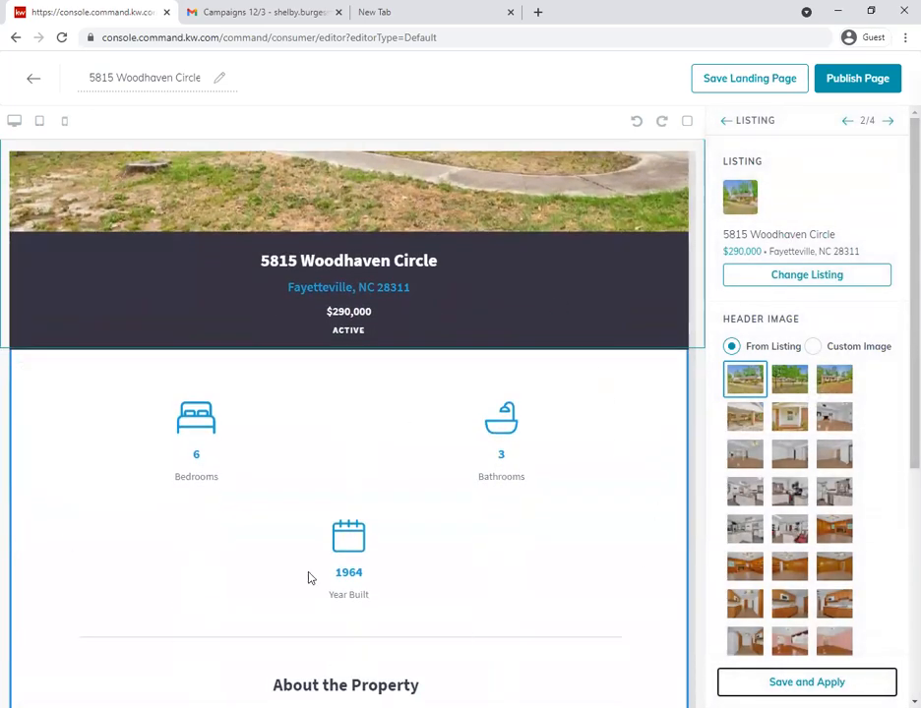
scroll(343, 602, "down", 5)
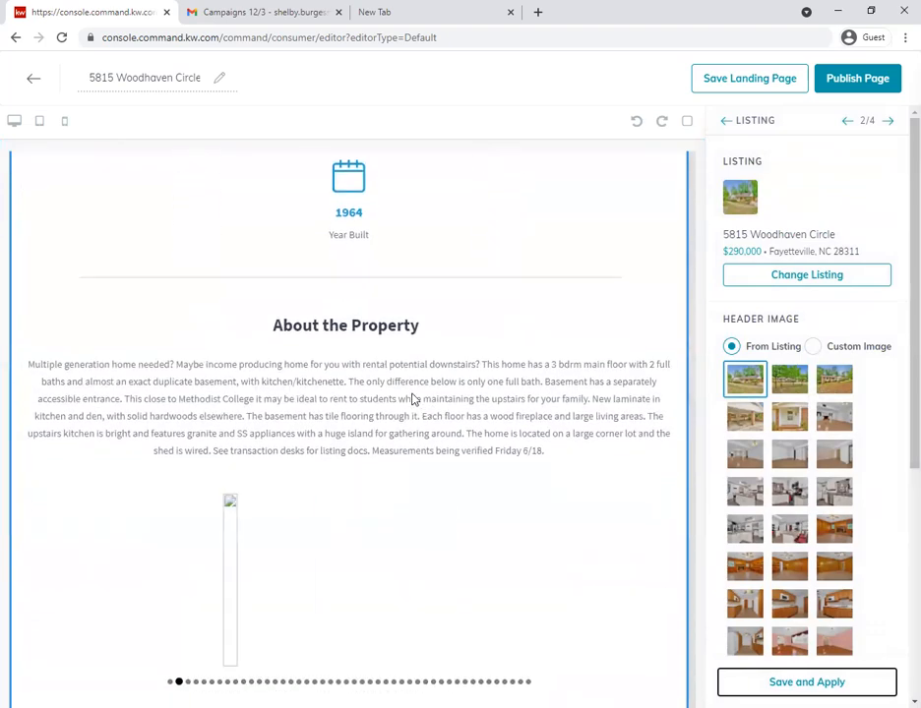
scroll(384, 435, "down", 4)
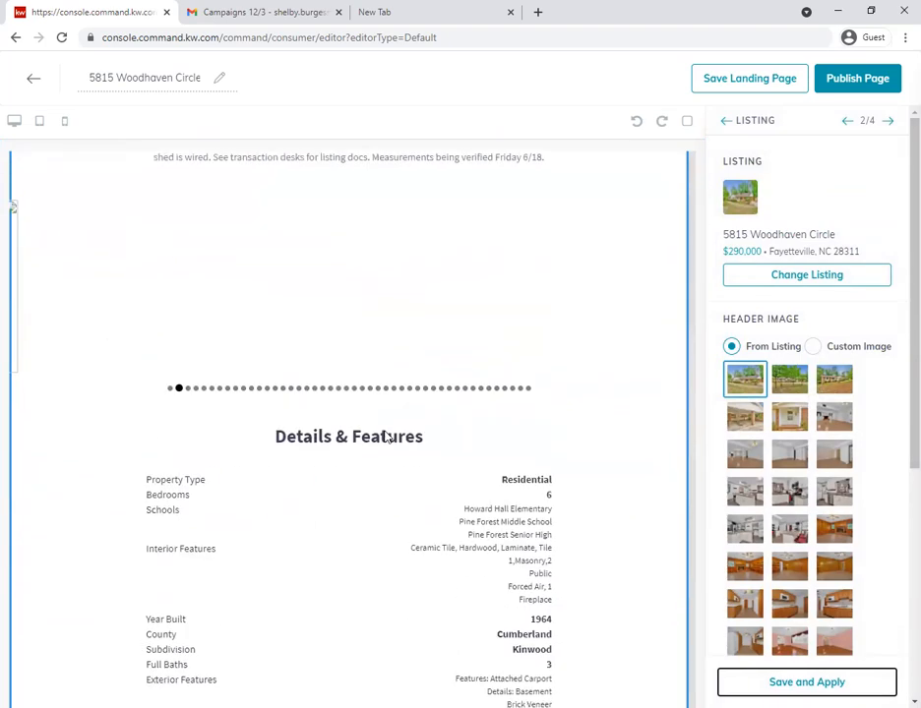
scroll(388, 437, "down", 5)
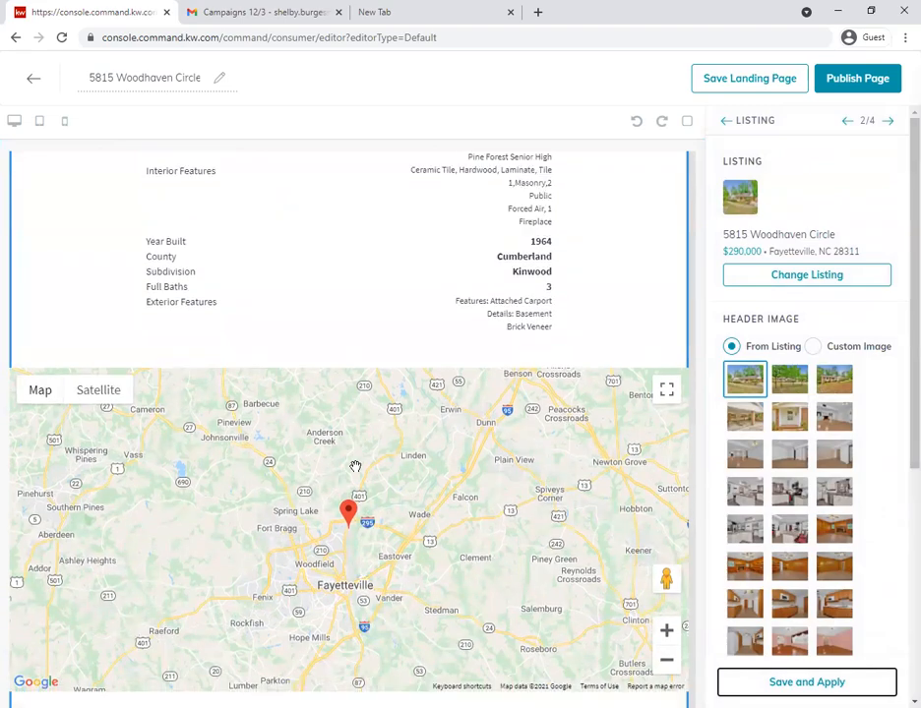
scroll(319, 339, "down", 3)
scroll(322, 386, "down", 2)
scroll(323, 387, "up", 15)
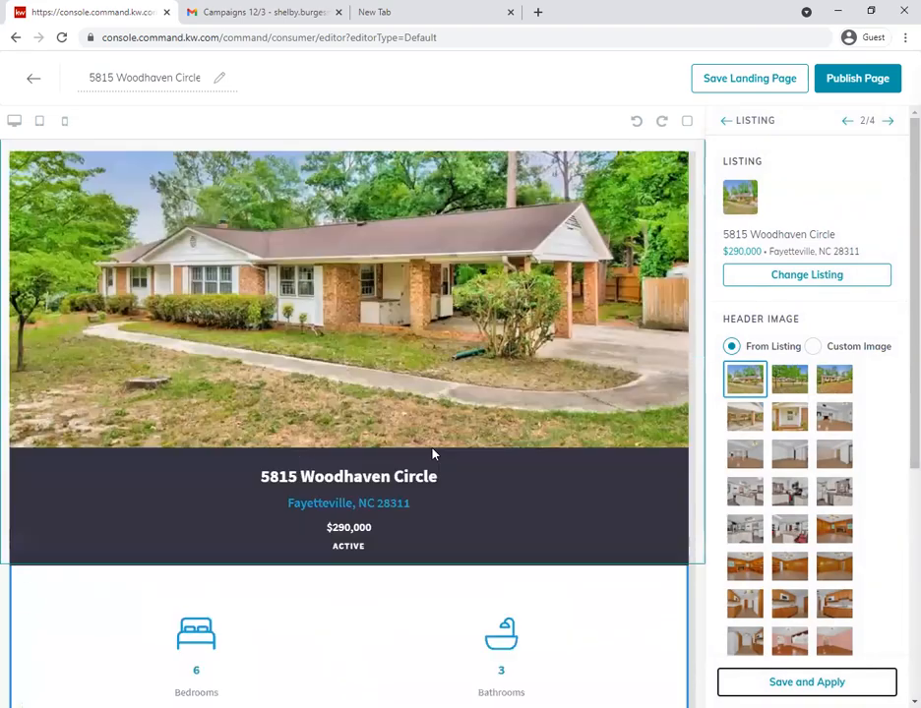
scroll(431, 453, "up", 2)
scroll(436, 458, "down", 6)
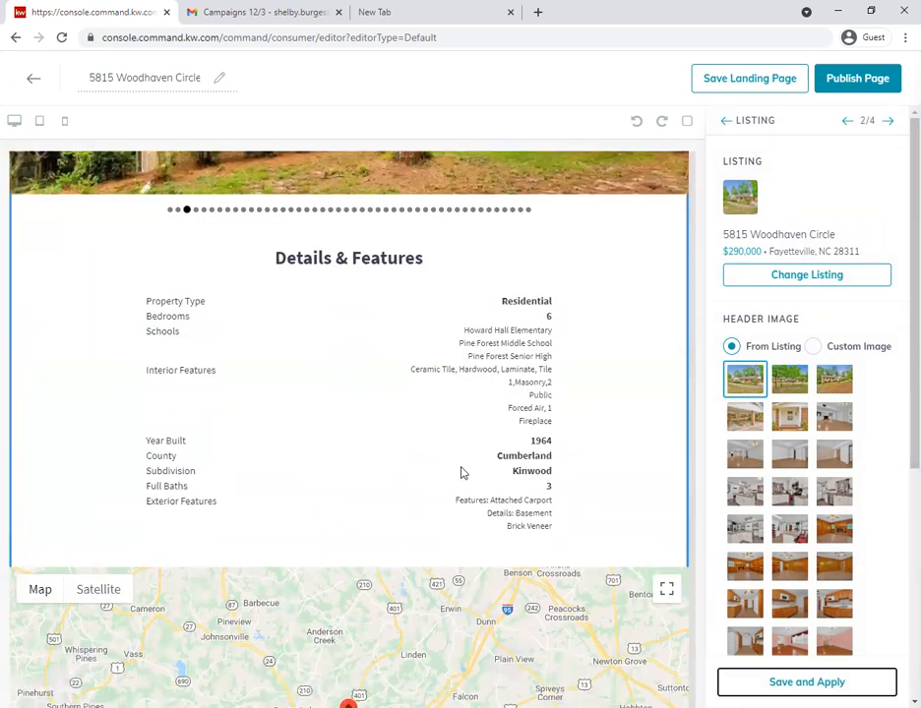
scroll(462, 473, "down", 10)
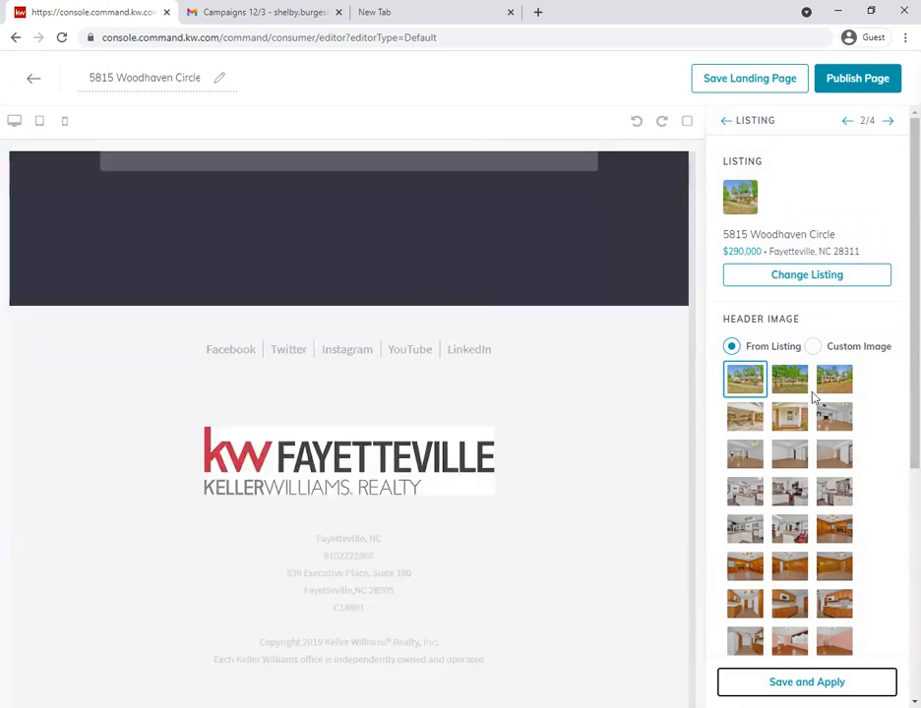
- Look through the remaining header image choices and proceed to the Lead Form widget's settings
scroll(813, 396, "down", 5)
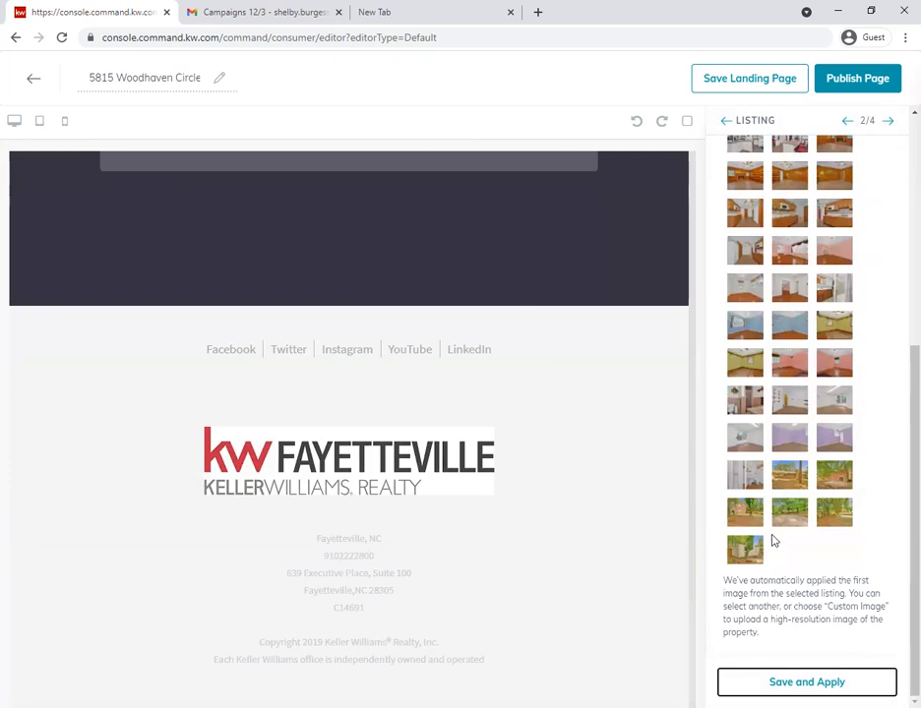
scroll(772, 541, "up", 5)
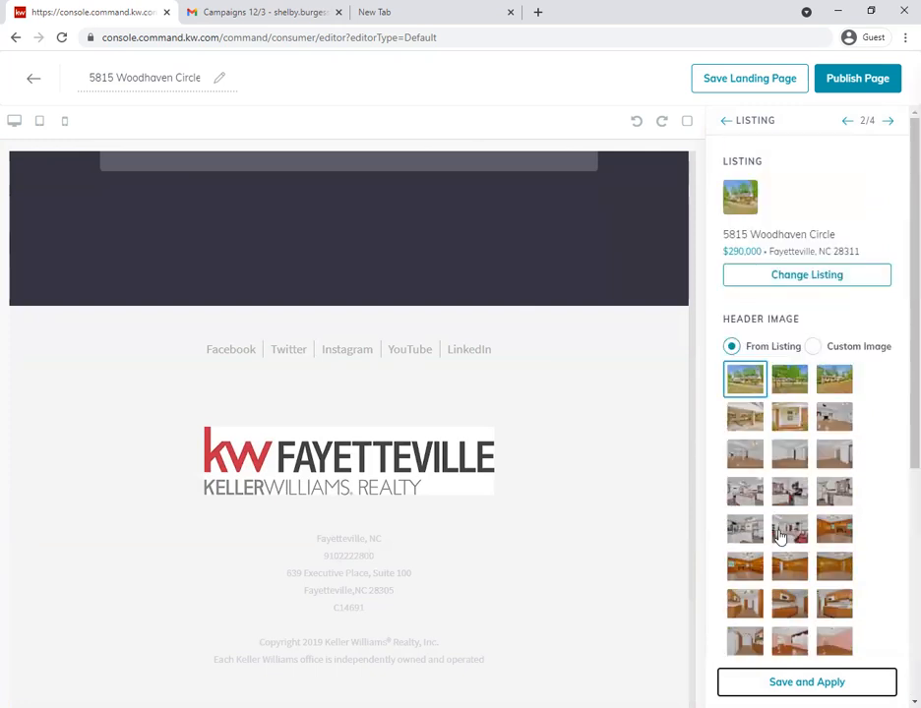
left_click(888, 123)
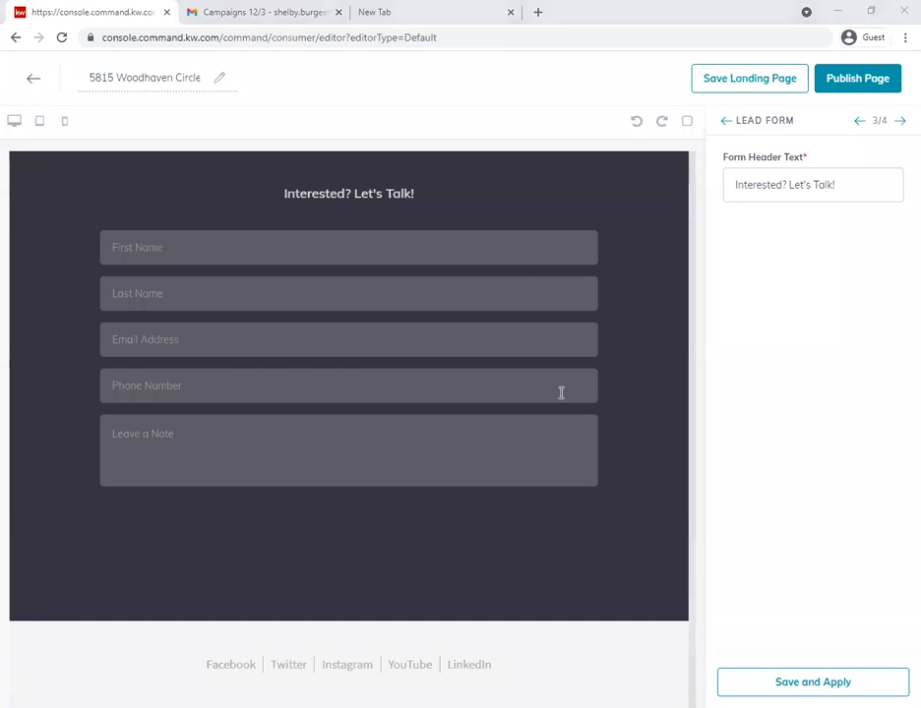
- Check the Legal Footer widget's social links, DBA logo, office details and license field, and save and apply it
left_click(902, 122)
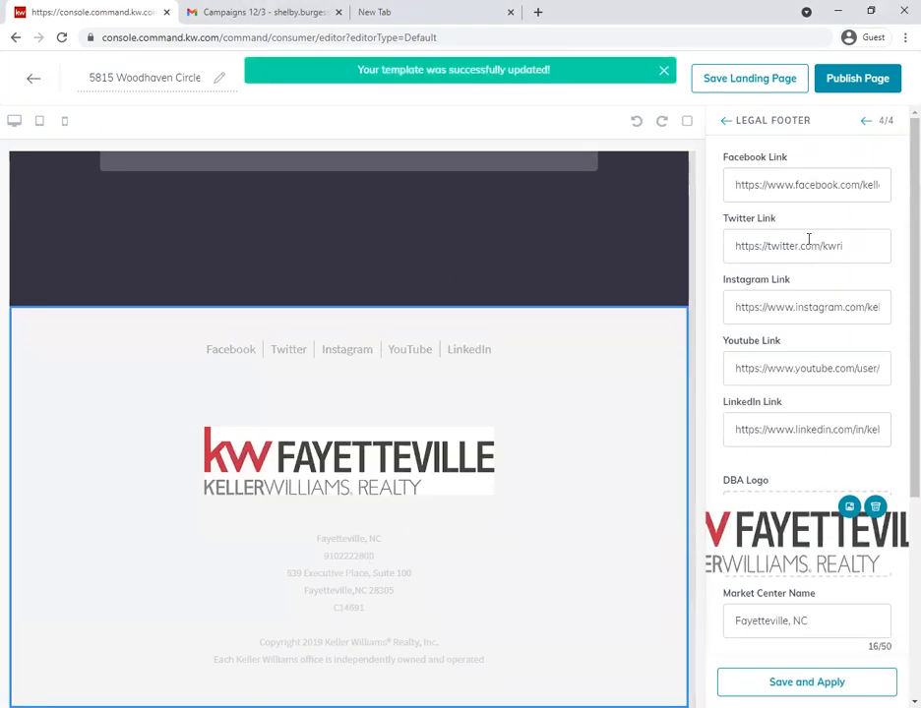
scroll(764, 474, "down", 3)
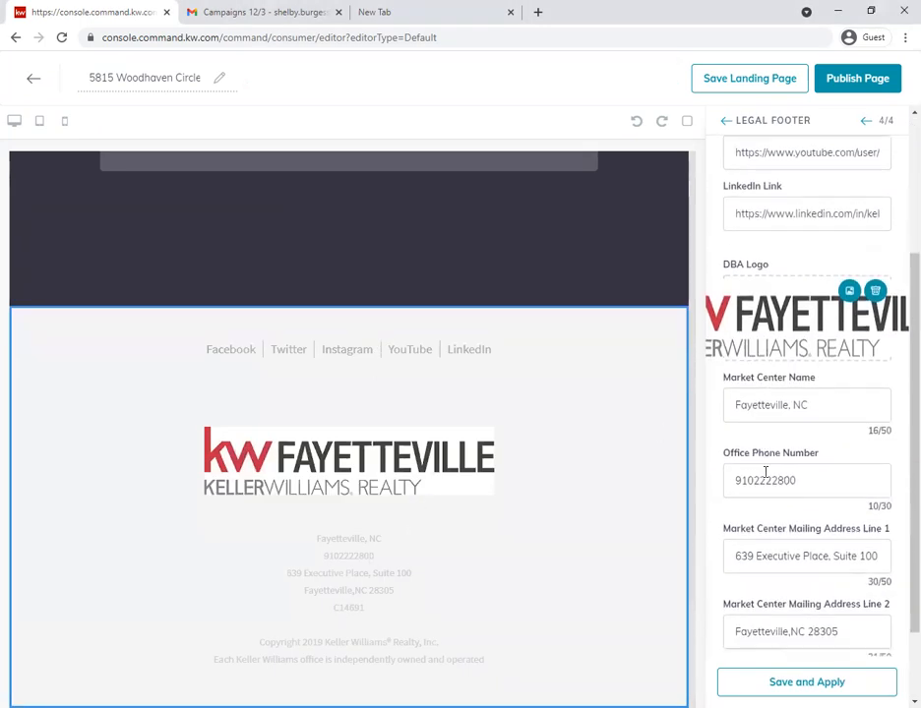
scroll(765, 473, "down", 1)
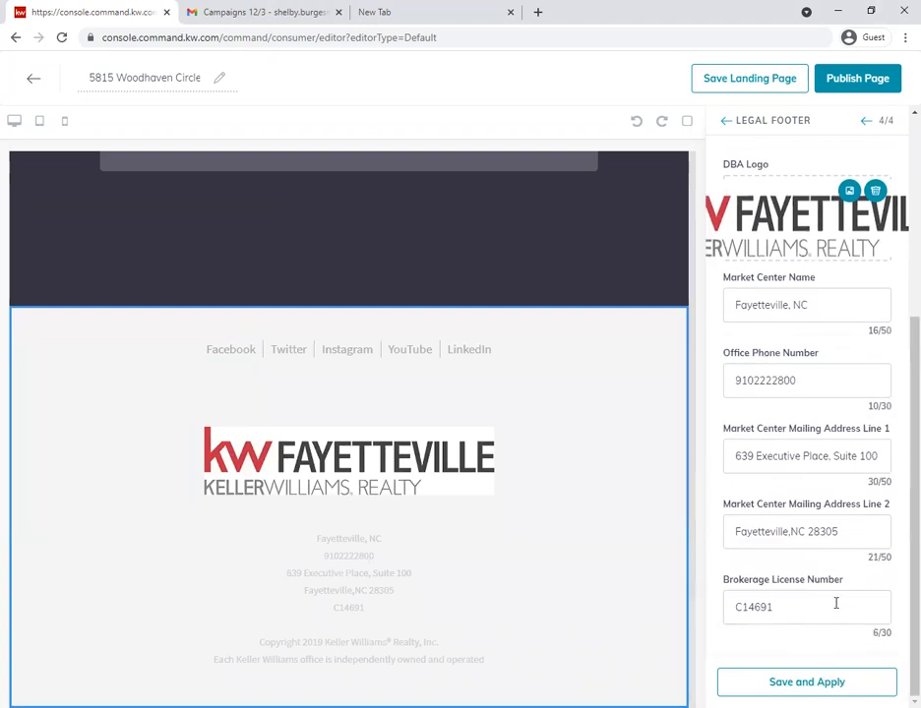
scroll(821, 581, "up", 3)
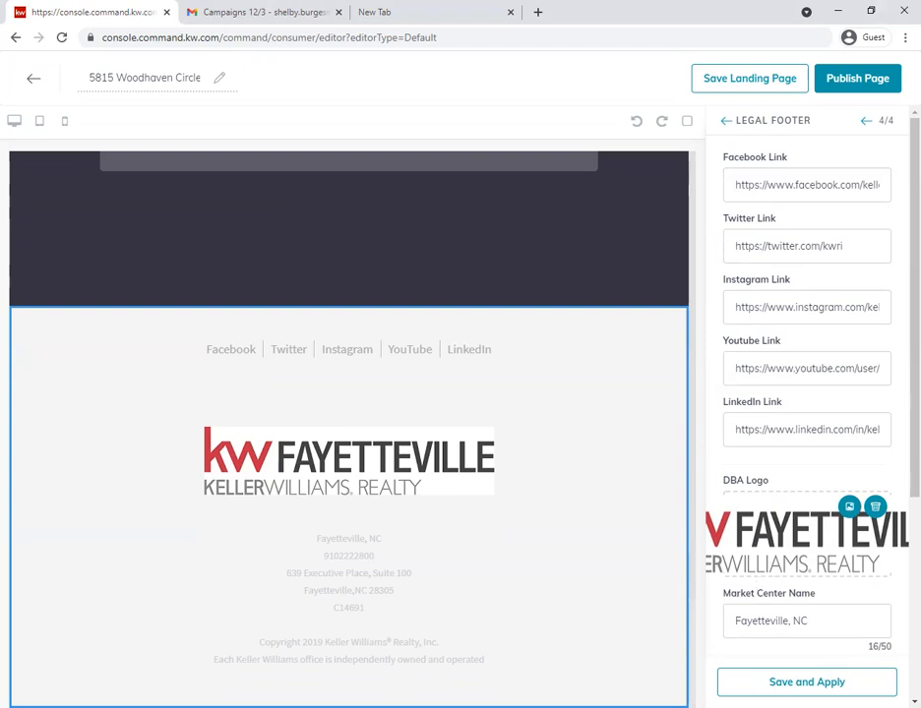
left_click(807, 682)
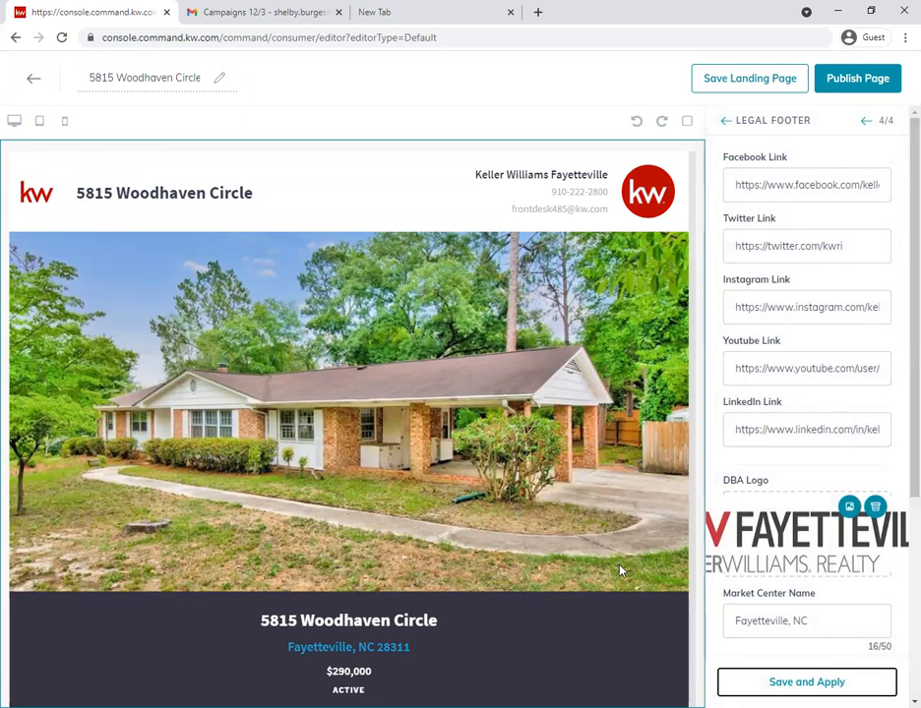
- Publish the finished landing page and confirm updating the active version
scroll(375, 648, "down", 3)
scroll(375, 647, "up", 3)
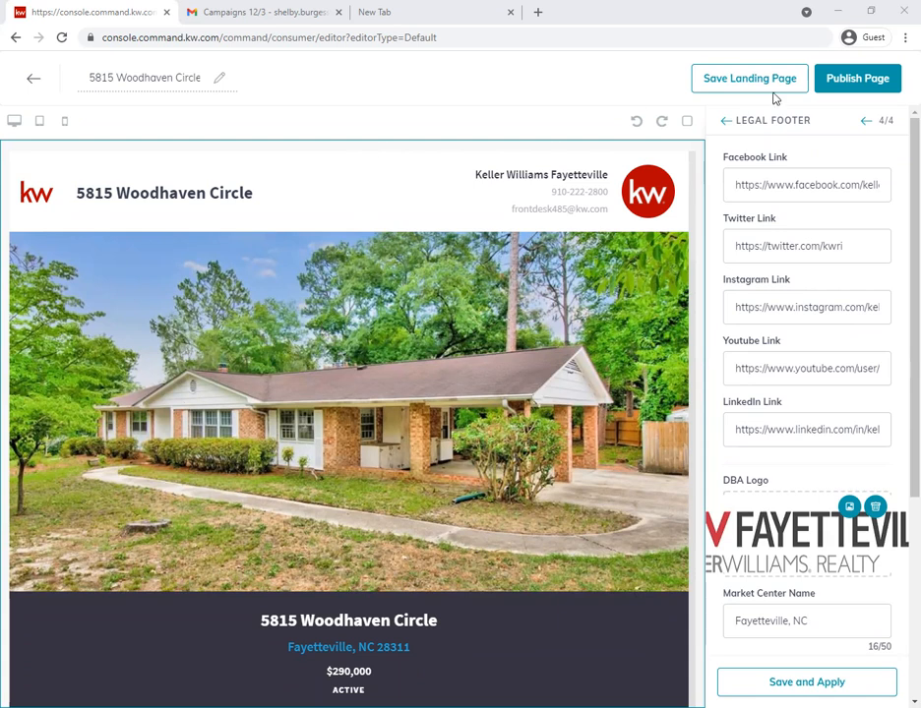
left_click(847, 80)
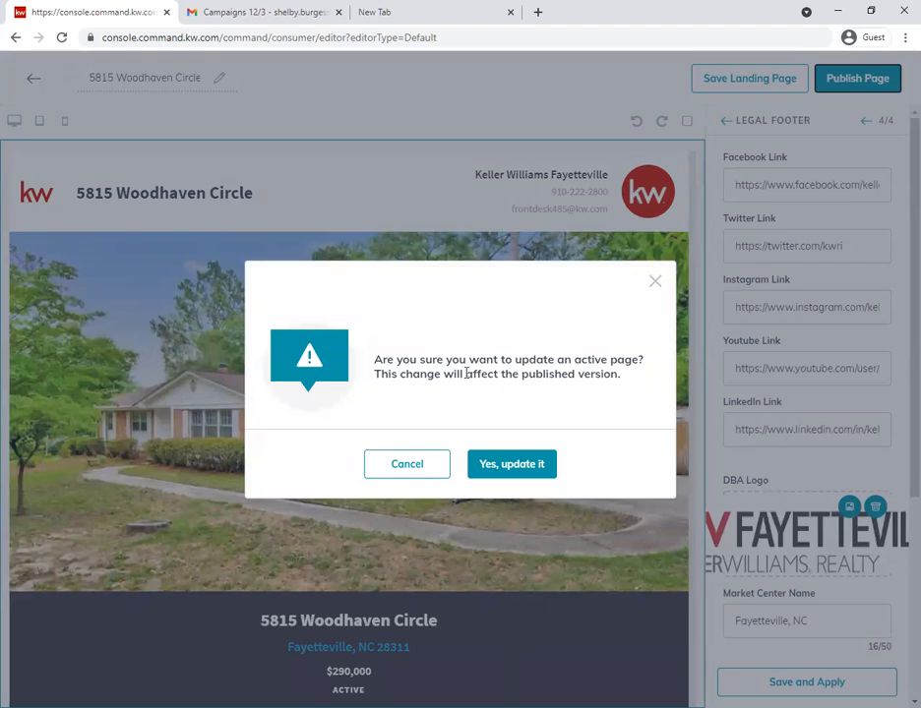
left_click(501, 468)
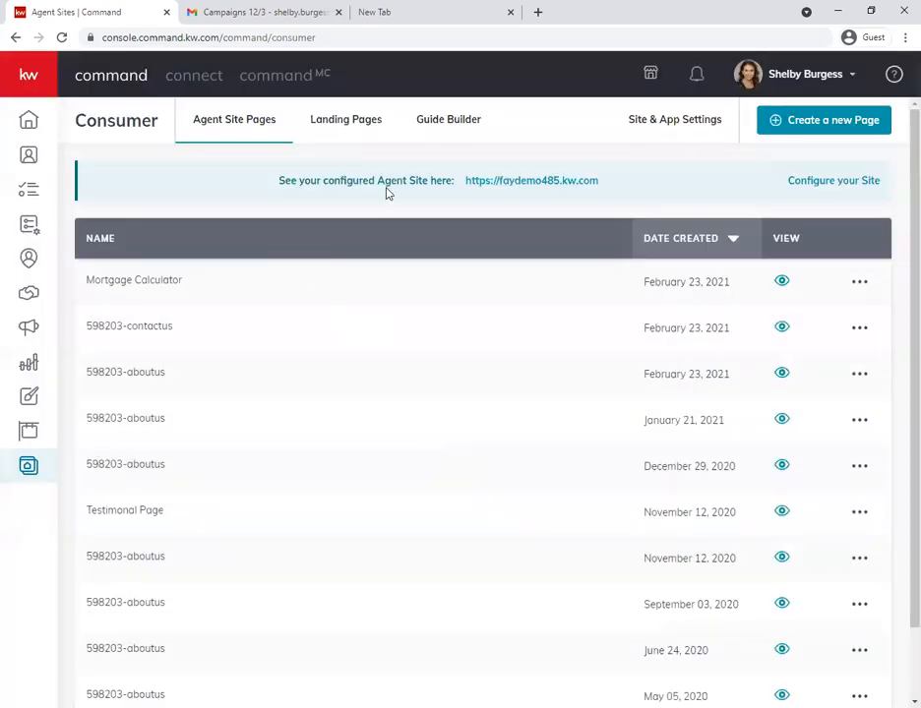
- Open the published page from the Landing Pages list and review its header, description, photo gallery, features, map, lead form and footer
left_click(351, 125)
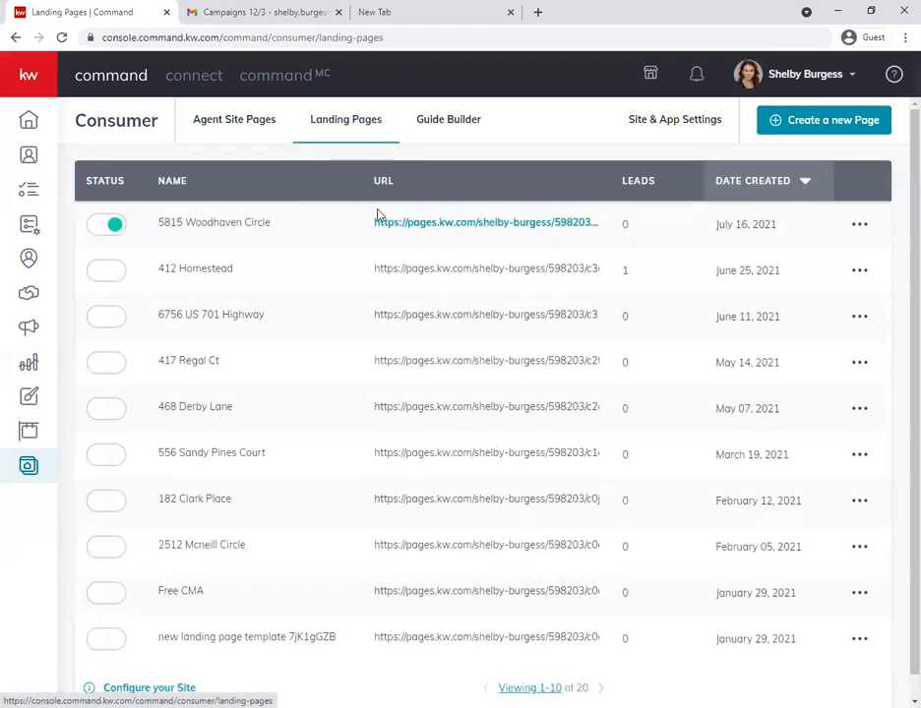
left_click(429, 224)
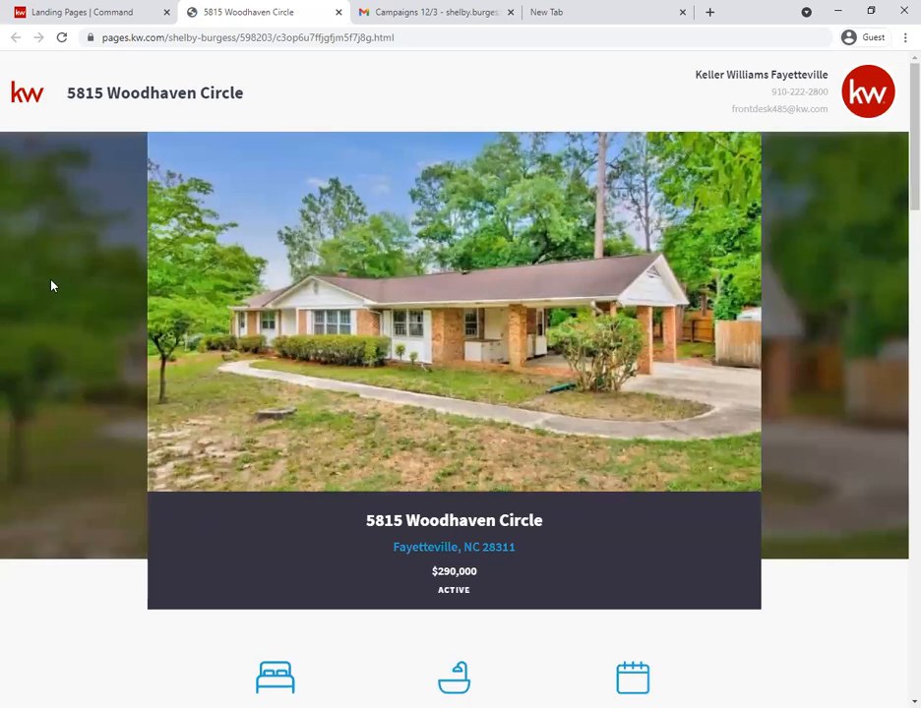
scroll(406, 419, "down", 6)
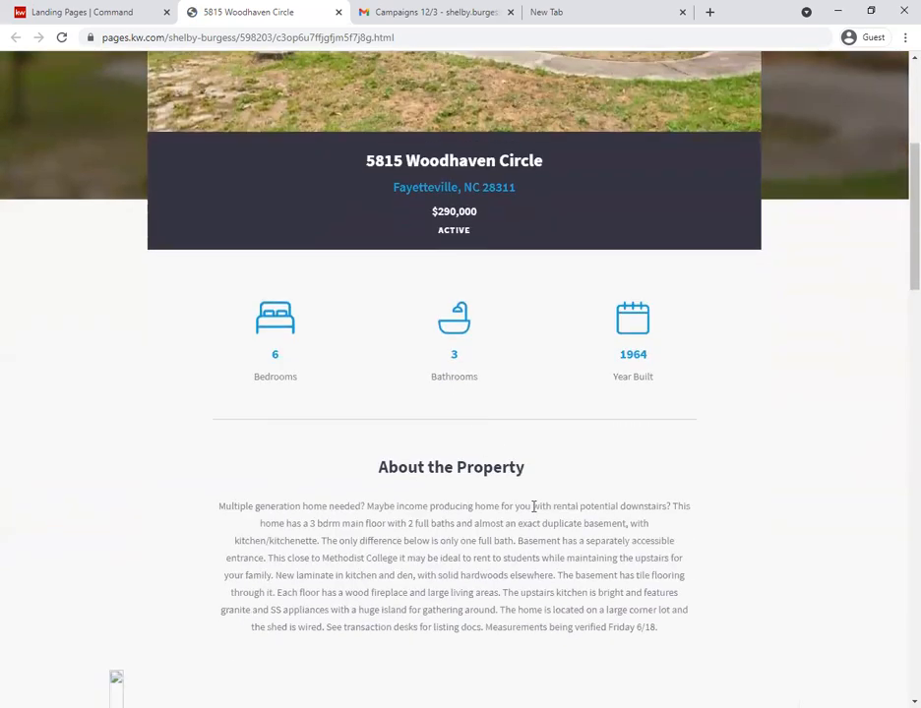
scroll(548, 514, "down", 3)
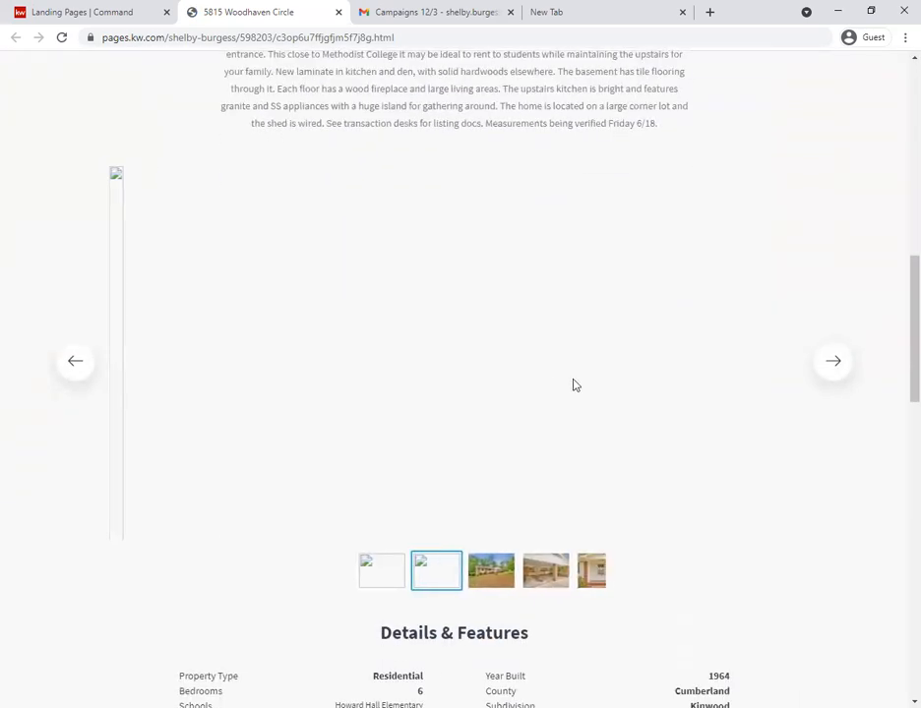
left_click_drag(616, 375, 387, 390)
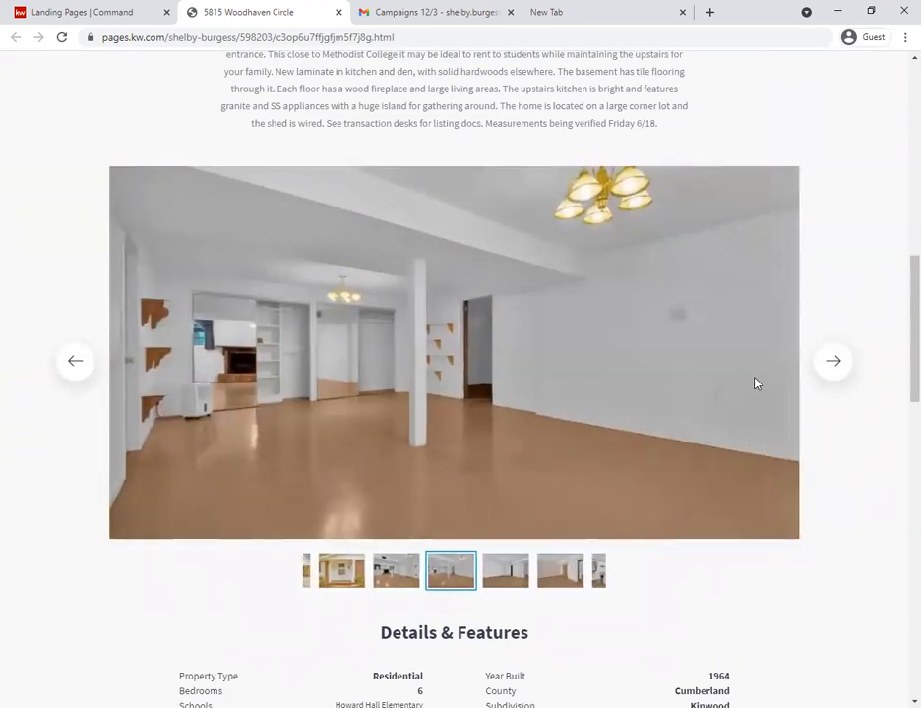
scroll(714, 515, "down", 4)
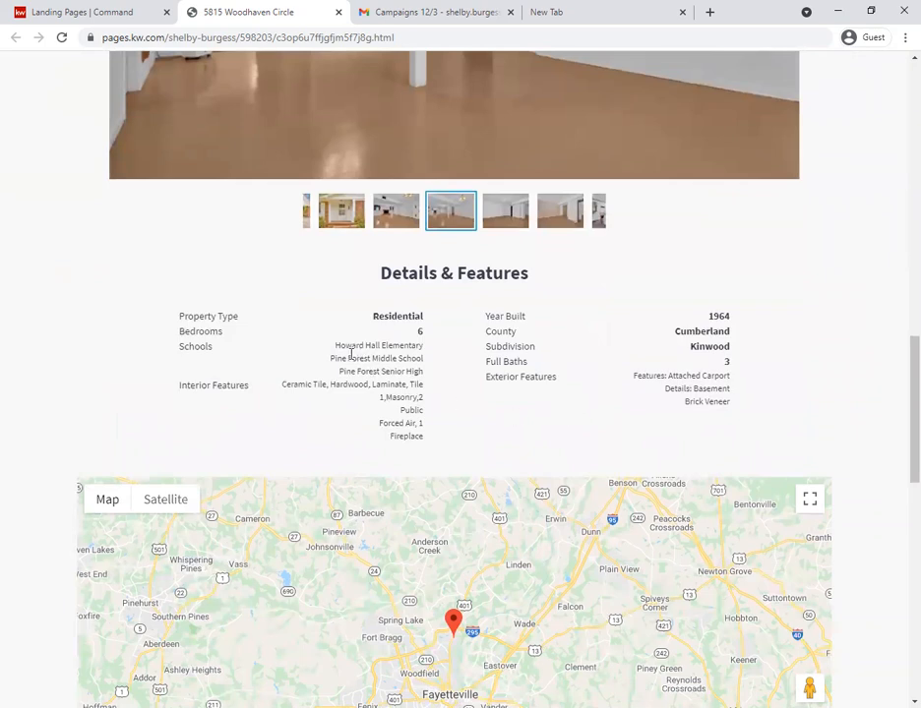
scroll(800, 415, "down", 7)
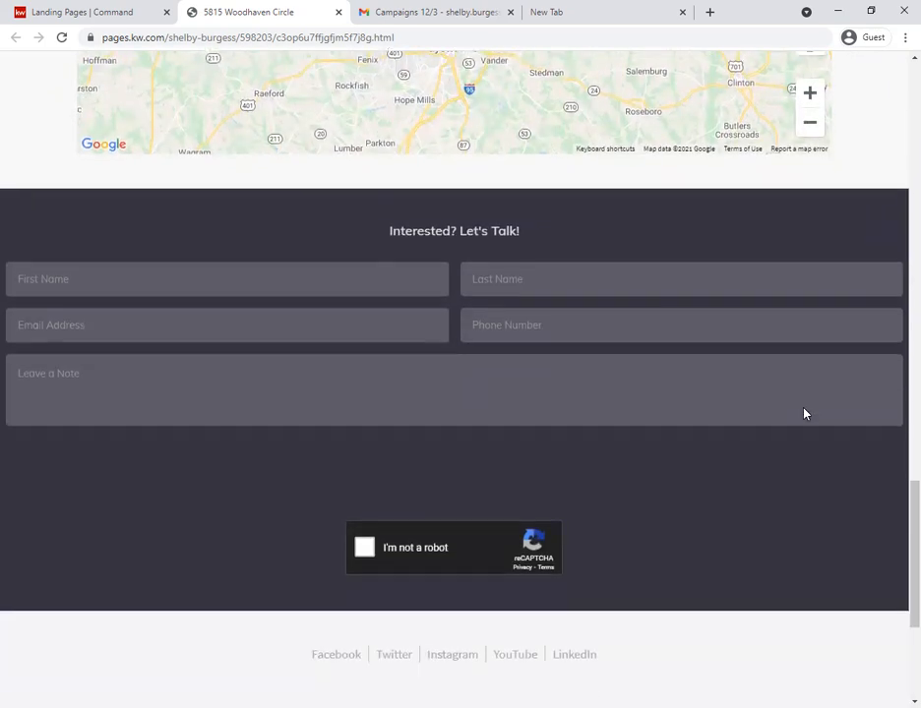
scroll(557, 474, "down", 3)
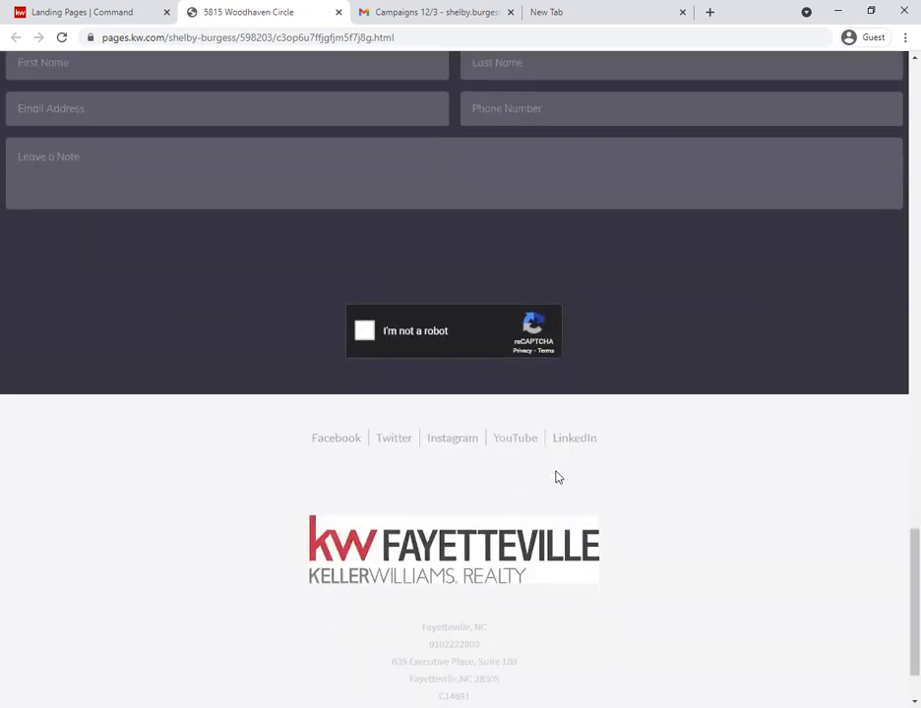
scroll(502, 495, "up", 8)
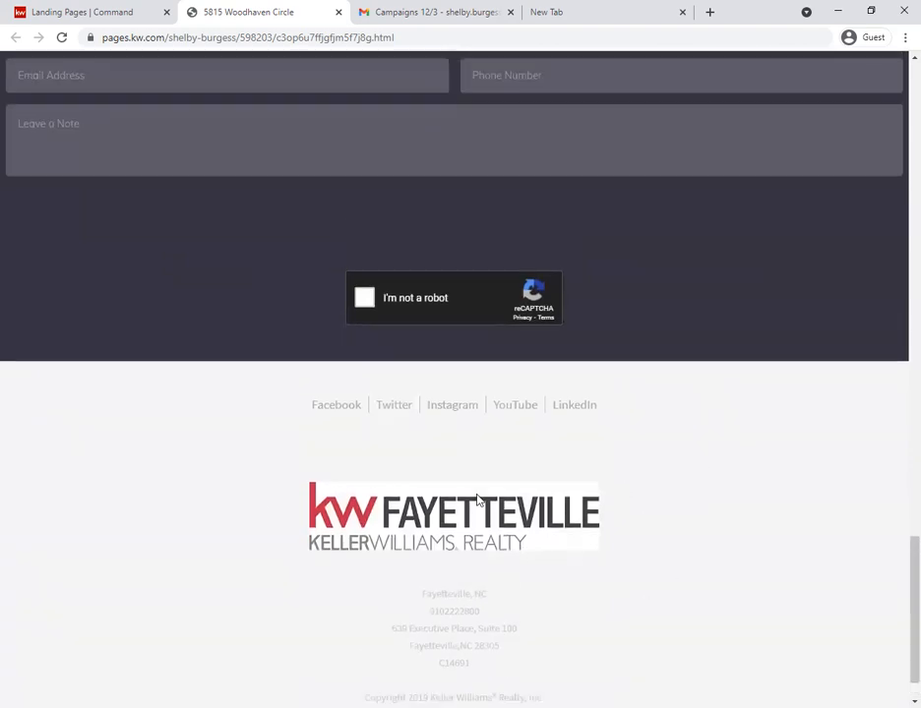
scroll(642, 540, "up", 10)
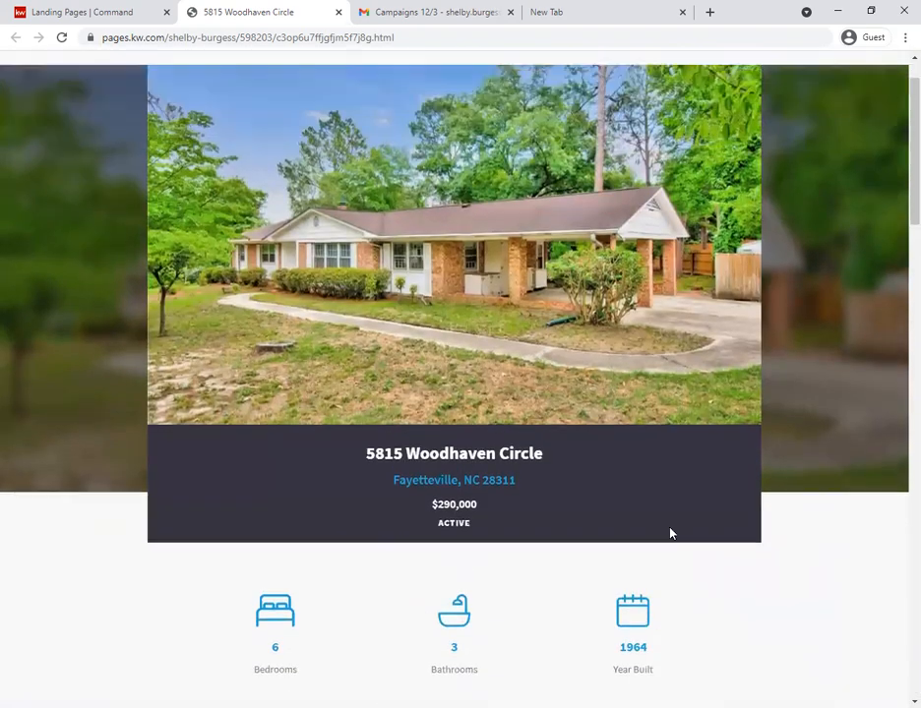
left_click(339, 11)
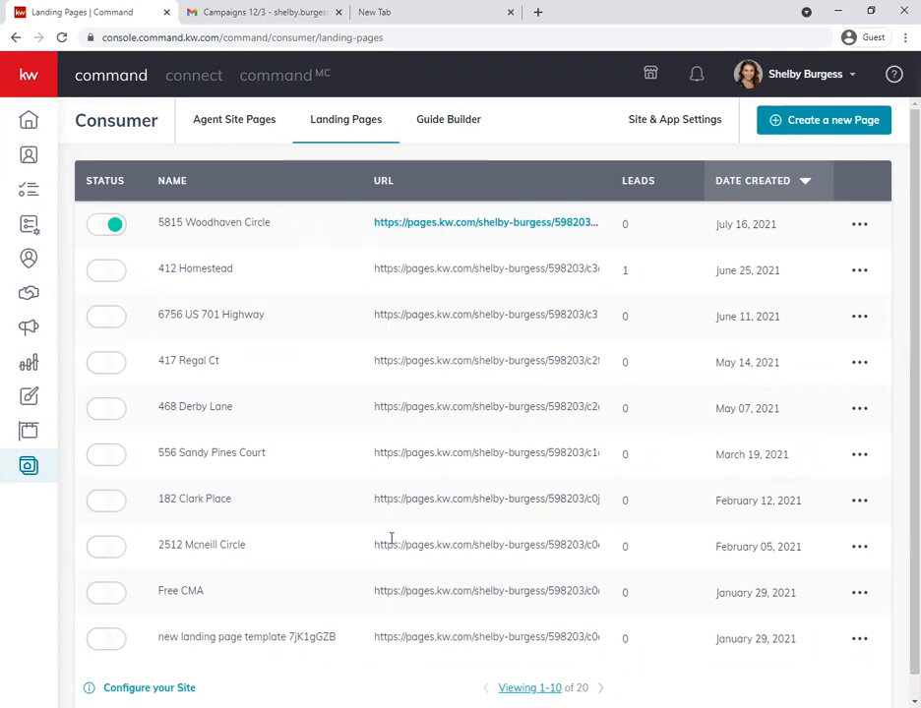
- Go to Campaigns and start a new paid Social Ad campaign
left_click(28, 331)
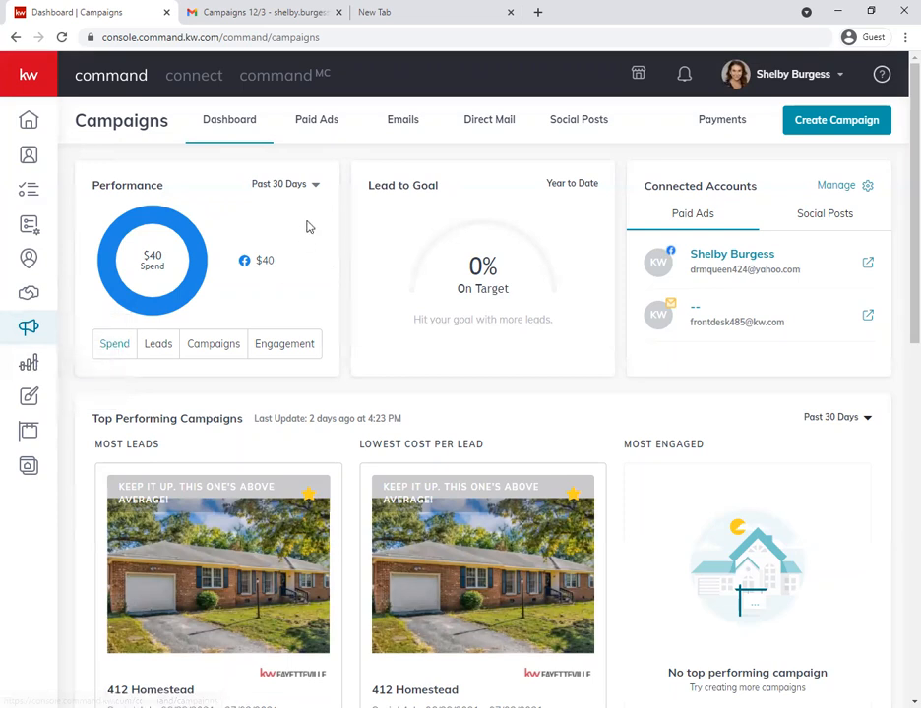
left_click(836, 122)
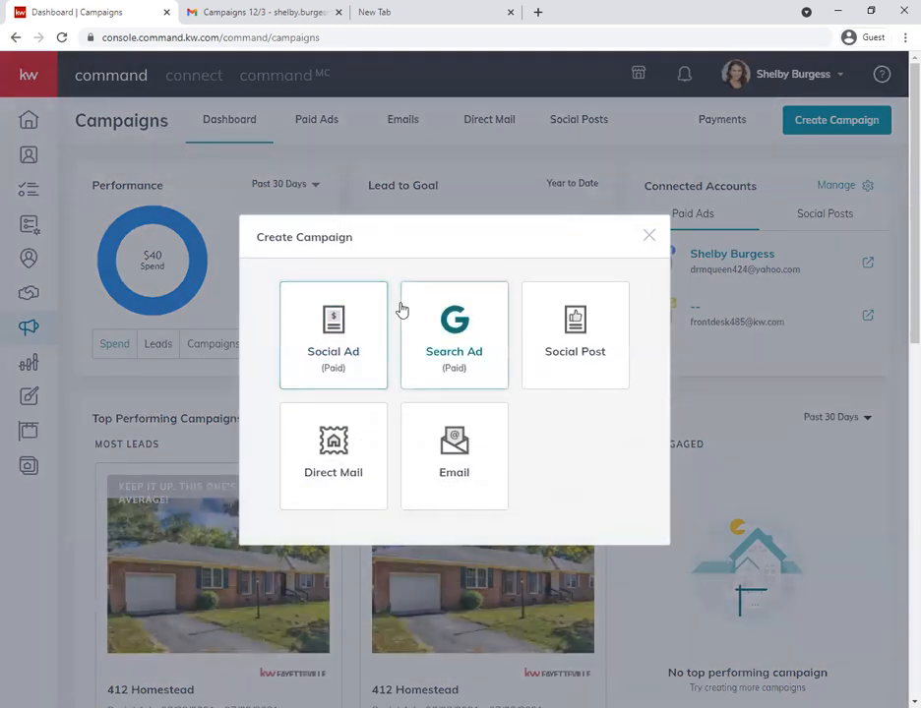
left_click(319, 344)
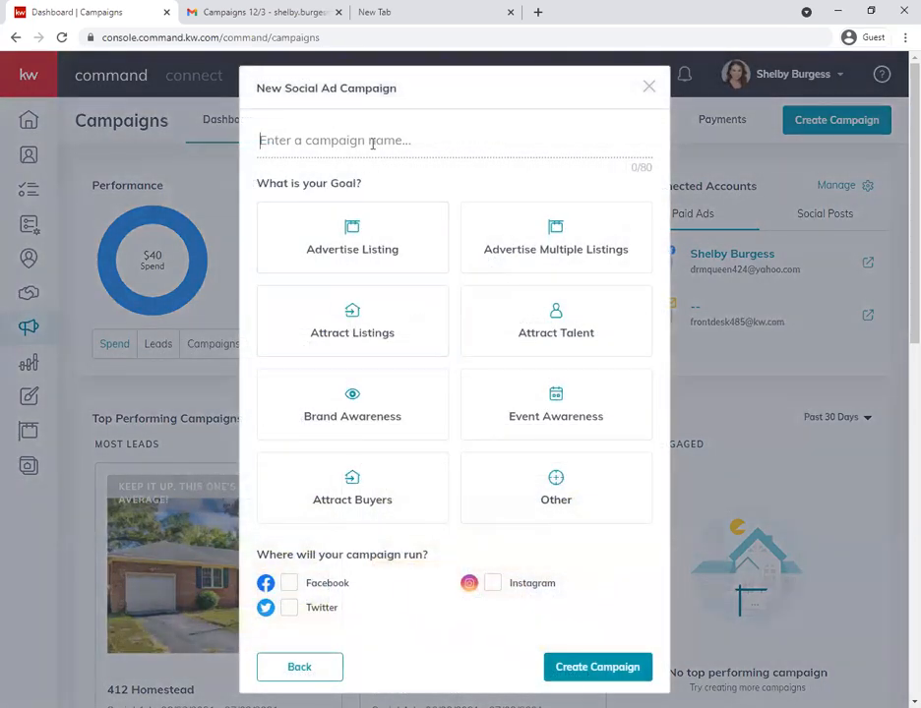
- Copy the listing's street address from the open Gmail message and enter it as the campaign name
left_click(362, 145)
type("659665")
key("ctrl+z")
left_click(256, 10)
left_click(579, 262)
left_click_drag(582, 253, 450, 250)
key("ctrl+c")
left_click(128, 14)
key("ctrl+v")
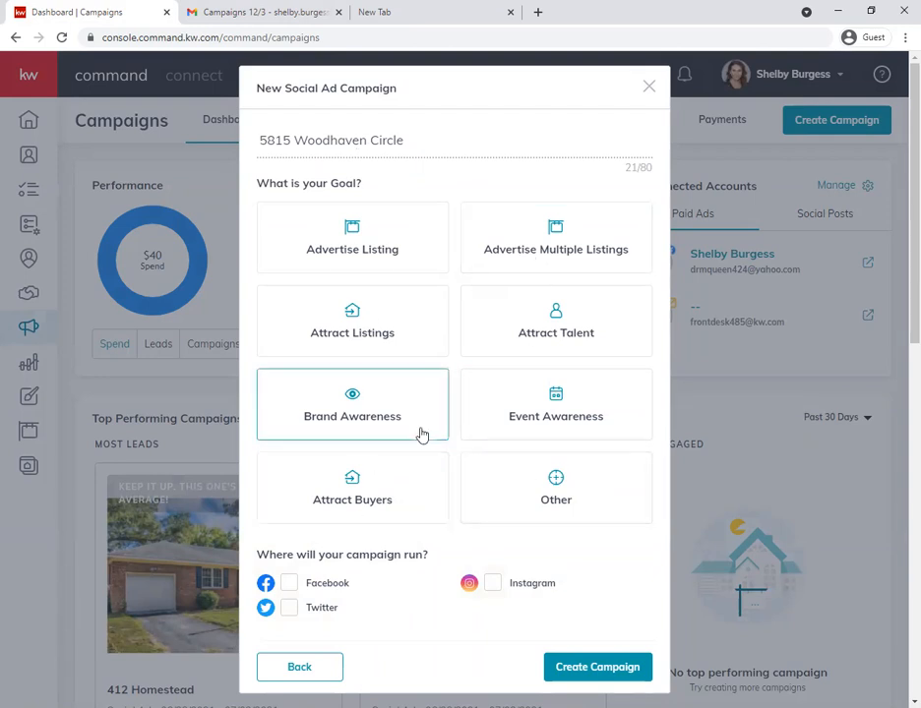
- Set the campaign goal to Advertise Listing, run it on Facebook and create the campaign
left_click(387, 242)
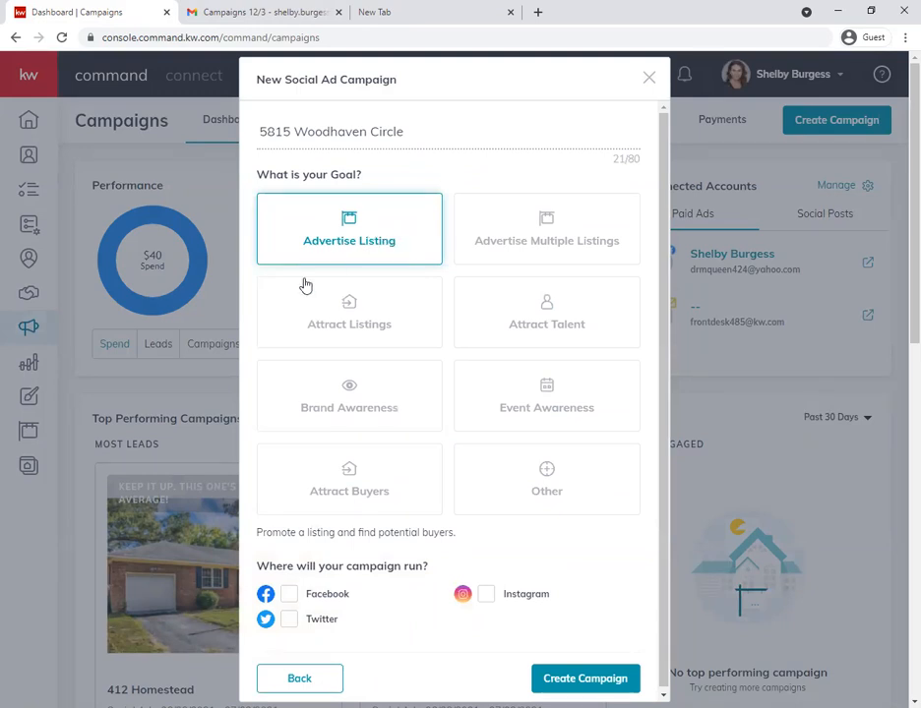
scroll(353, 568, "down", 1)
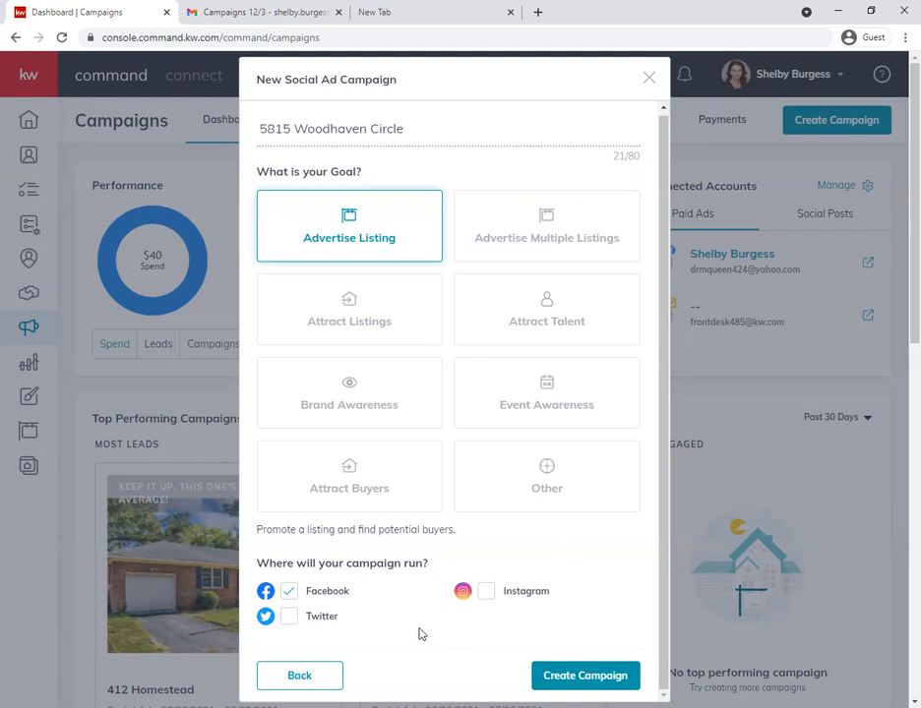
left_click(582, 679)
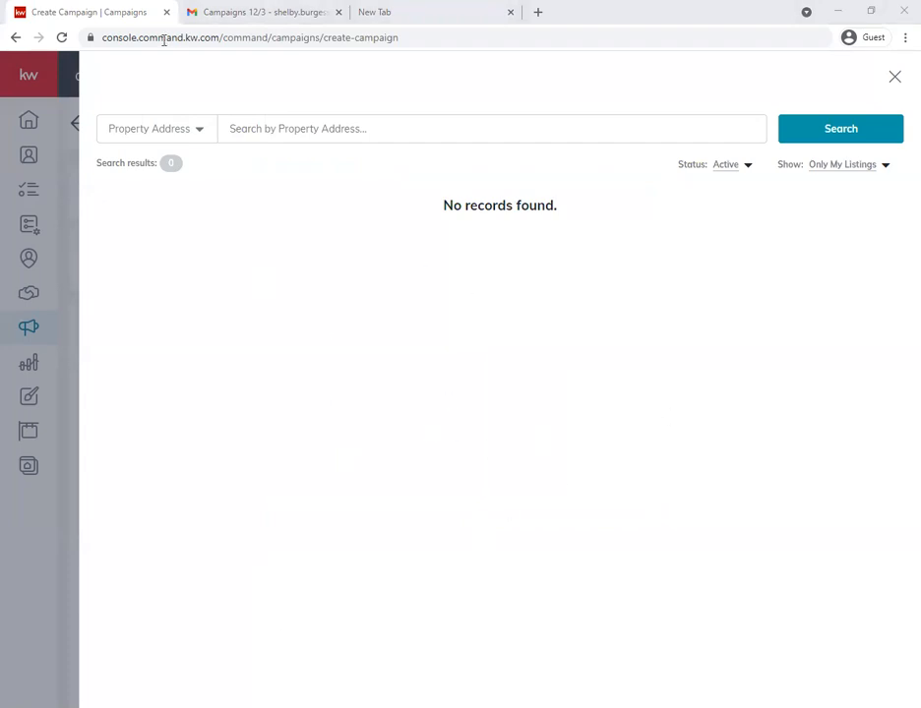
- Search all active listings by the property's street address and select the matching $290,000 Fayetteville listing for the campaign
left_click(846, 168)
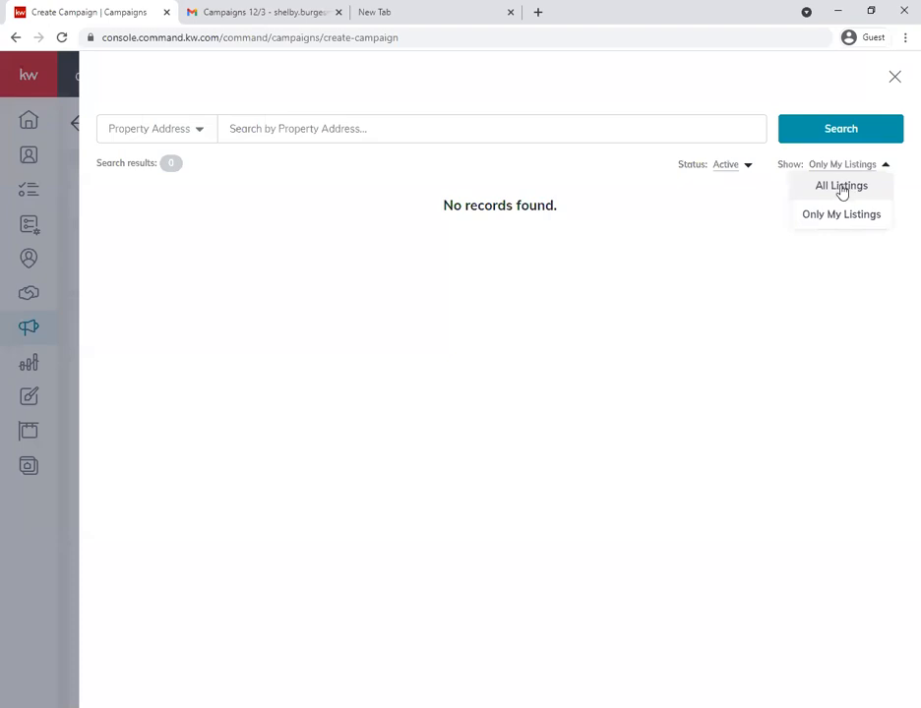
left_click(827, 196)
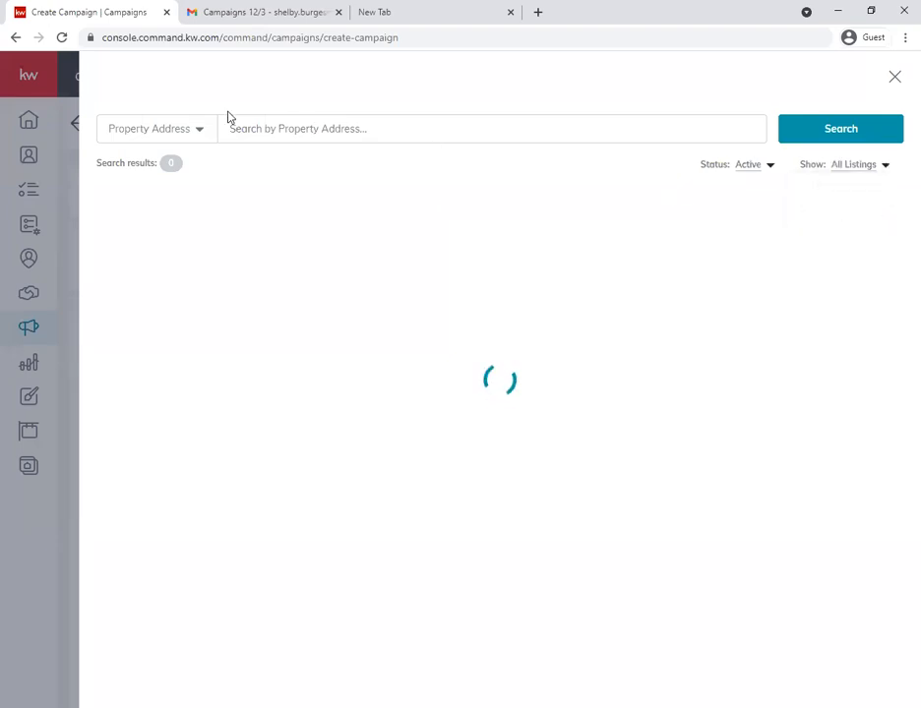
left_click(245, 129)
key("ctrl+v")
key("Return")
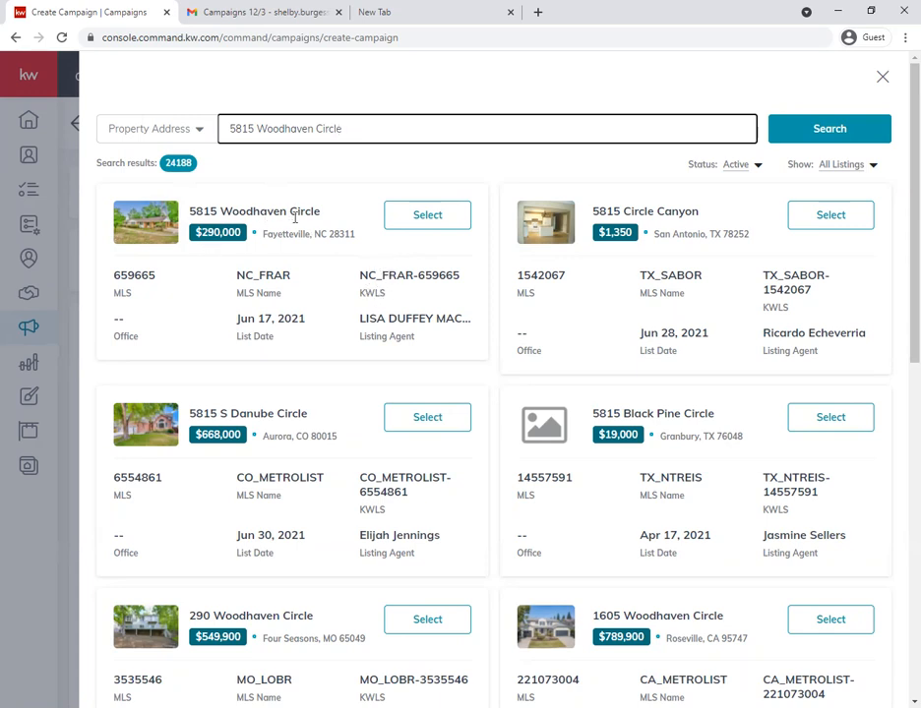
left_click(409, 219)
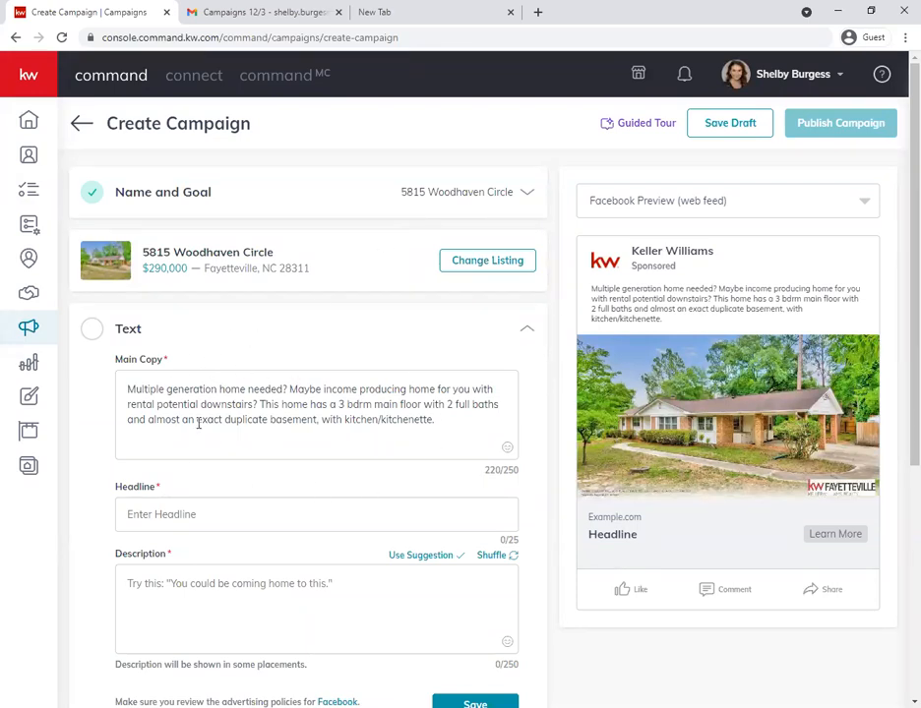
- Clear the prefilled Main Copy in the campaign's Text section
left_click_drag(519, 476, 499, 470)
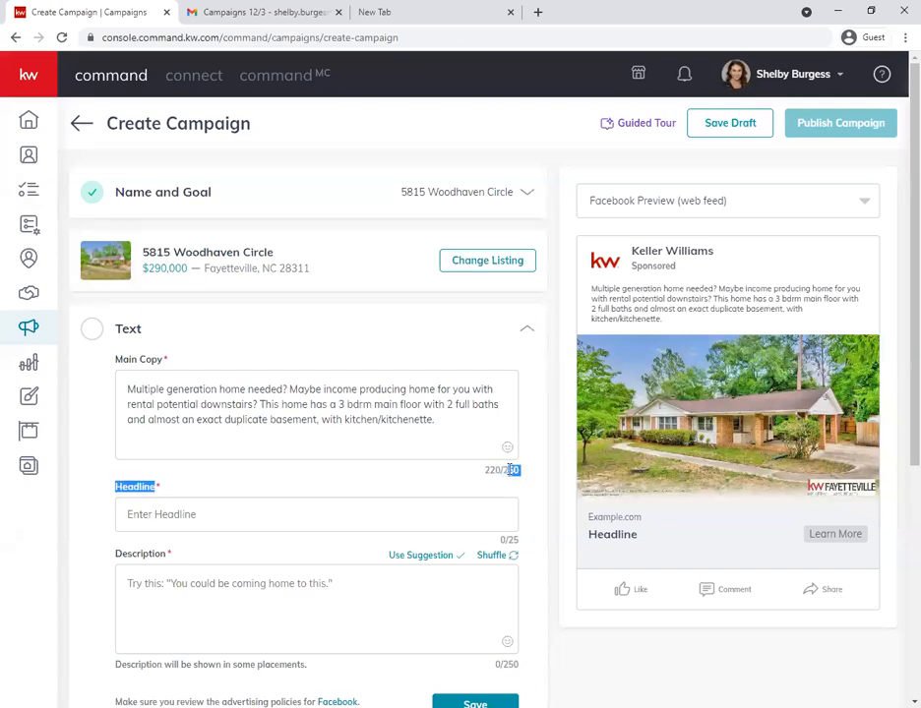
left_click(498, 470)
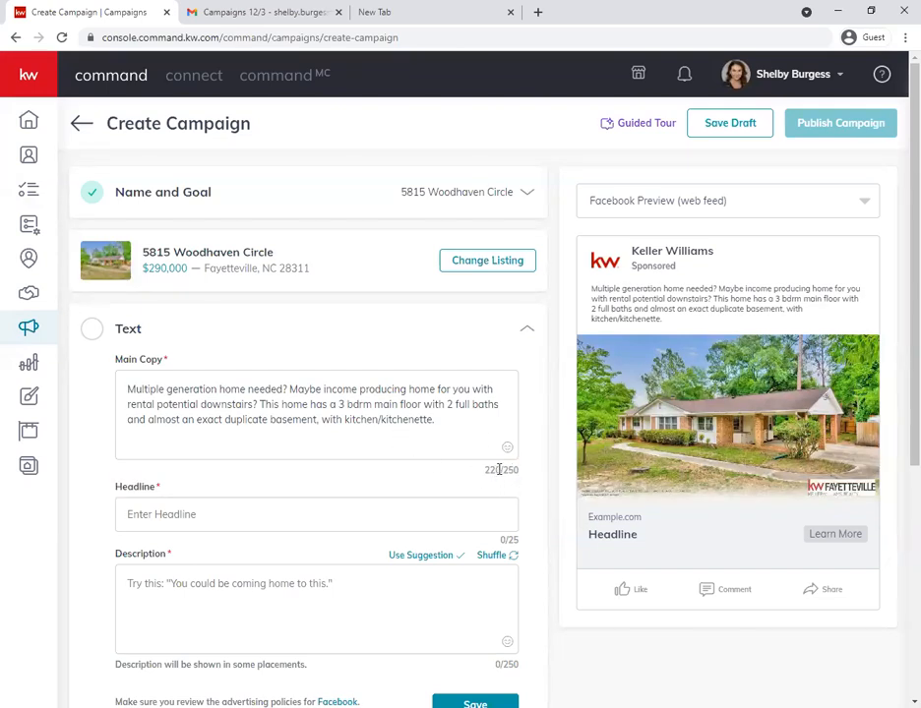
left_click(443, 420)
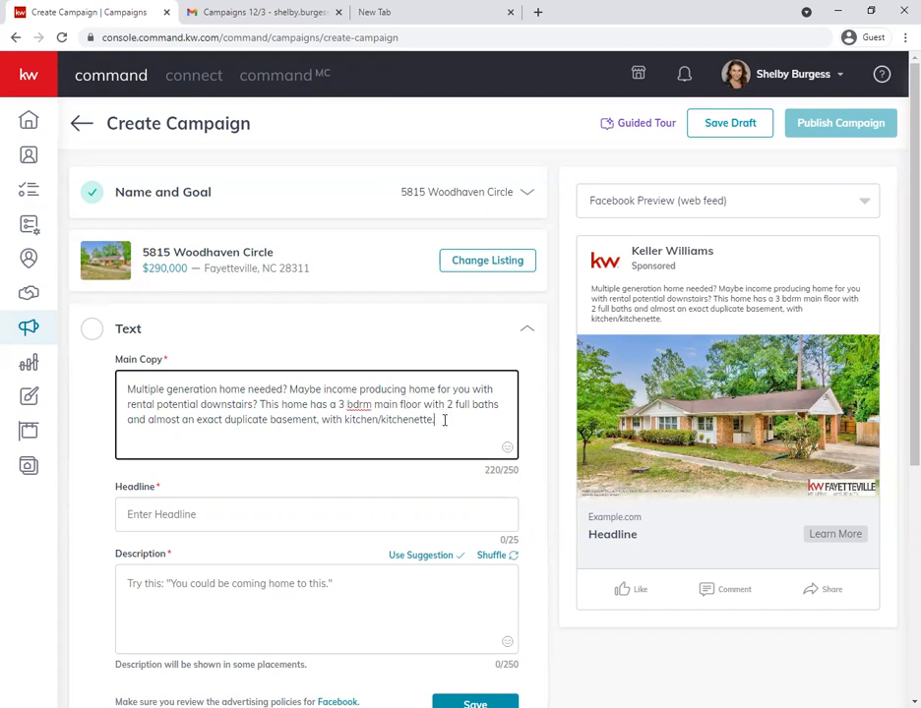
key("BackSpace")
type(".")
key("ctrl+a")
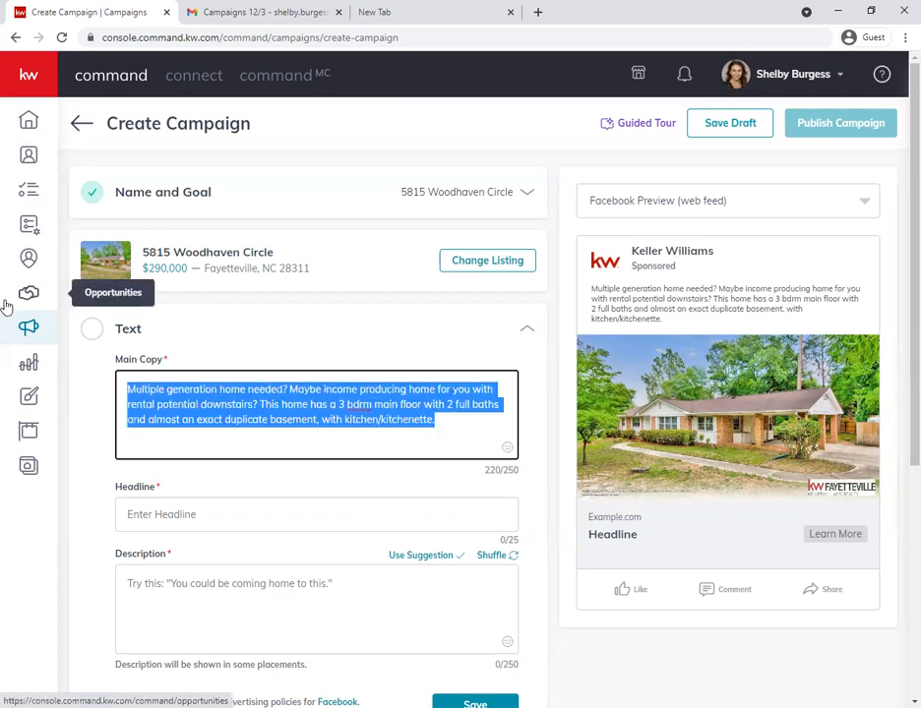
key("BackSpace")
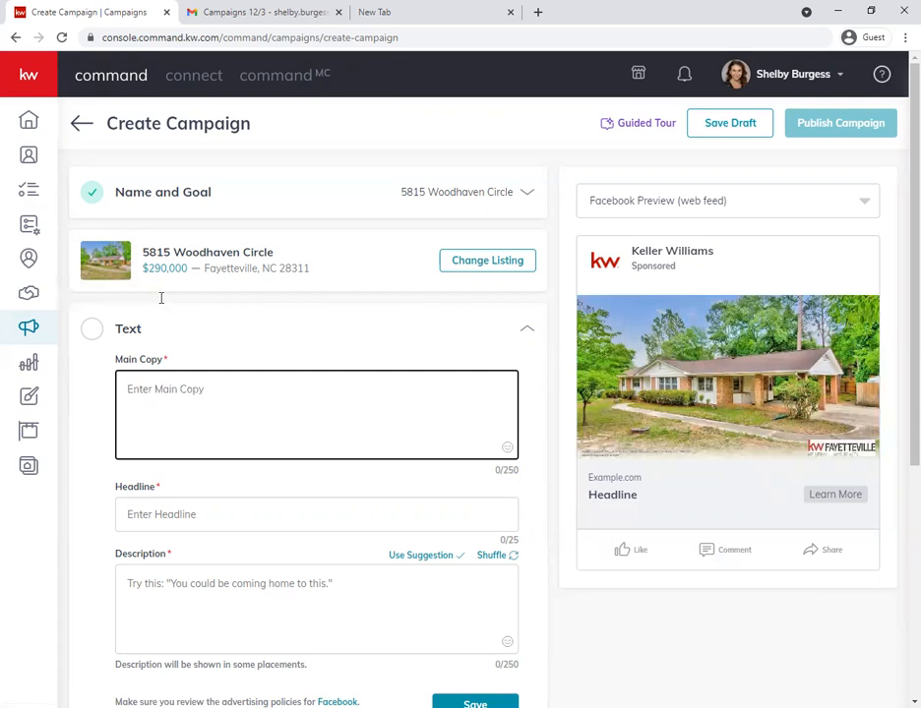
- Copy the "Multiple floor home needed?" paragraph from the Gmail message into Main Copy, without the trailing line break and with a space before "3 bedroom"
left_click(242, 15)
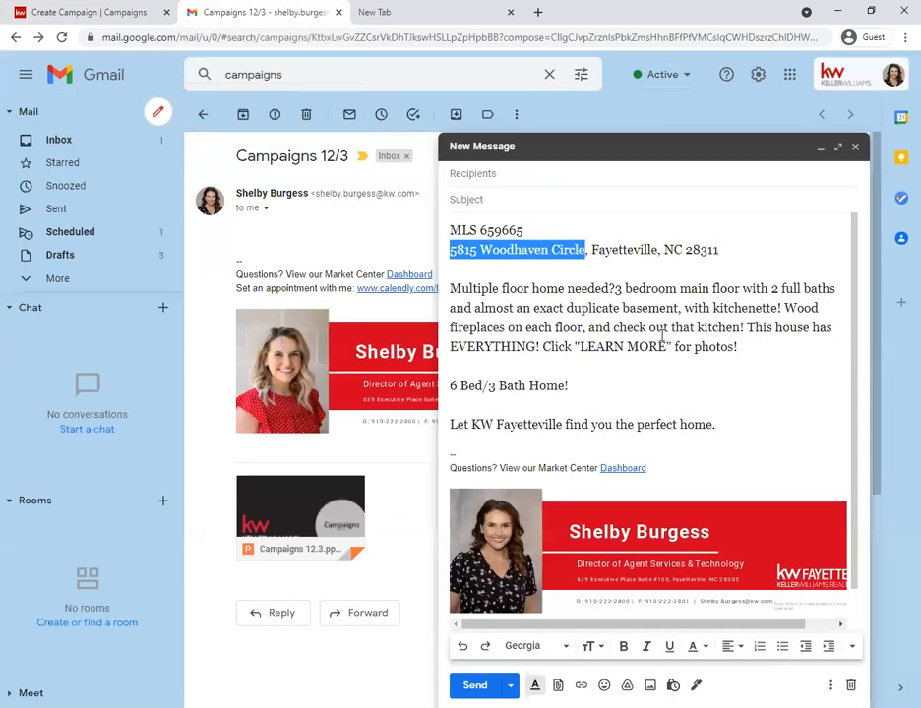
left_click_drag(738, 347, 450, 289)
key("ctrl+c")
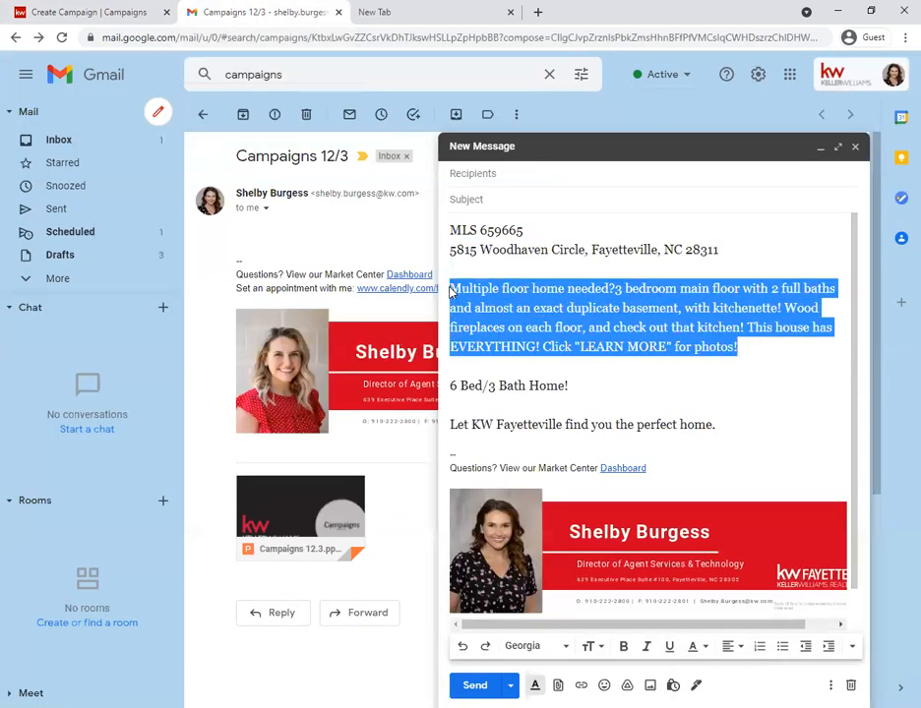
left_click(80, 12)
key("ctrl+v")
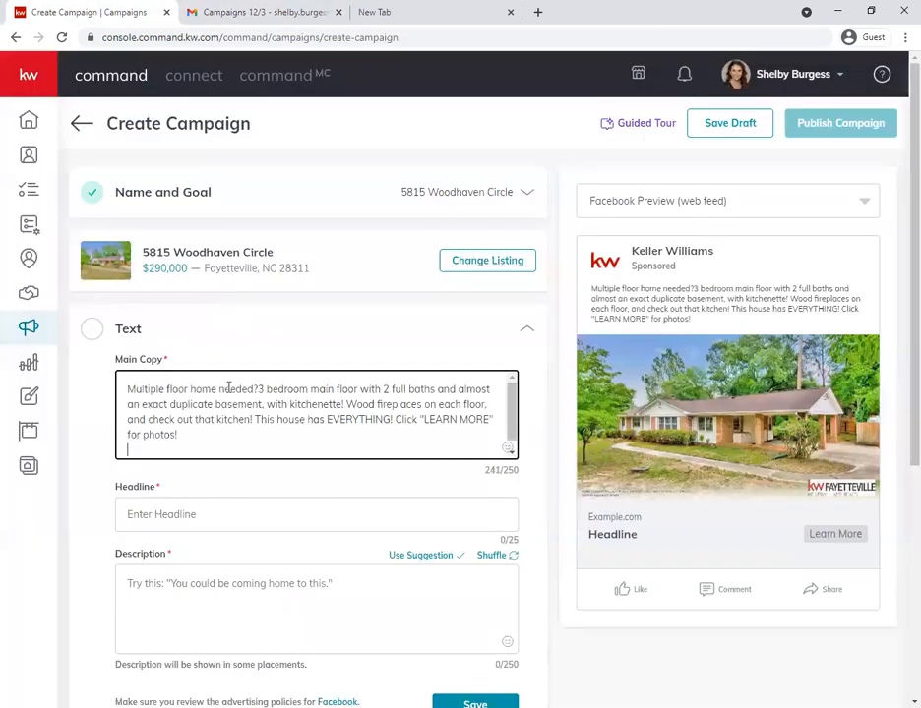
key("BackSpace")
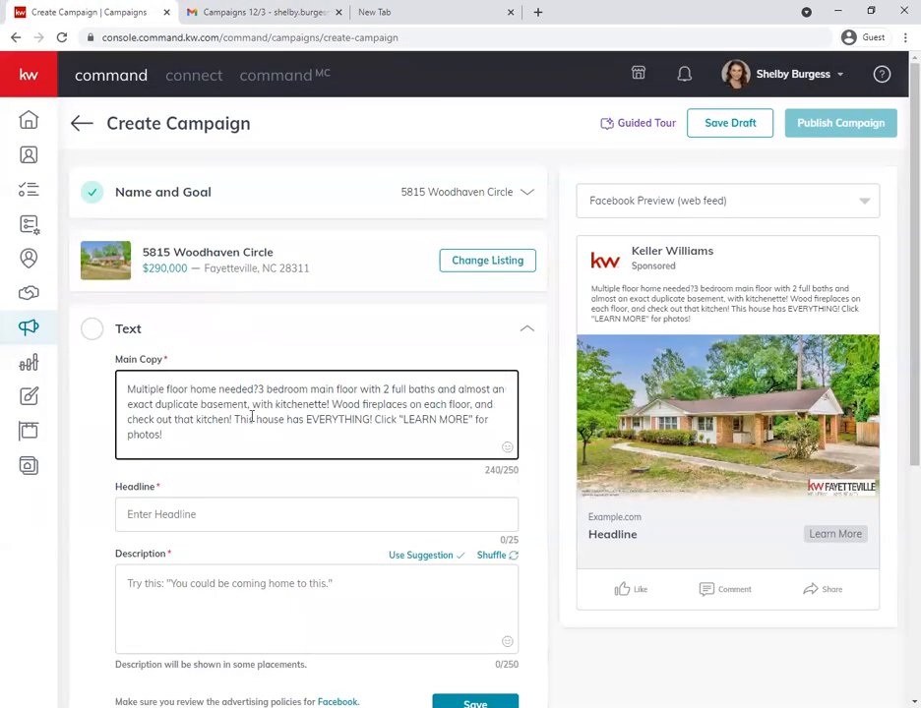
left_click(298, 364)
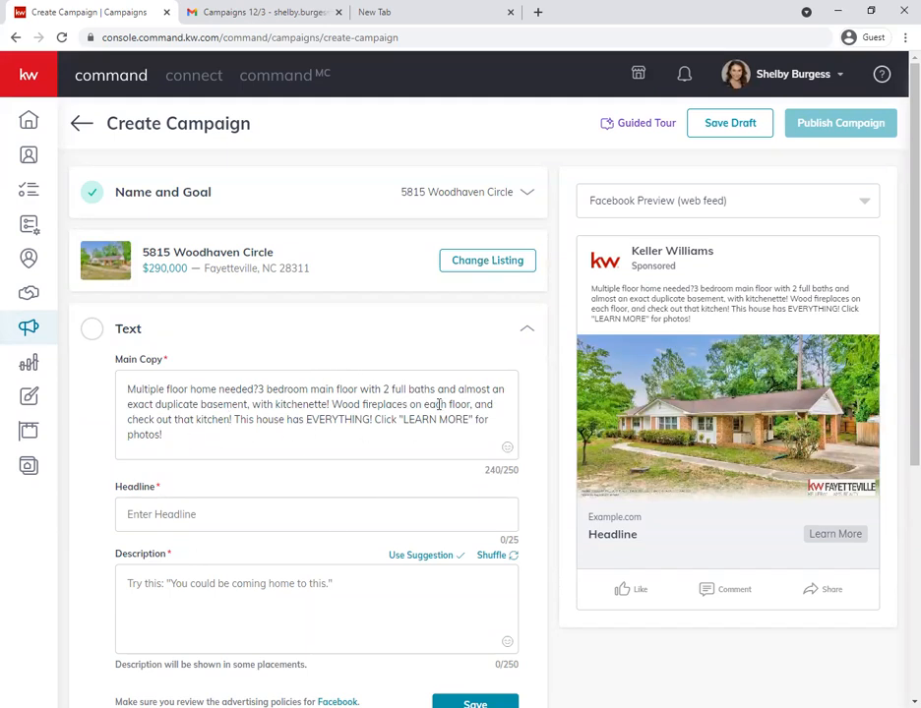
left_click(259, 390)
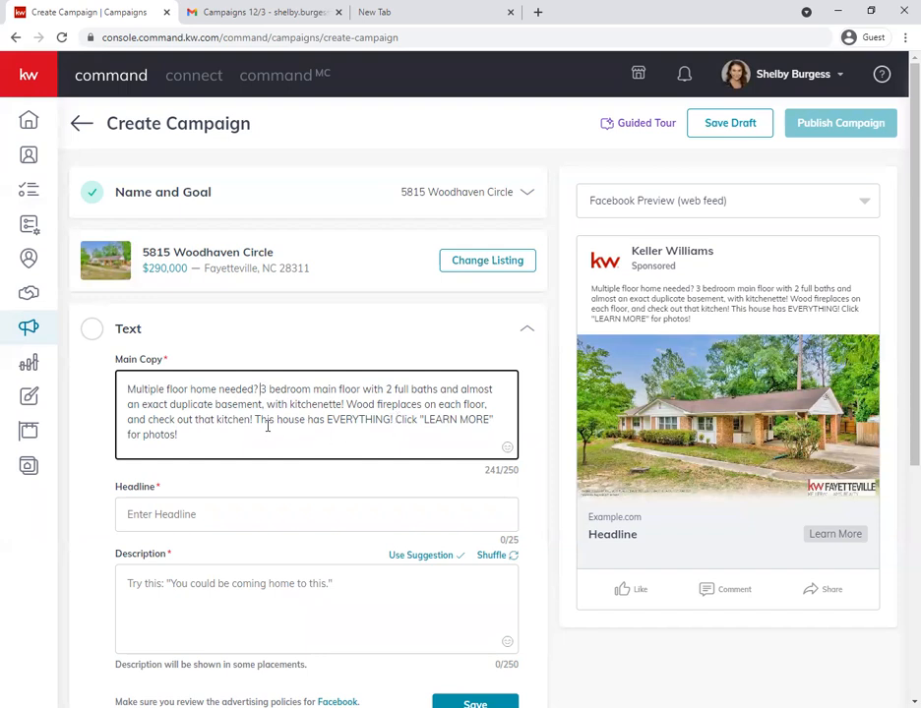
- Try an emoji at the end of the Main Copy and delete it
left_click(316, 449)
left_click(507, 451)
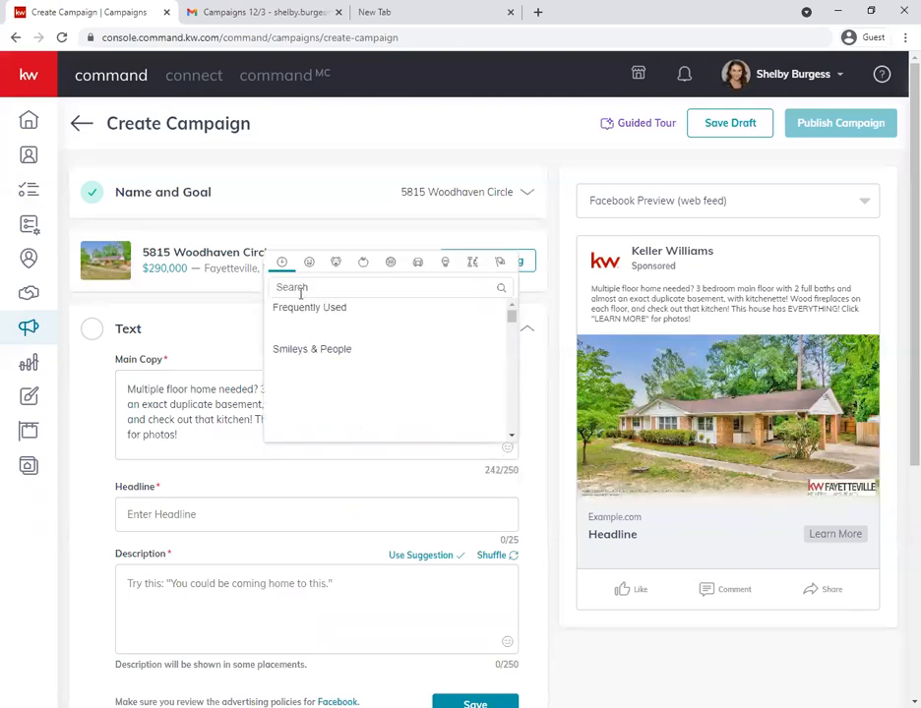
left_click(348, 329)
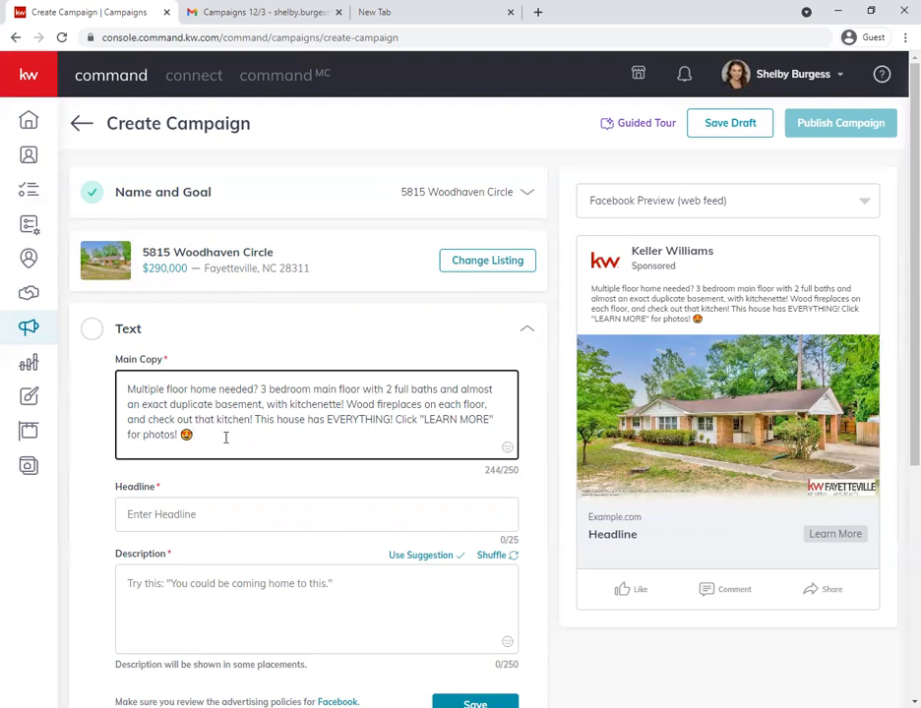
key("BackSpace")
- Copy "6 Bed/3 Bath Home!" from the Gmail message and enter it as the campaign's Headline
left_click(245, 12)
left_click(87, 10)
scroll(600, 531, "down", 2)
left_click(165, 371)
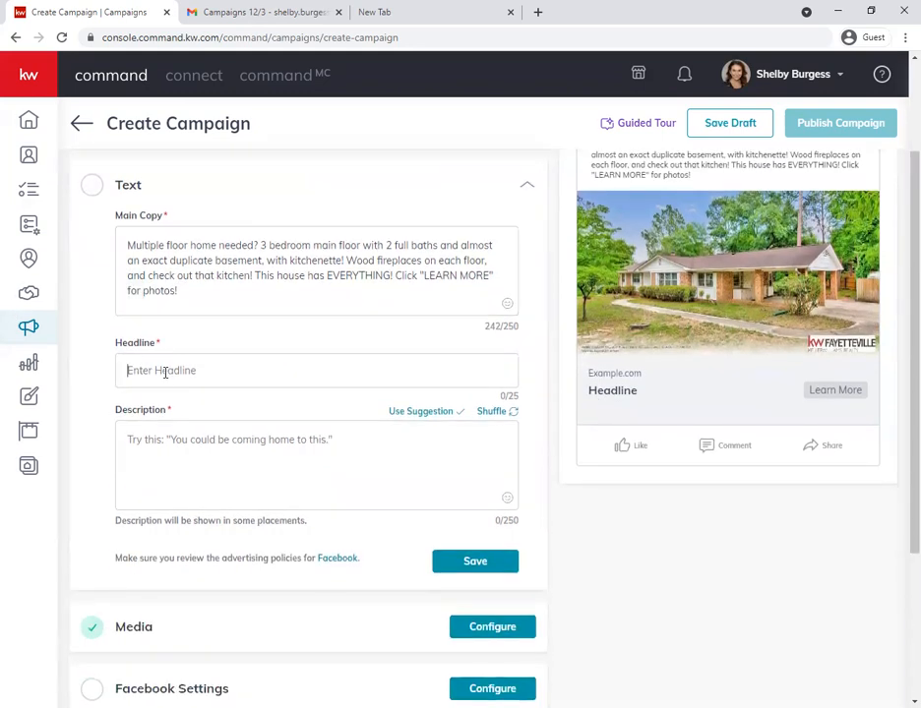
mouse_move(638, 391)
left_mouse_down()
mouse_move(599, 389)
mouse_move(627, 390)
left_mouse_up()
left_click(522, 400)
left_click(202, 10)
mouse_move(586, 396)
left_mouse_down()
mouse_move(372, 366)
mouse_move(624, 494)
left_mouse_up()
left_click(374, 367)
key("ctrl+z")
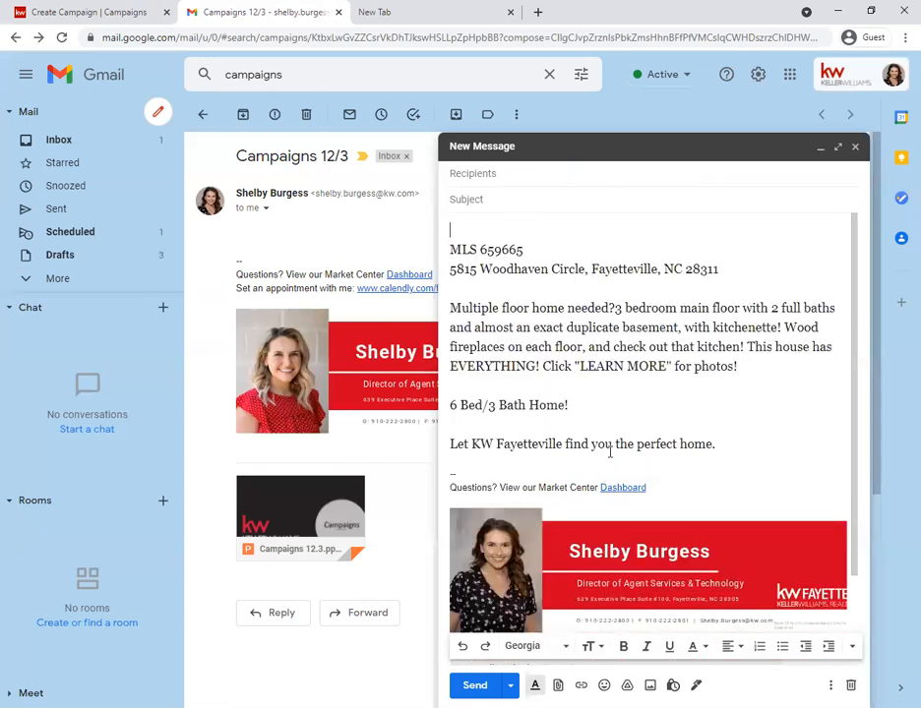
left_click_drag(576, 416, 449, 406)
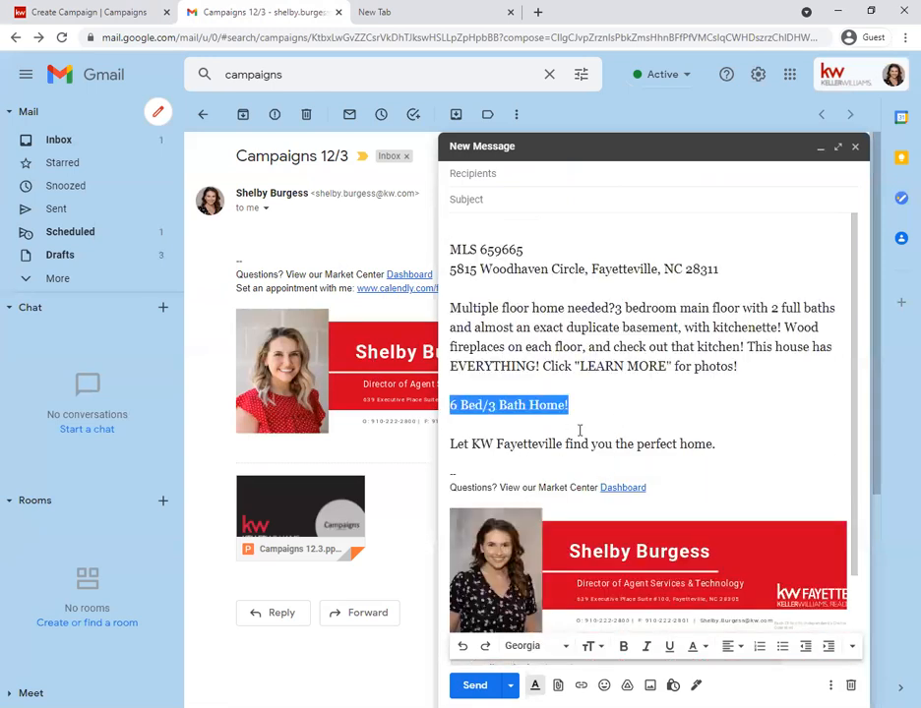
key("ctrl+c")
left_click(78, 12)
left_click(187, 366)
key("ctrl+v")
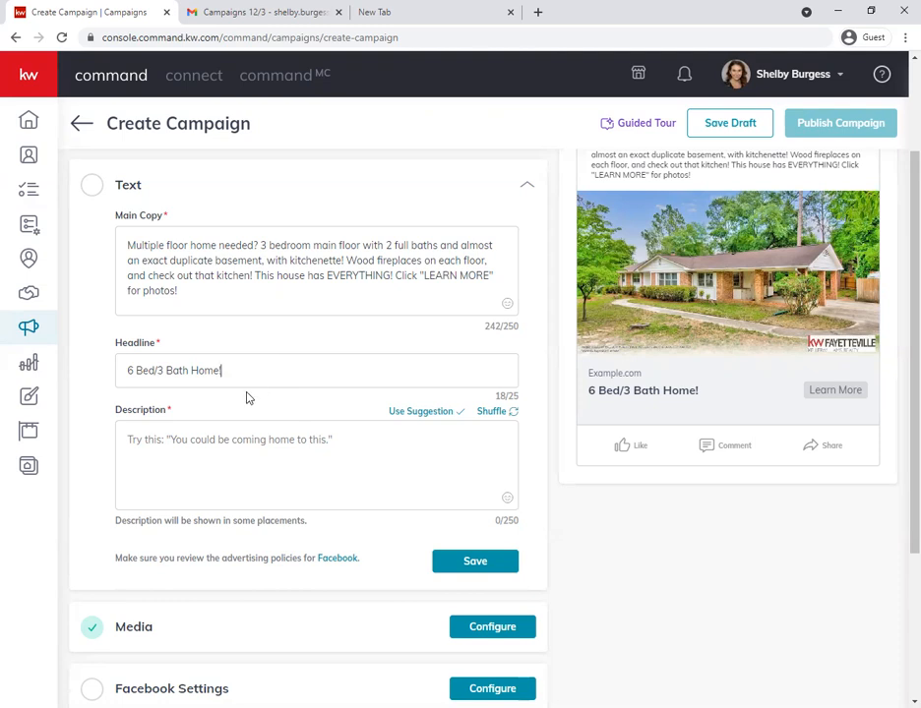
- Copy "Let KW Fayetteville find you the perfect home." from the Gmail message and enter it as the campaign's Description
left_click(180, 441)
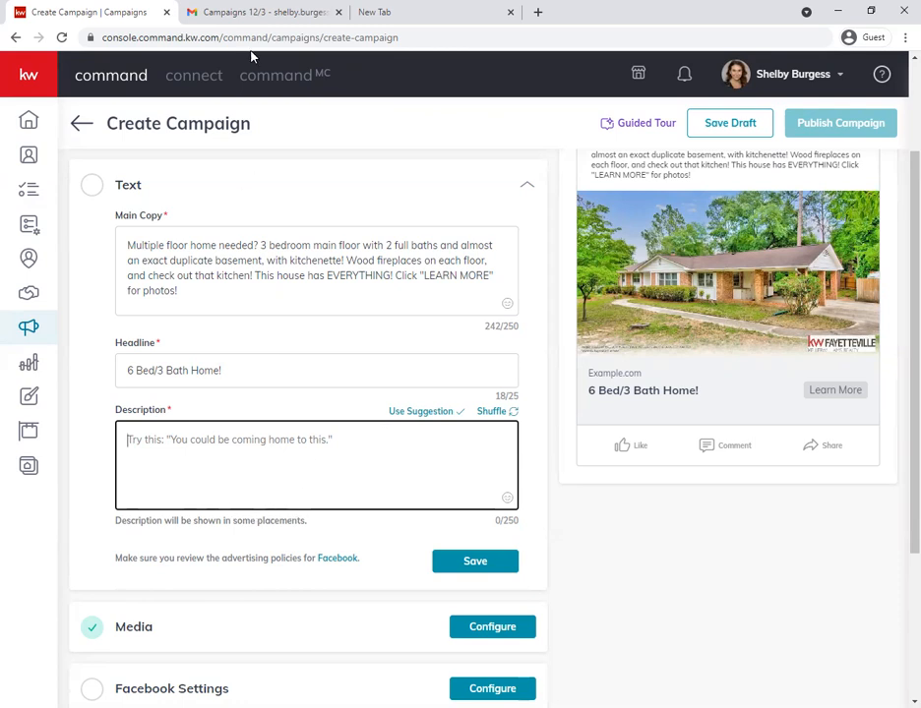
left_click(278, 13)
left_click_drag(733, 451, 442, 444)
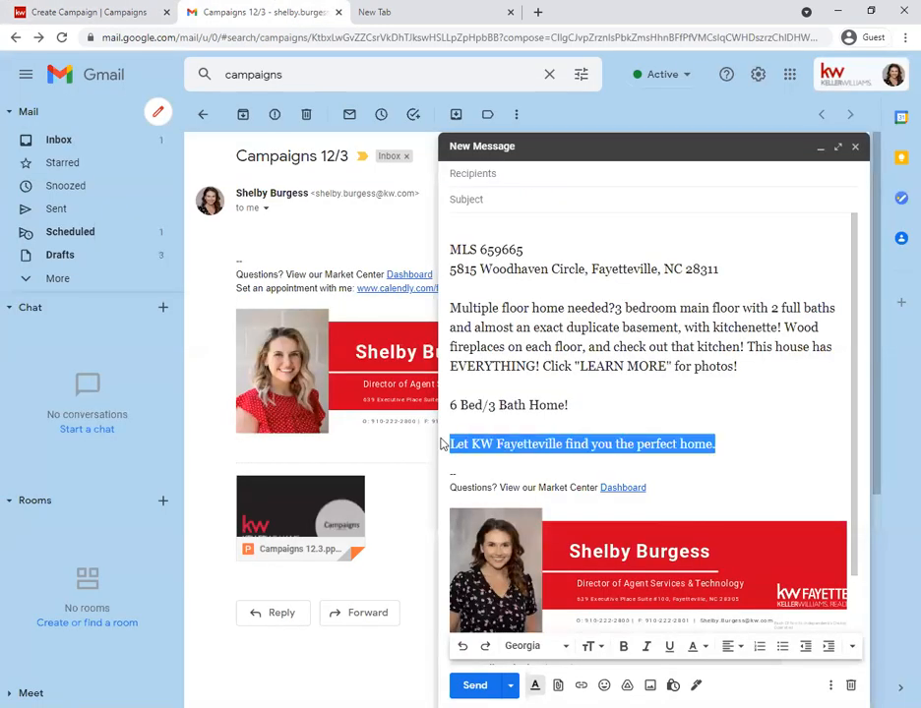
key("ctrl+c")
left_click(88, 12)
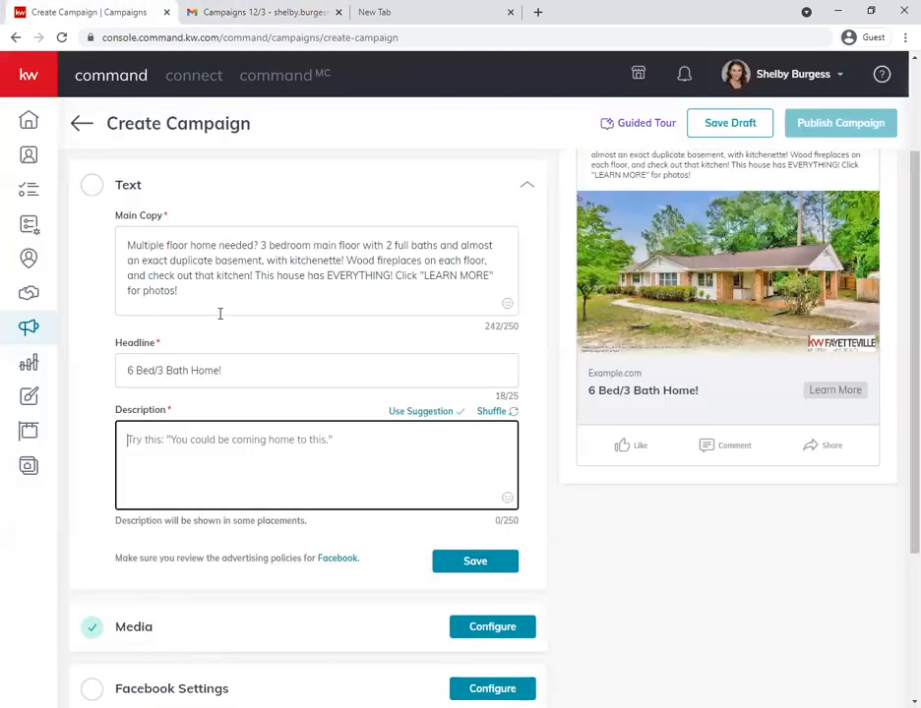
key("ctrl+v")
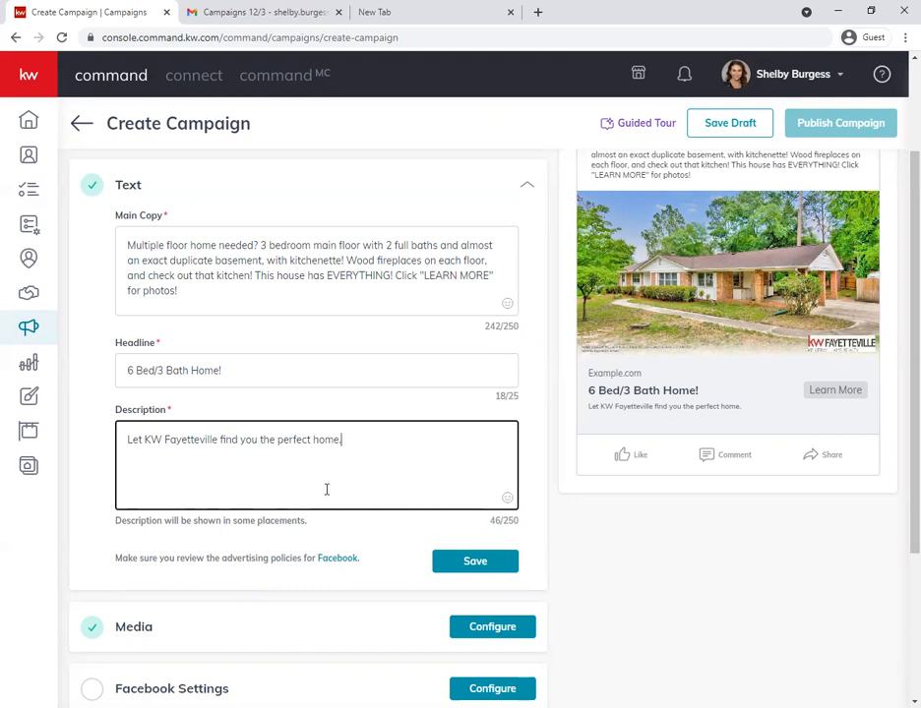
- Check the ad copy against its preview and save the campaign's Text section
scroll(327, 490, "up", 2)
scroll(333, 495, "down", 1)
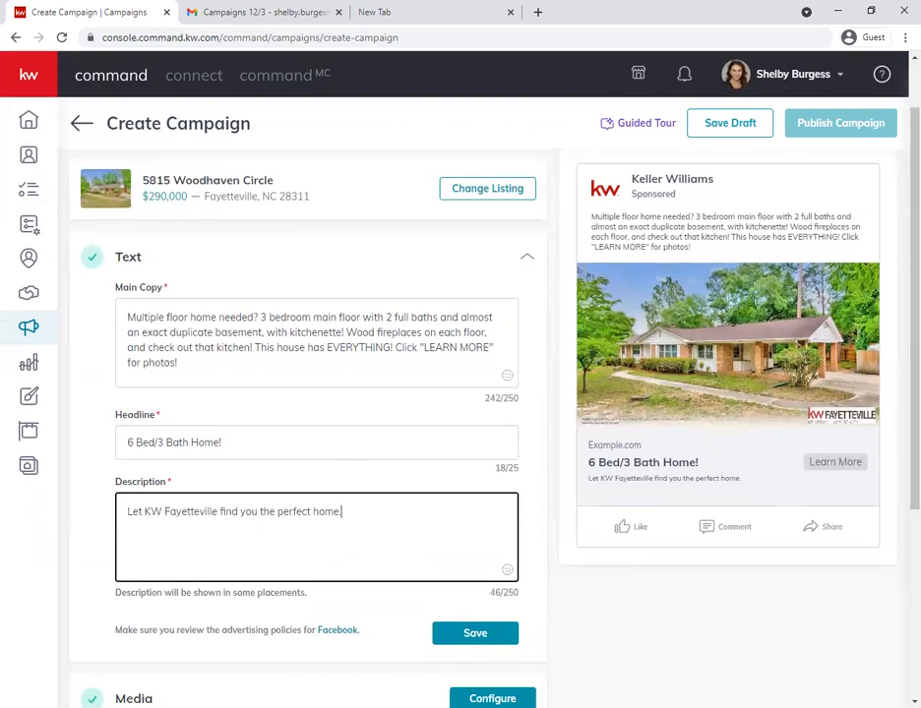
scroll(476, 569, "down", 1)
left_click(476, 567)
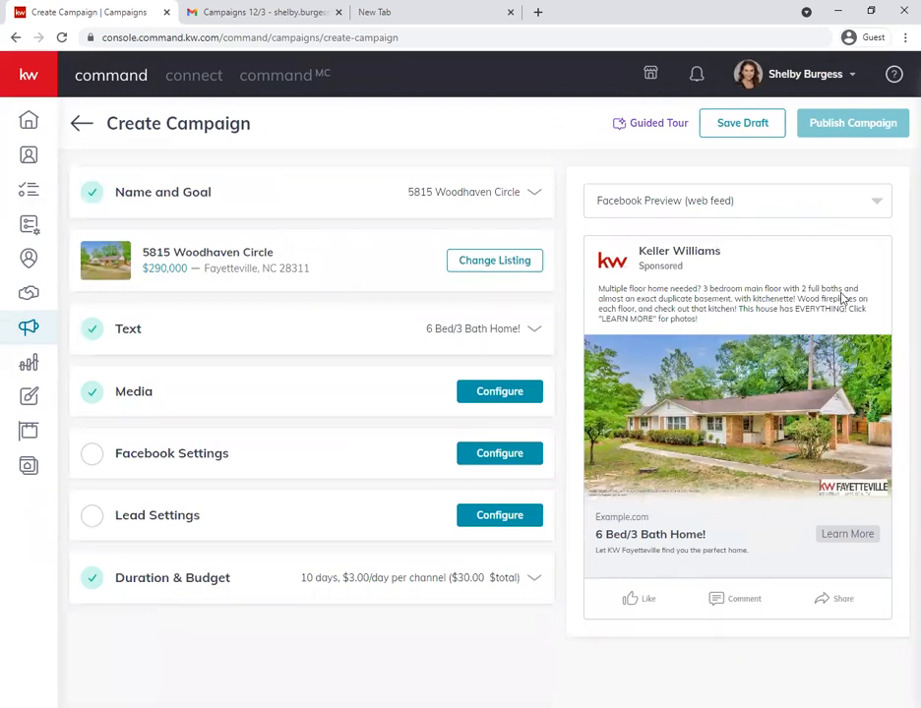
- View the ad in the Facebook mobile preview and return to the web feed preview
left_click(696, 250)
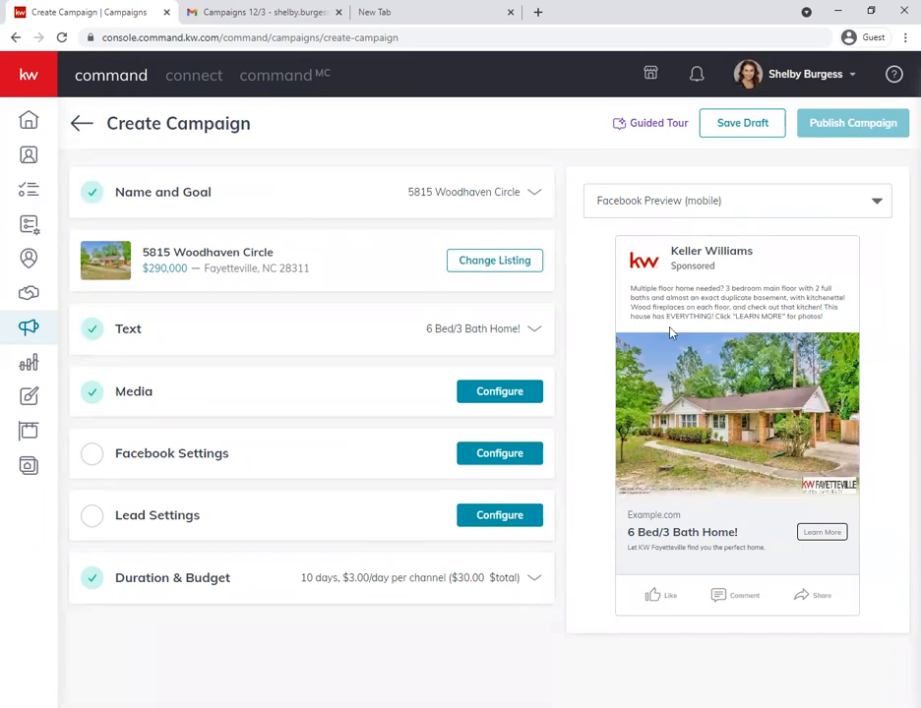
left_click(678, 201)
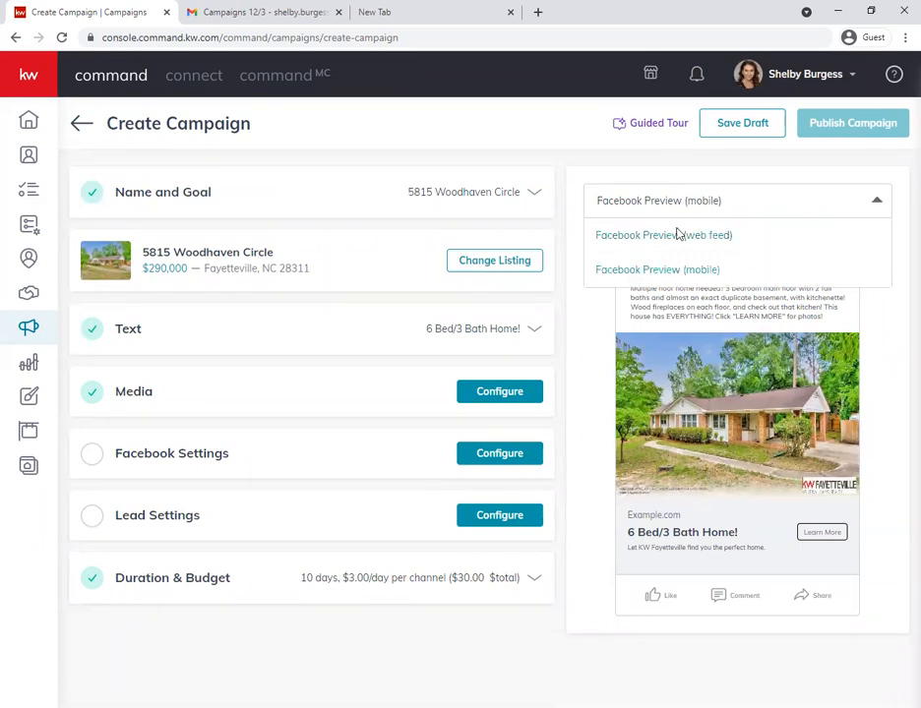
left_click(678, 233)
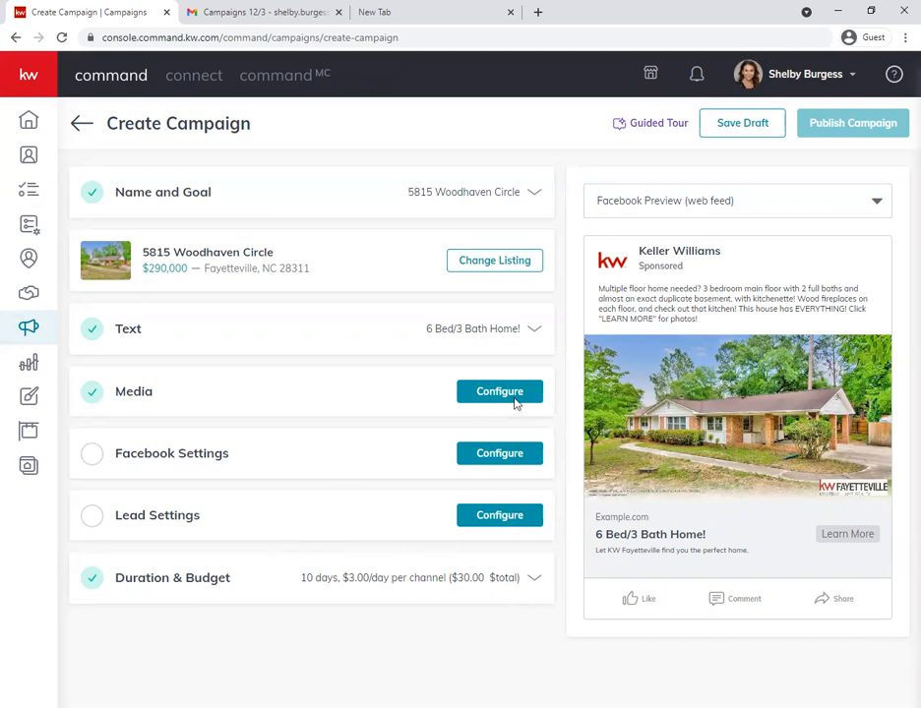
- In the campaign's Media section, select the listing's kitchen photo with the white island as an additional ad image
left_click(173, 402)
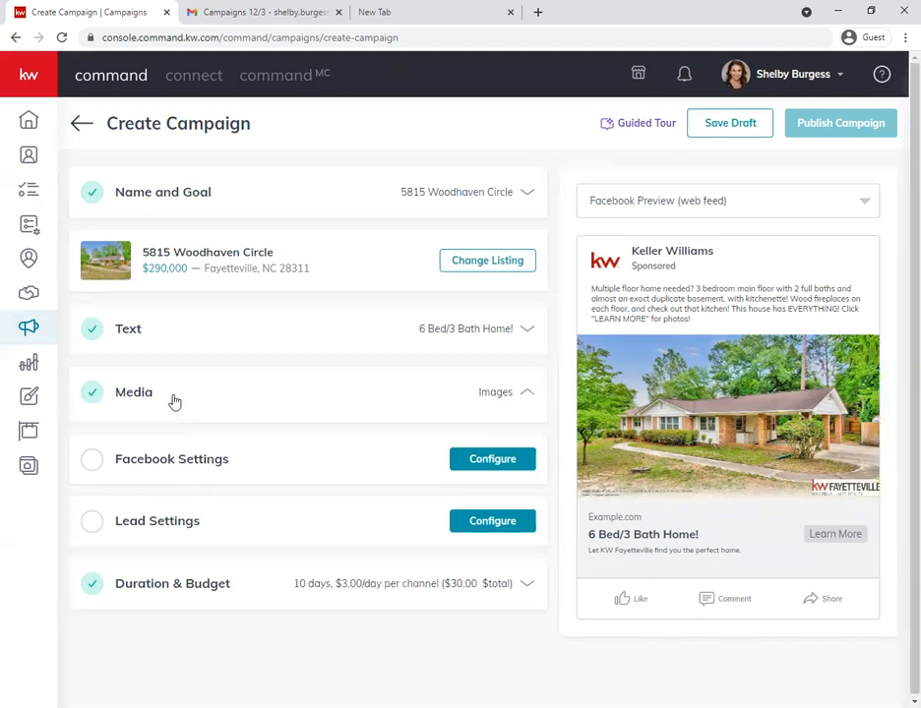
scroll(178, 401, "down", 2)
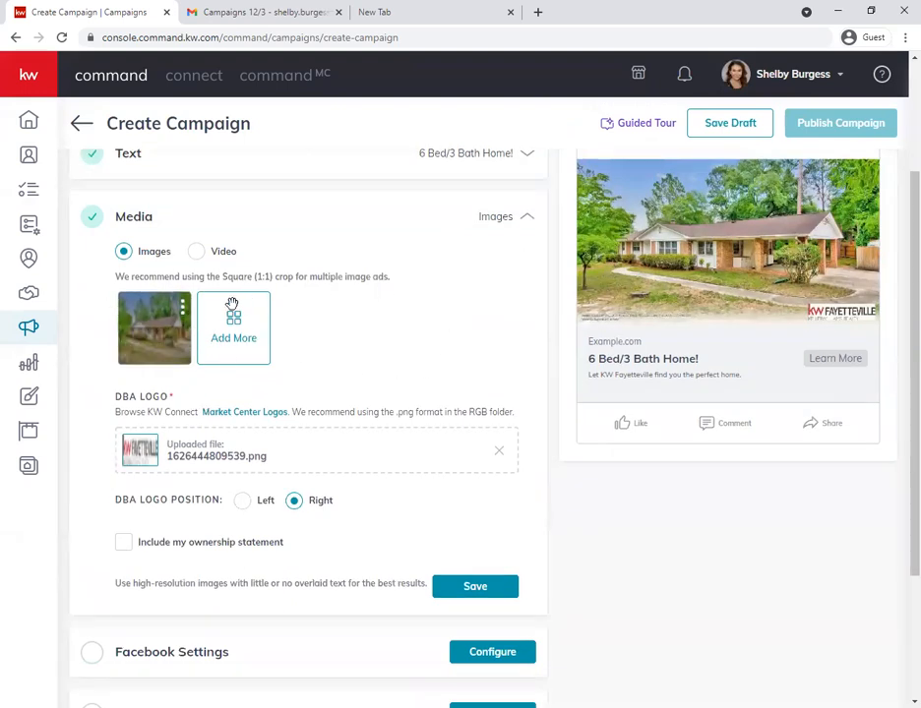
scroll(185, 315, "up", 2)
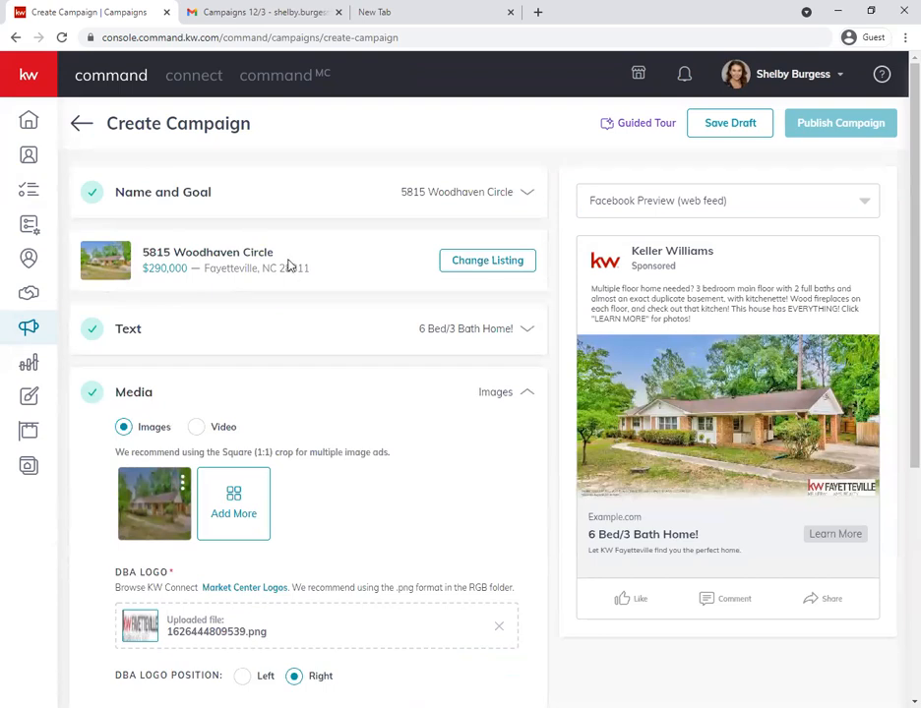
scroll(309, 459, "down", 1)
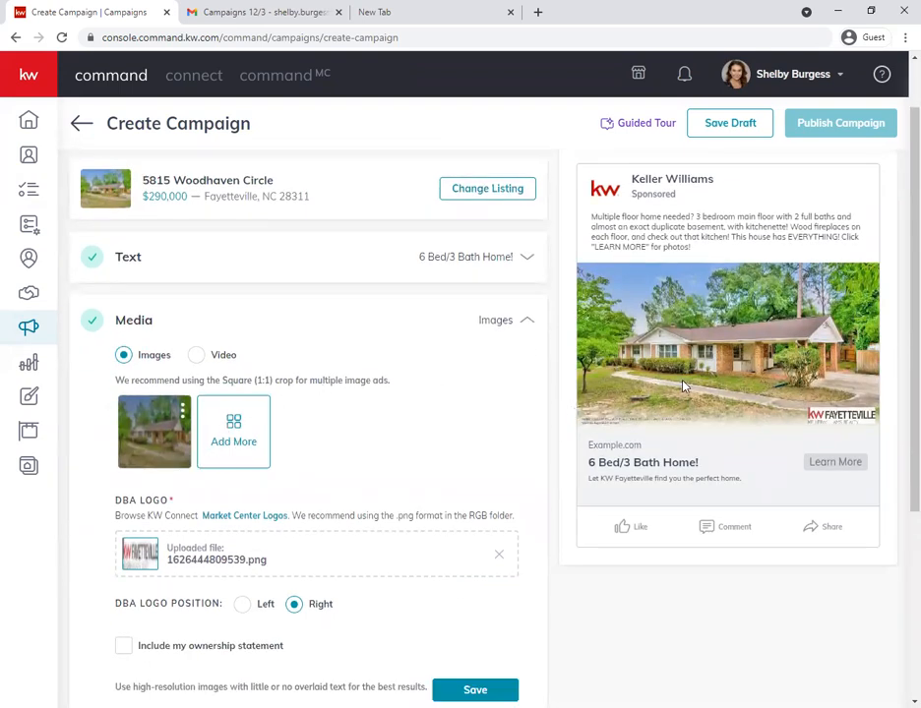
left_click(227, 429)
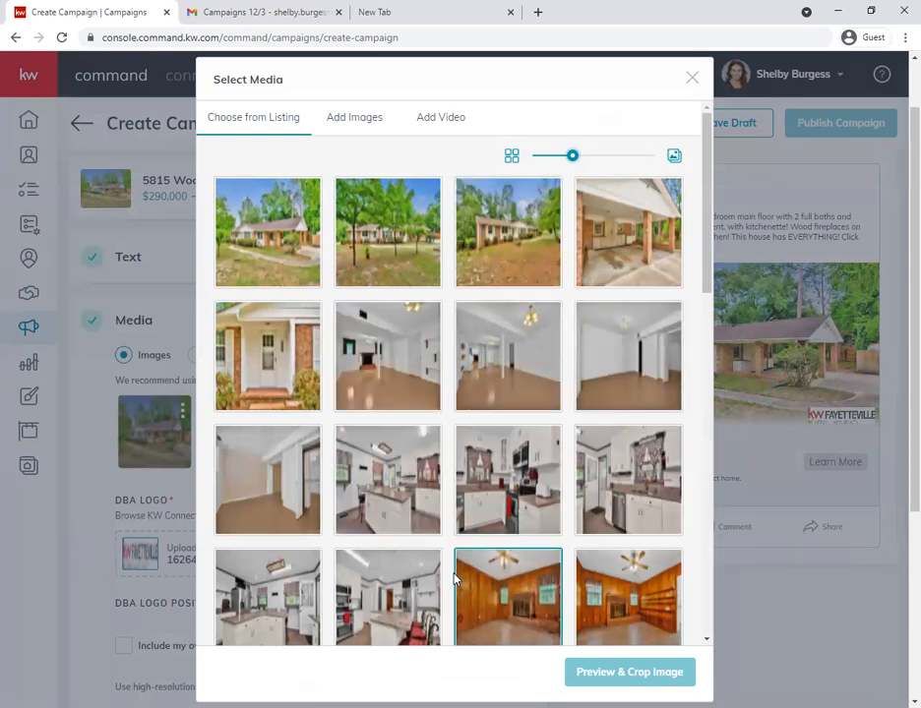
scroll(453, 578, "down", 1)
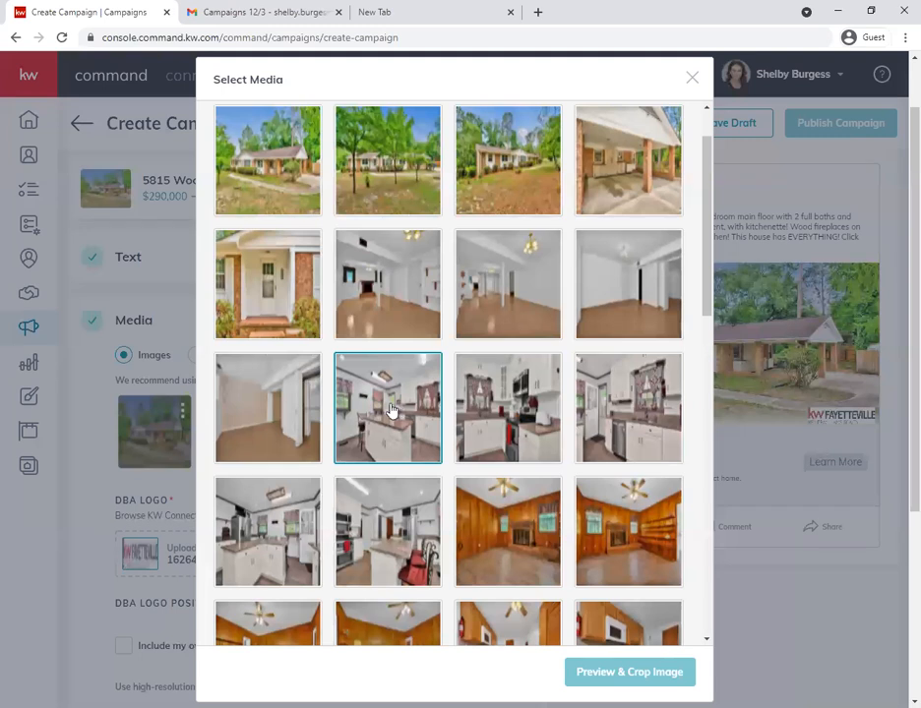
left_click(396, 411)
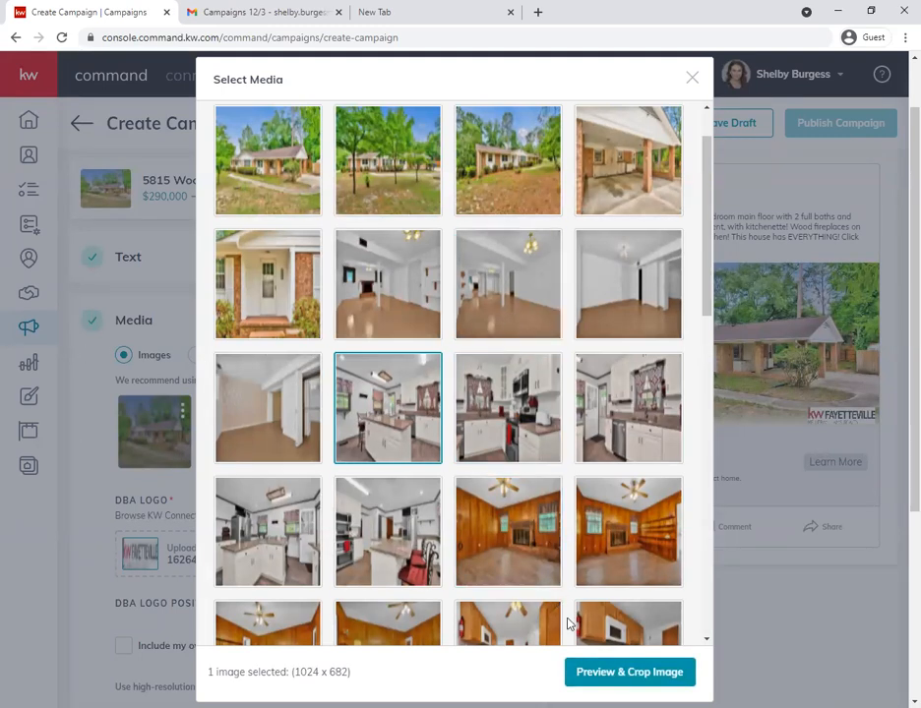
- Zoom the kitchen photo out within the Square (1:1) crop so nearly the whole room fits, and save the image
left_click(629, 673)
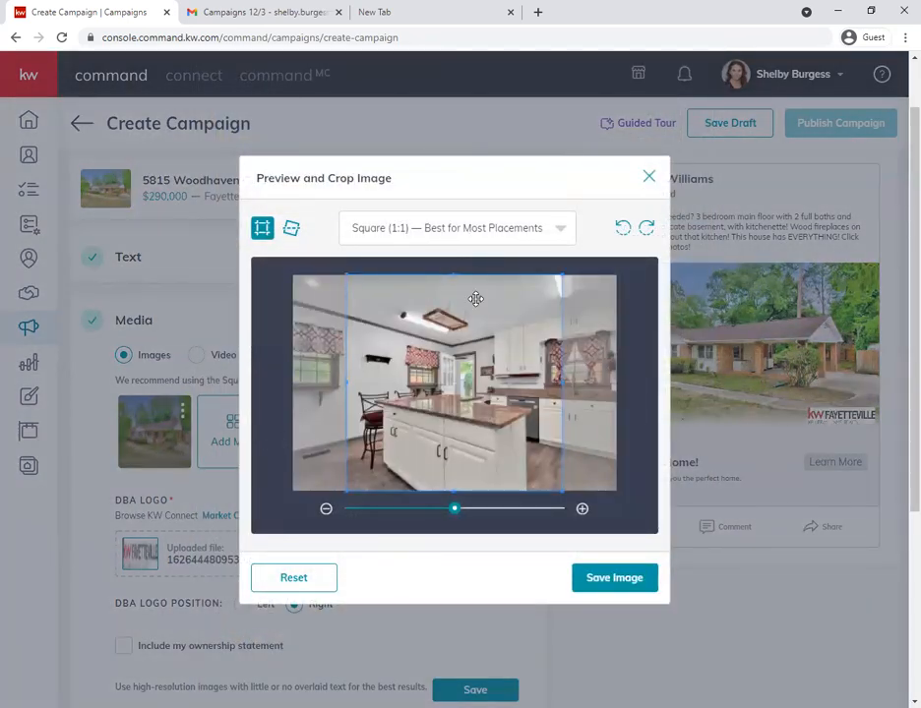
left_click_drag(453, 509, 411, 508)
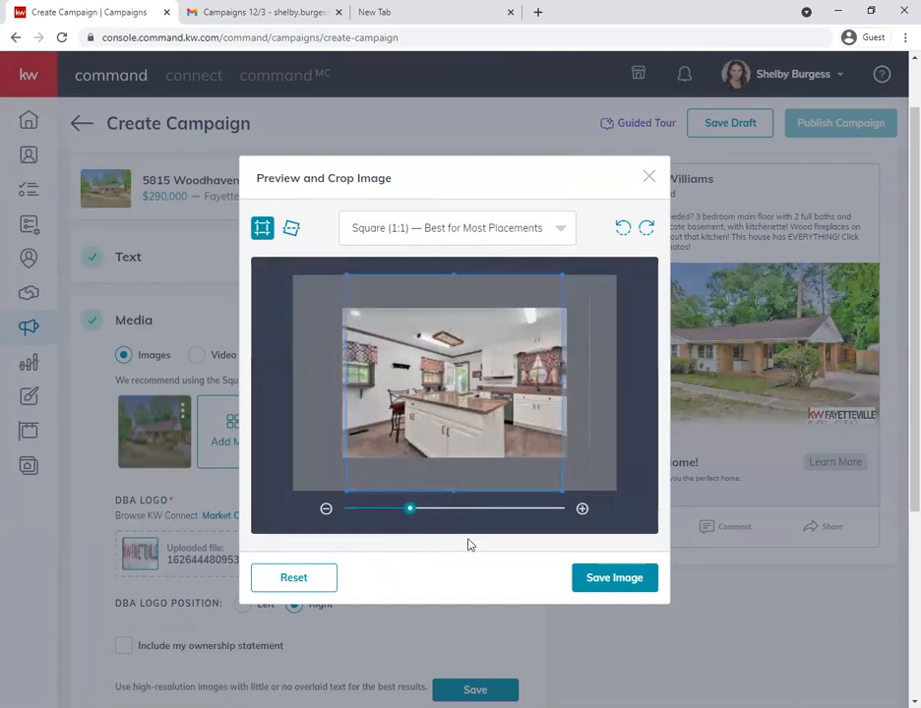
left_click(620, 592)
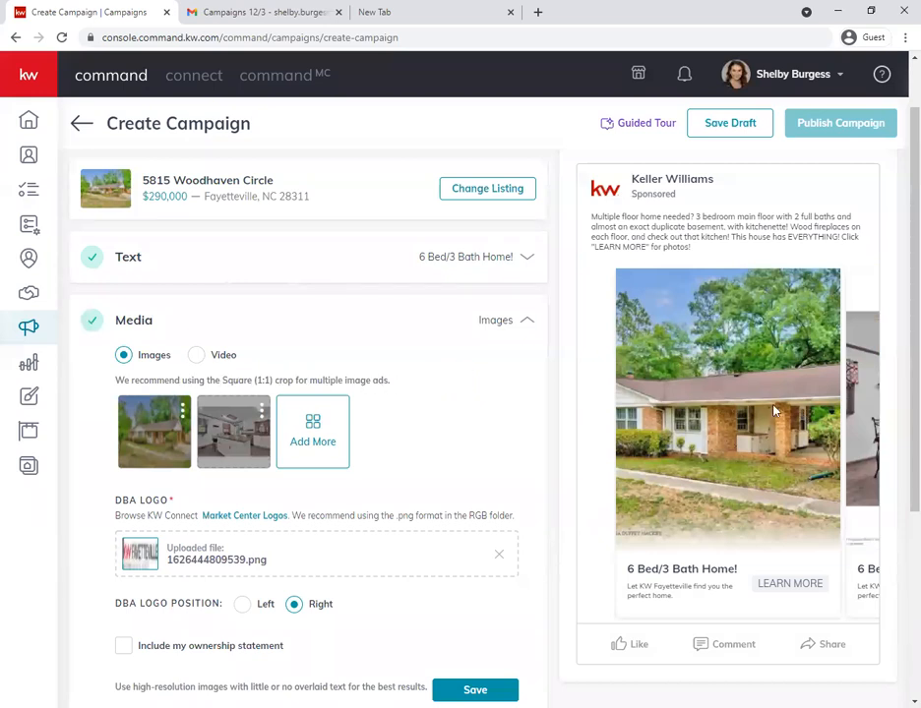
- Check both images in the carousel preview, zoom the house exterior photo out within its Square (1:1) crop and save it
left_click_drag(773, 411, 561, 409)
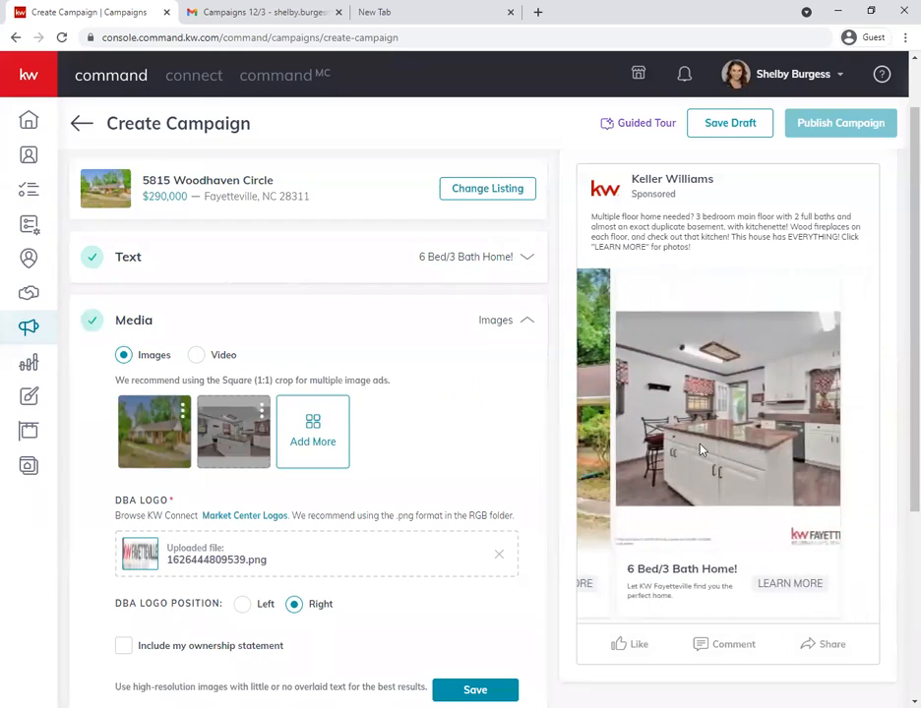
left_click_drag(701, 450, 898, 454)
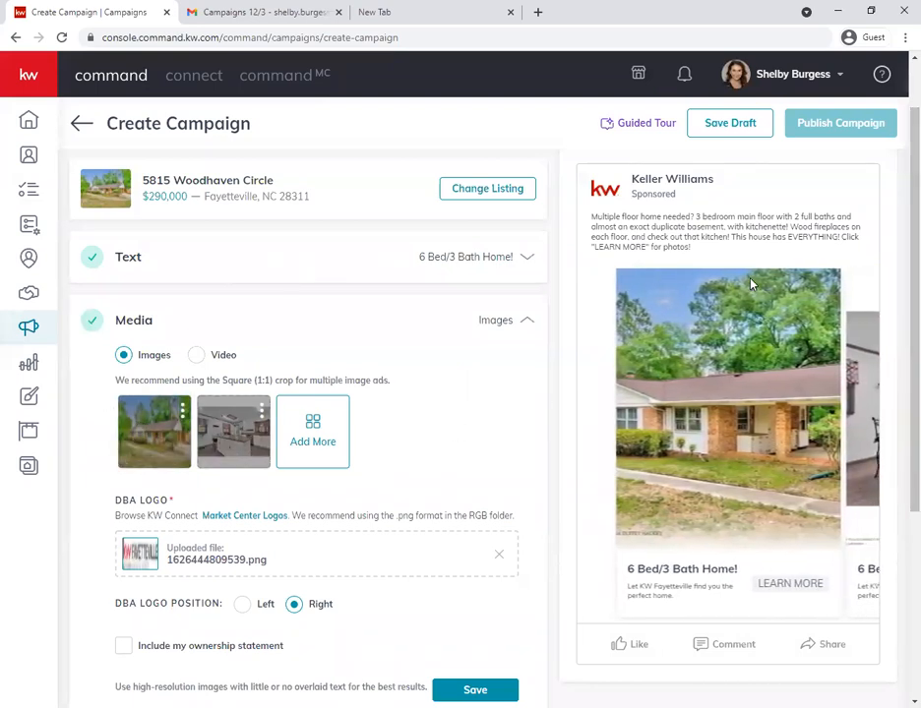
left_click(183, 412)
left_click(136, 458)
left_click_drag(445, 507, 421, 511)
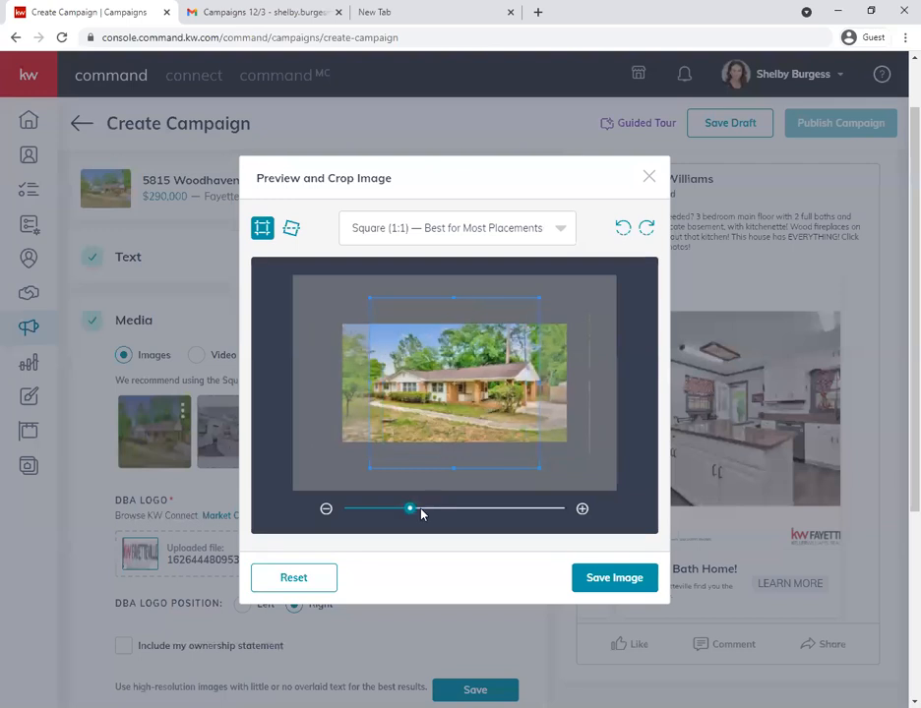
left_click(611, 584)
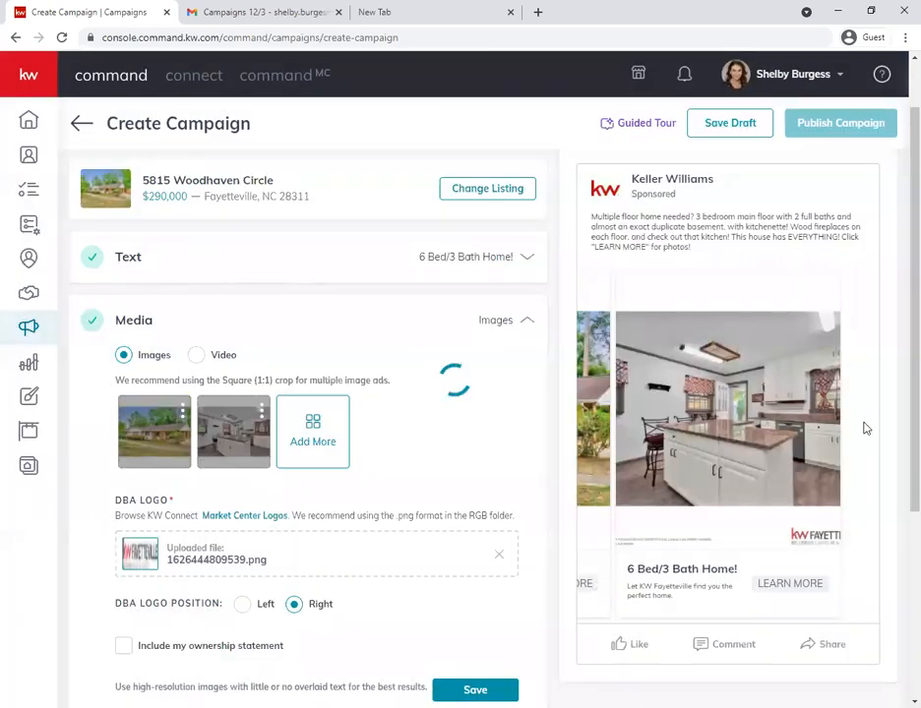
- Browse the ad's carousel preview to compare the house exterior and kitchen images after cropping
left_click_drag(864, 429, 536, 410)
left_click(534, 409)
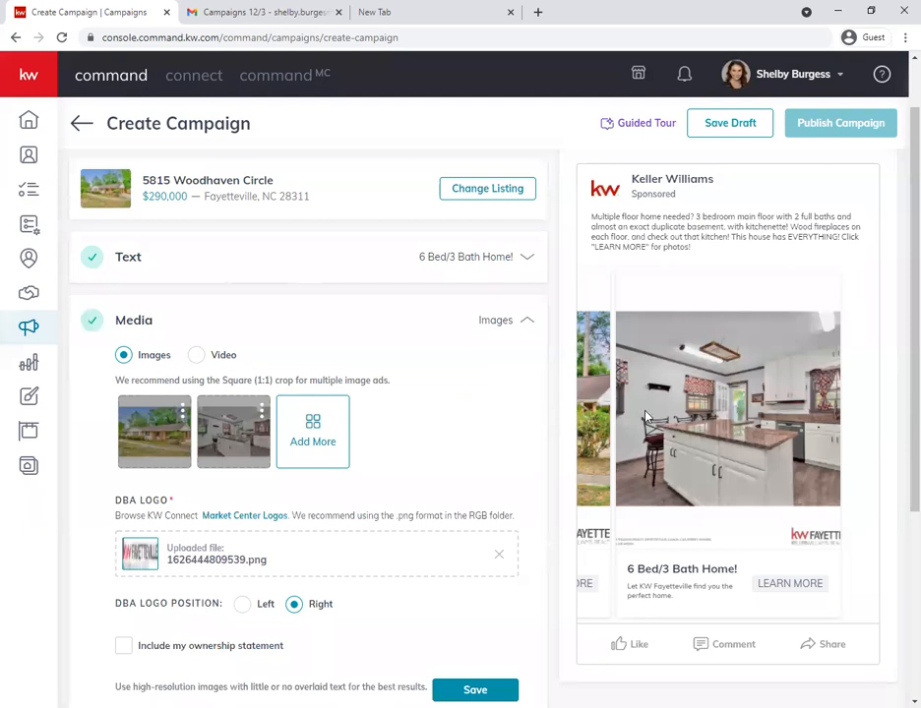
left_click_drag(646, 418, 811, 421)
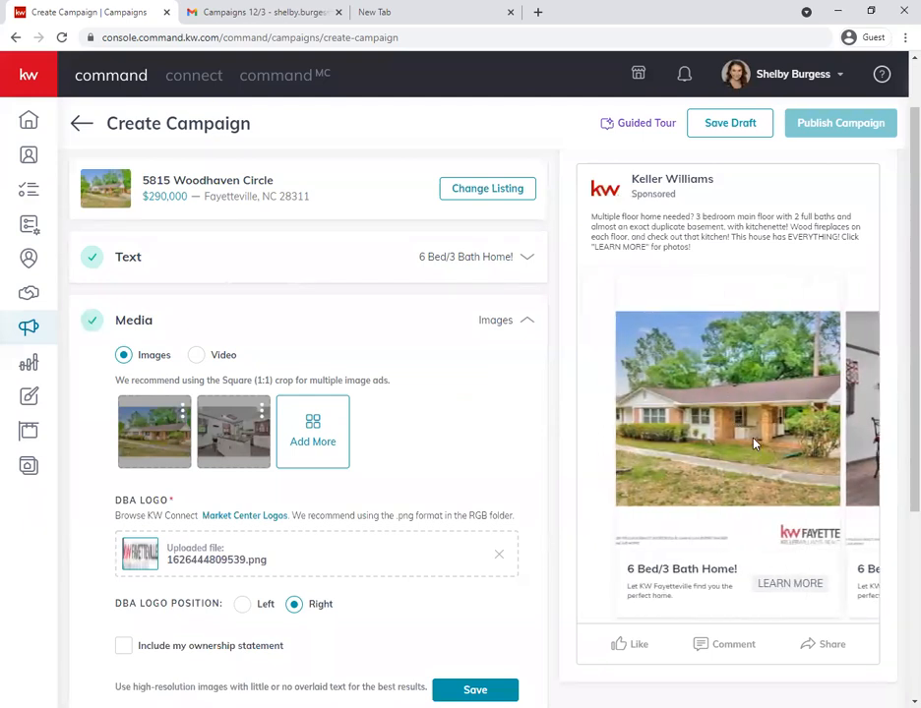
left_click_drag(764, 427, 673, 421)
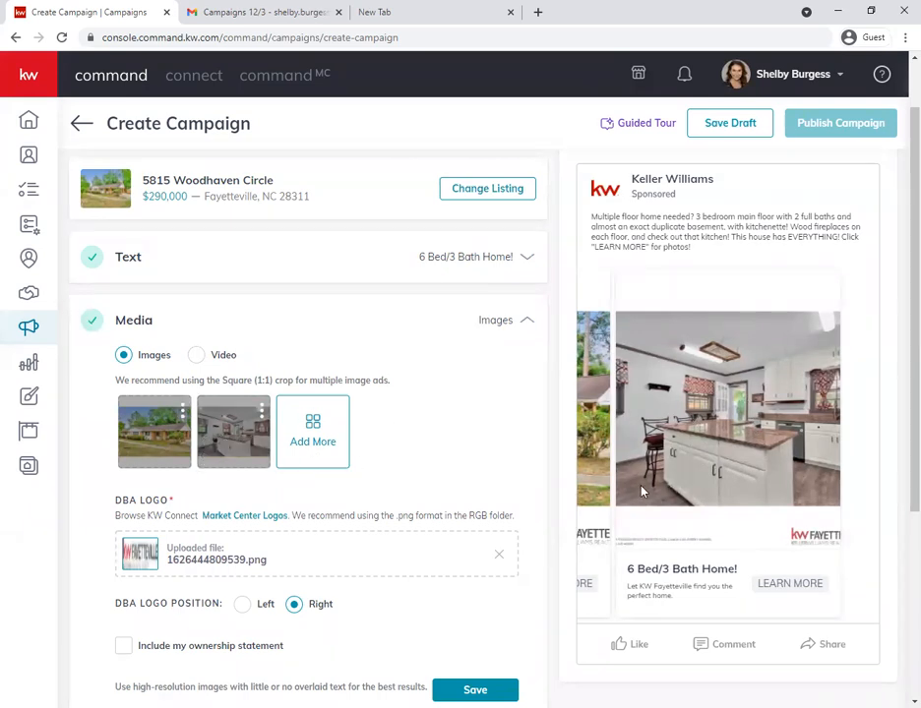
- Add the listing's split white bathroom photo as a third ad image, zoomed out to fit the Square (1:1) crop, and save it
left_click(305, 435)
scroll(457, 448, "down", 5)
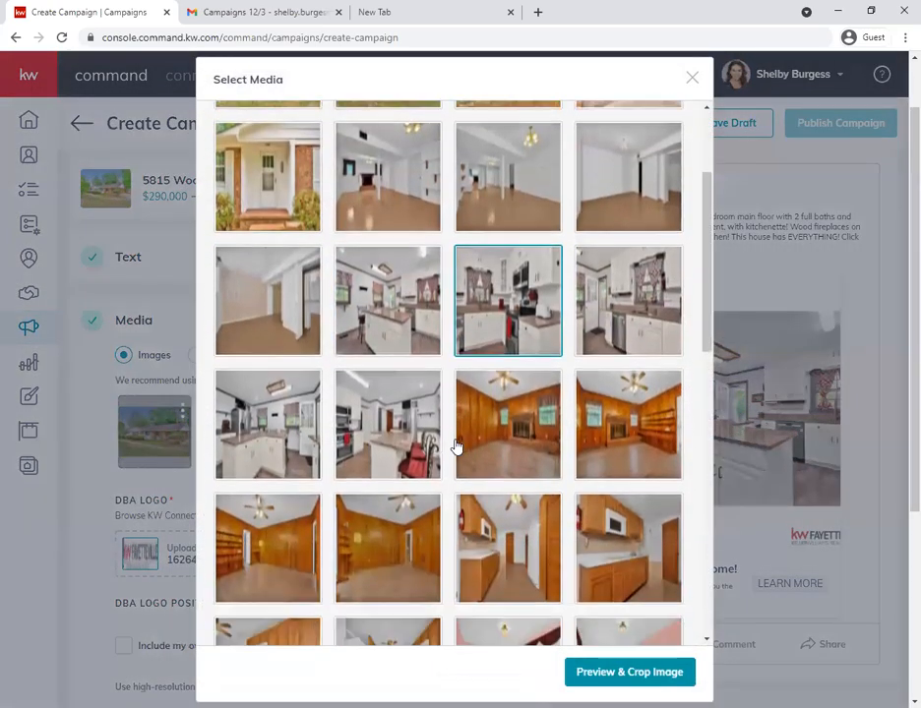
scroll(456, 448, "down", 3)
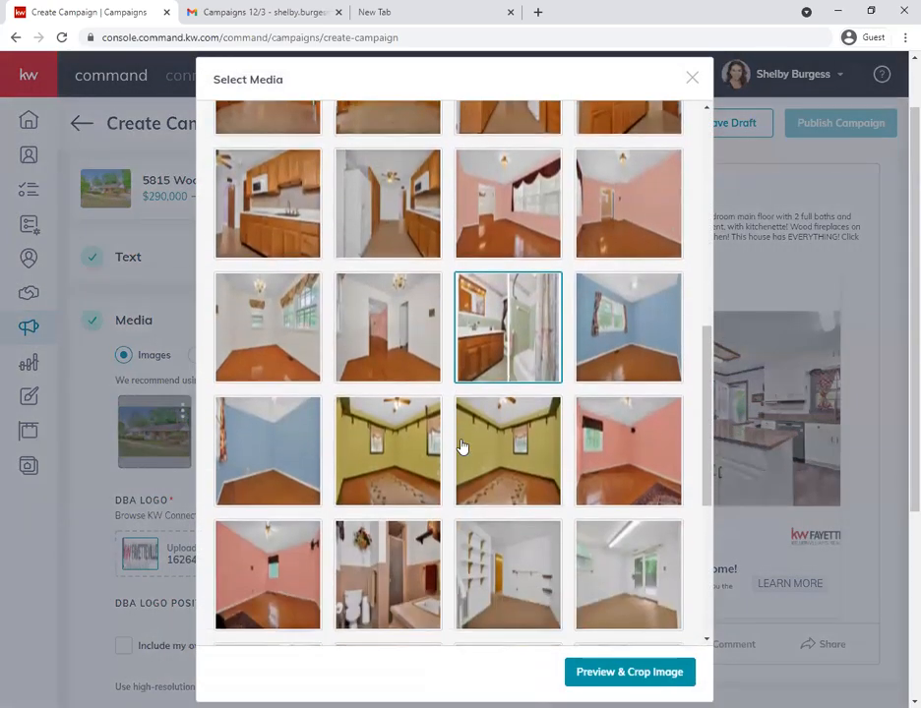
scroll(461, 445, "down", 3)
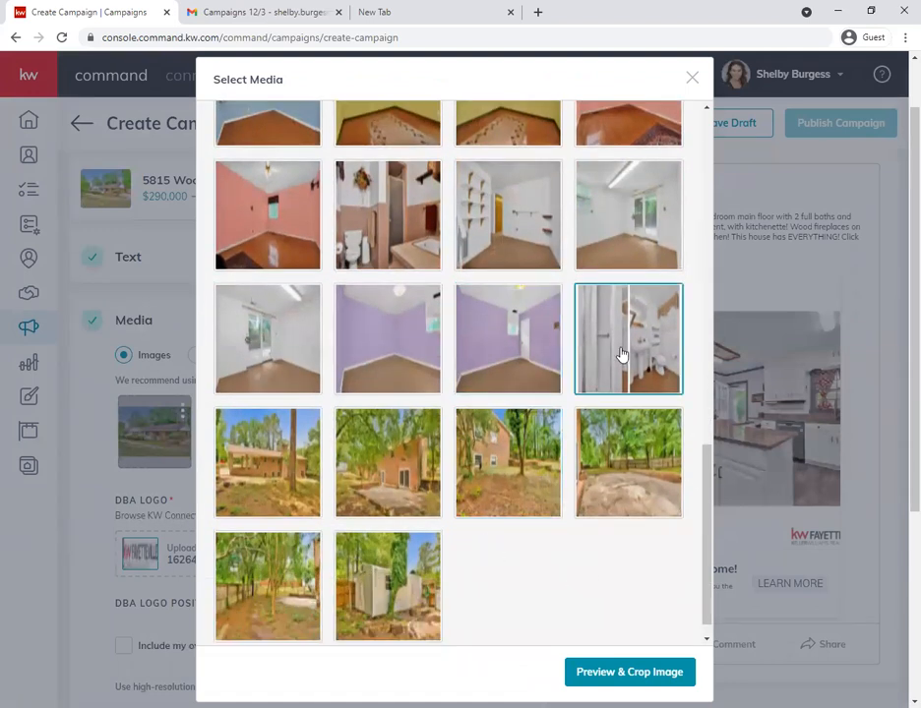
left_click(591, 365)
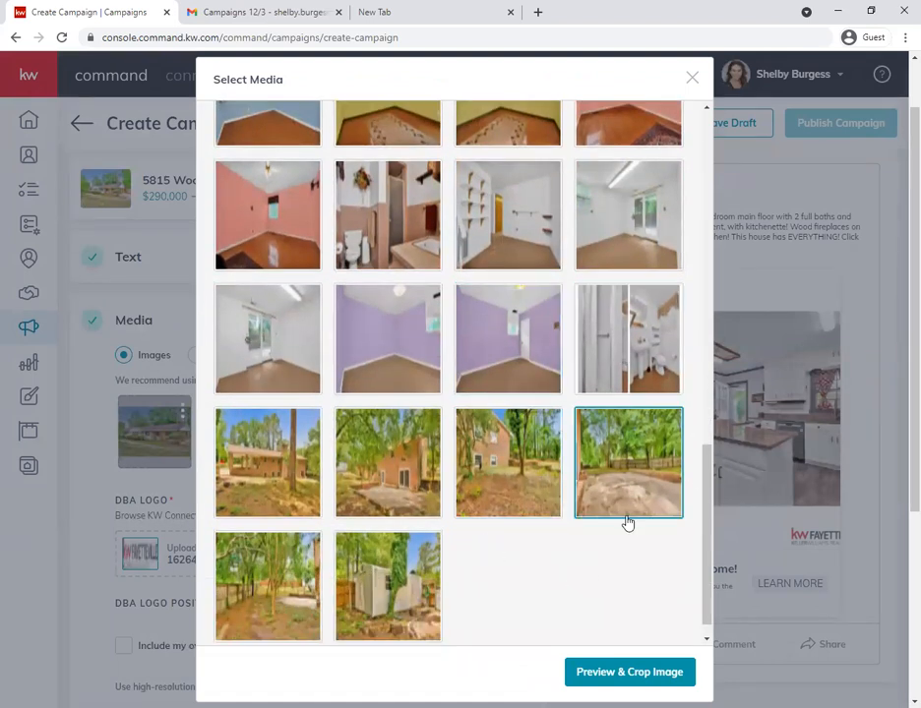
left_click(626, 671)
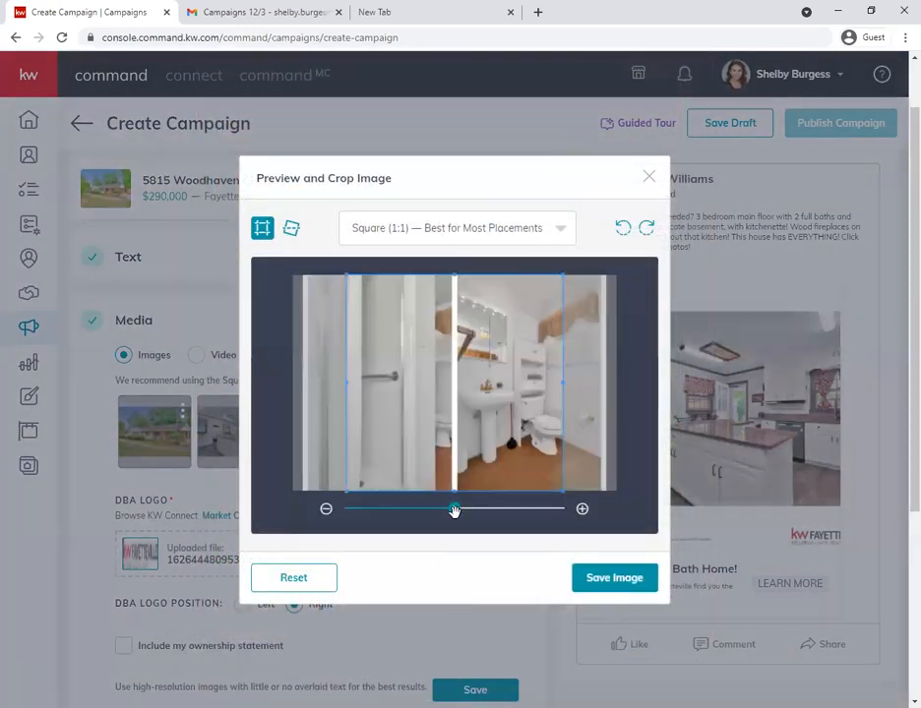
left_click_drag(452, 507, 412, 511)
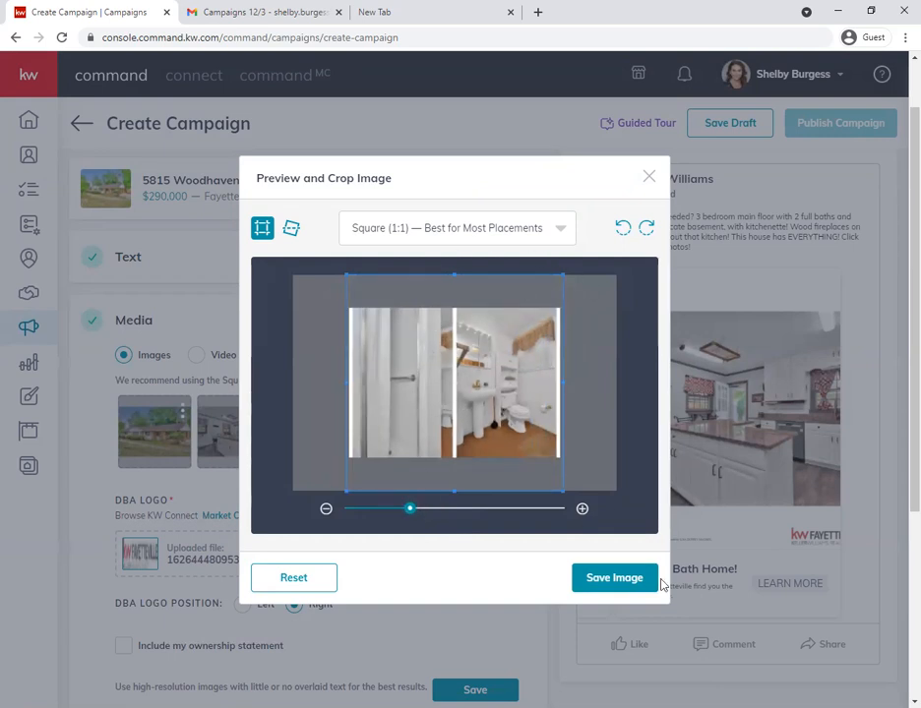
left_click(614, 579)
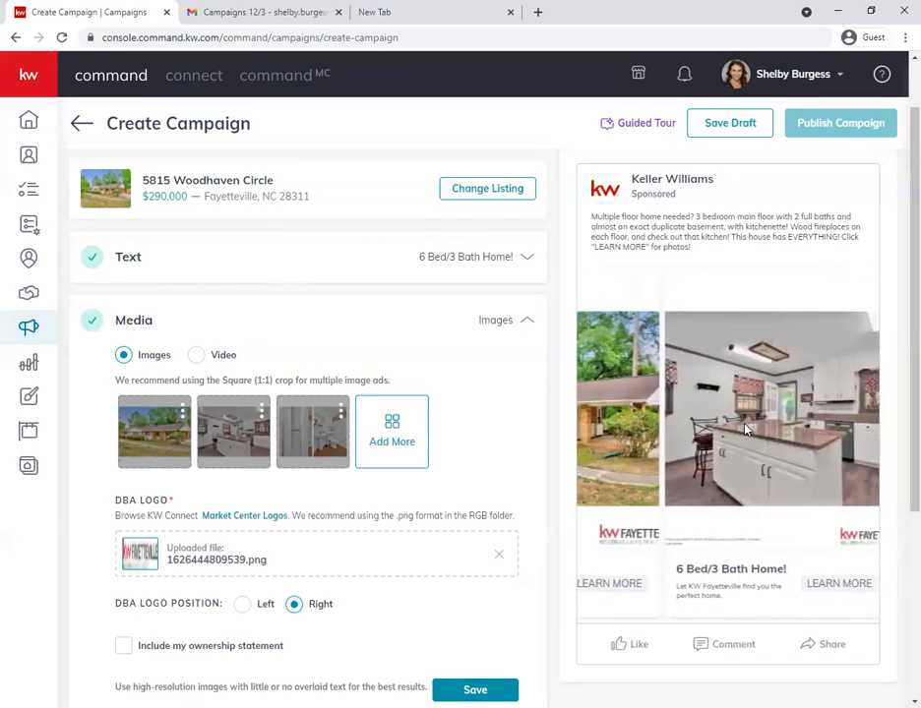
left_click(374, 446)
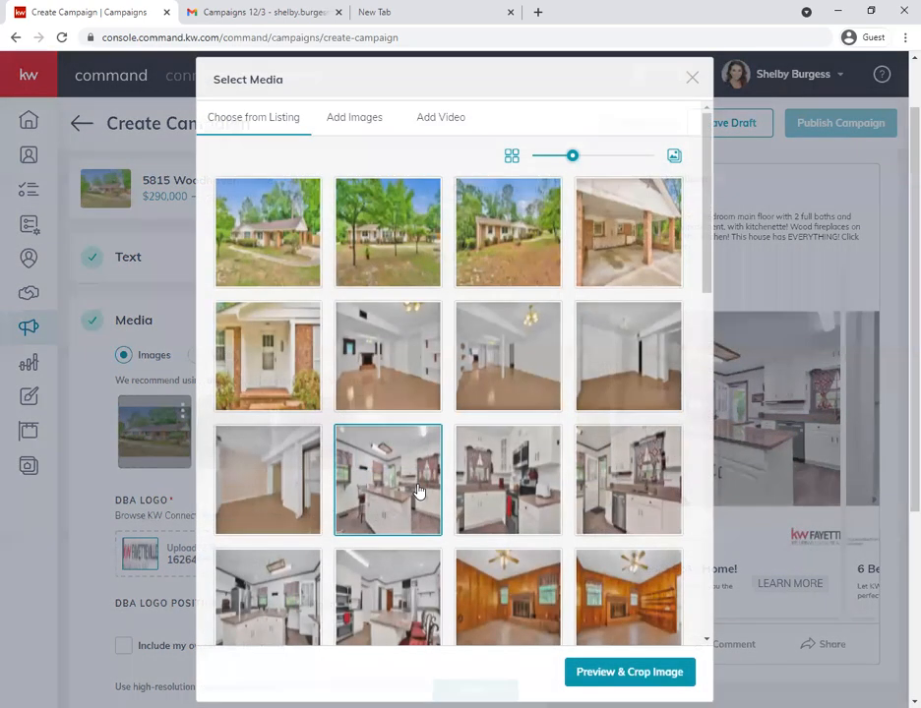
scroll(433, 492, "down", 5)
scroll(403, 555, "down", 3)
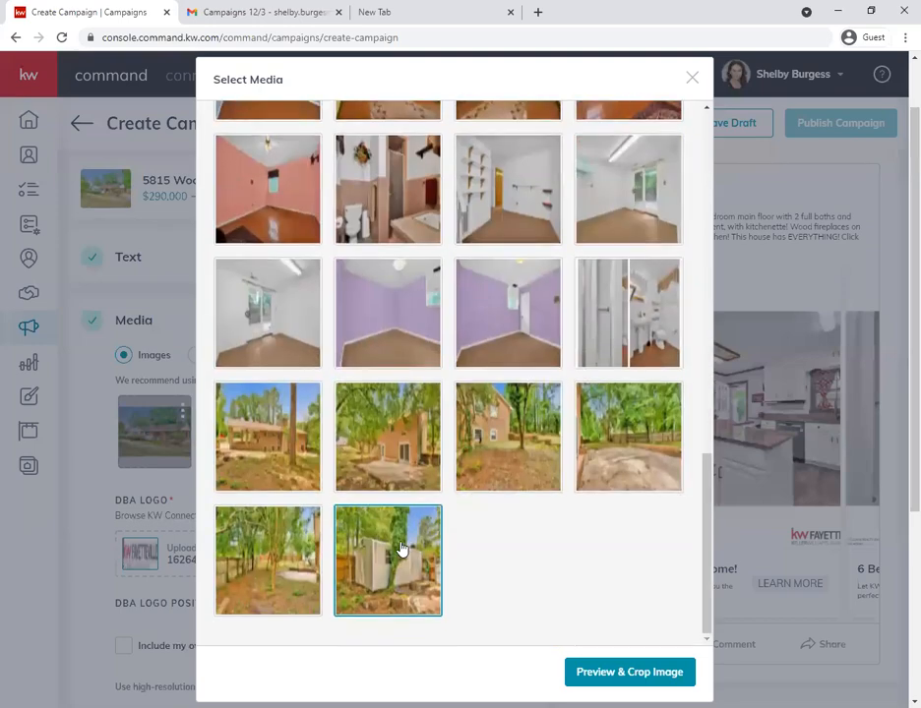
scroll(512, 295, "up", 5)
left_click(691, 78)
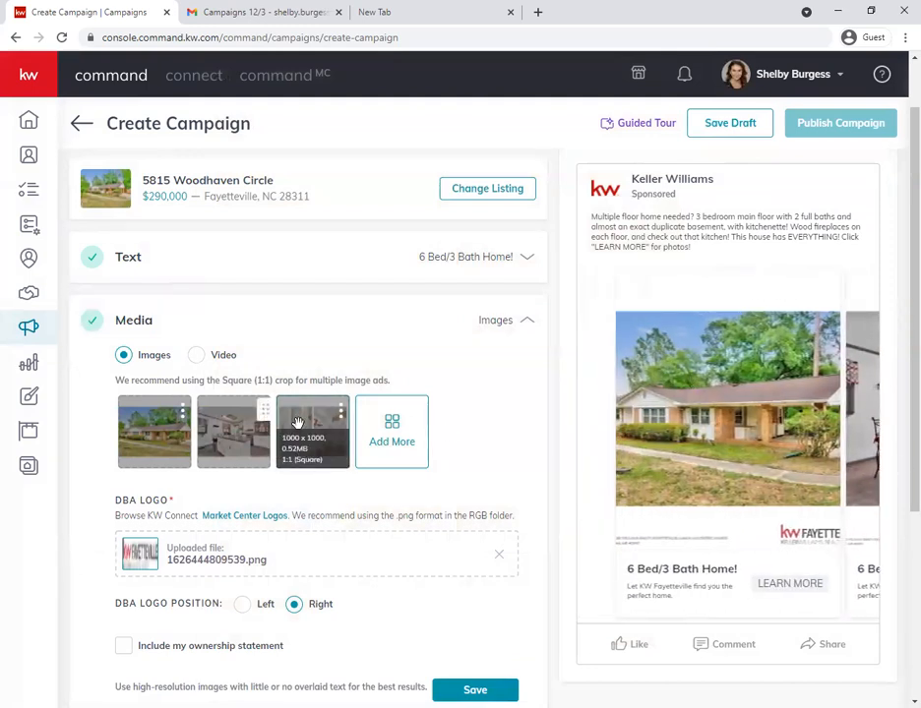
- Try the bathroom photo in second place and the DBA logo on the left, and restore the image order and Right logo position
left_click_drag(317, 427, 231, 431)
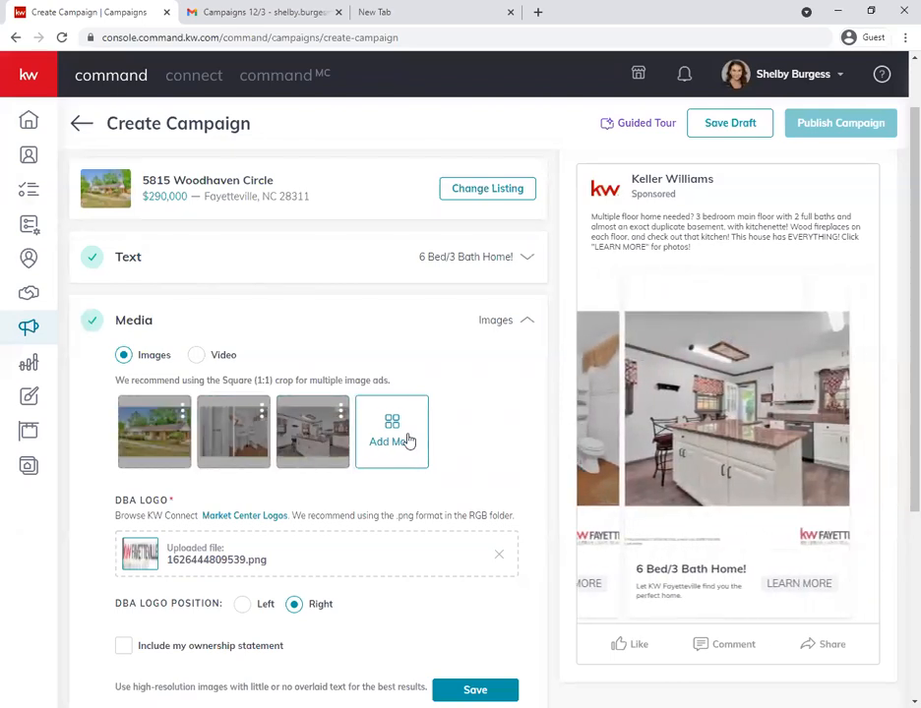
left_click_drag(234, 421, 295, 433)
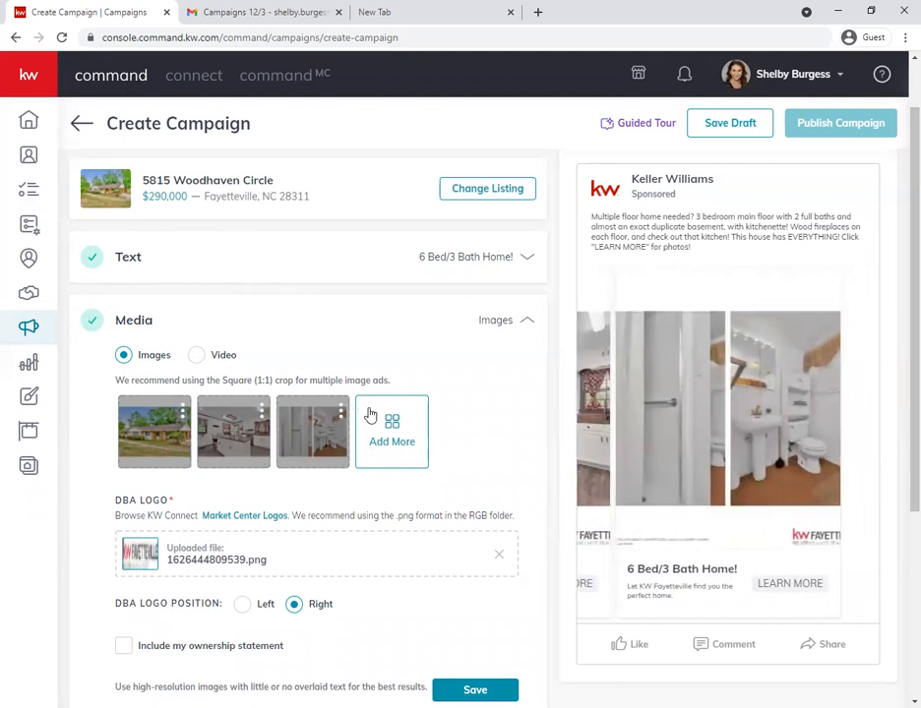
scroll(370, 416, "down", 1)
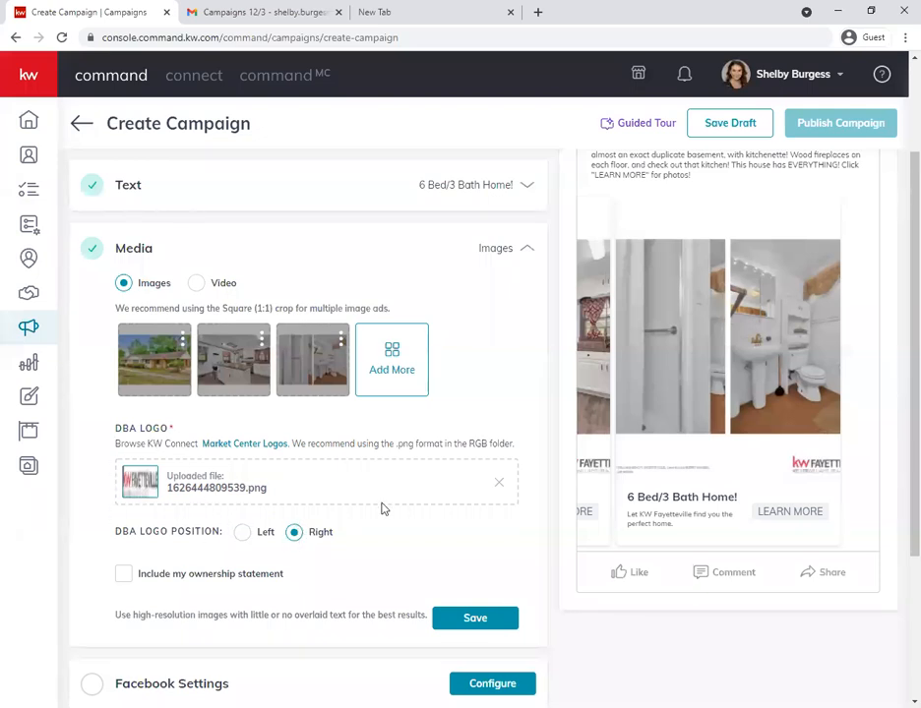
left_click(242, 532)
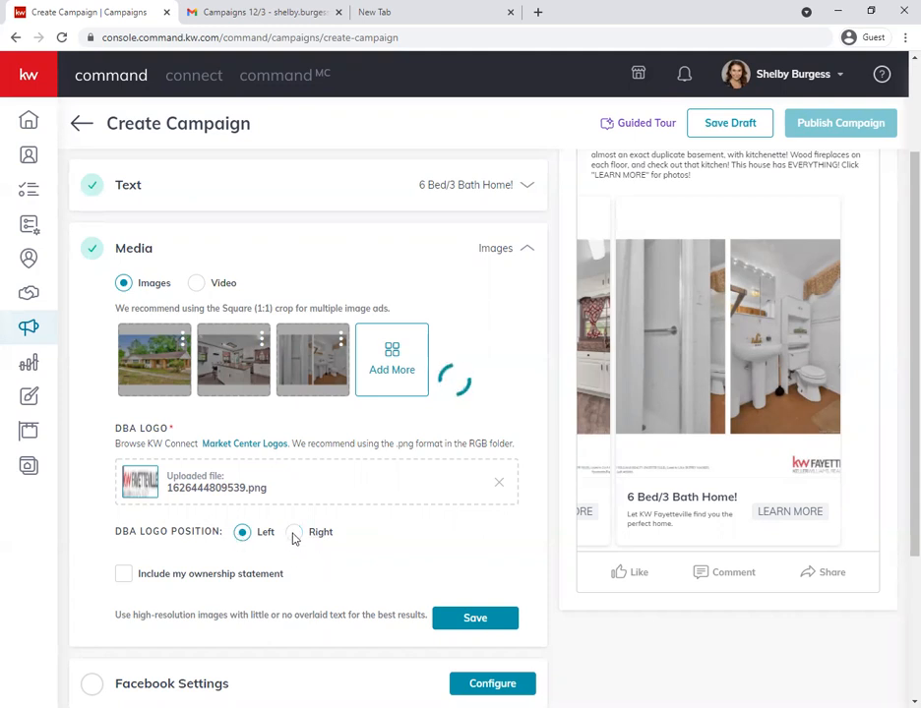
left_click(294, 534)
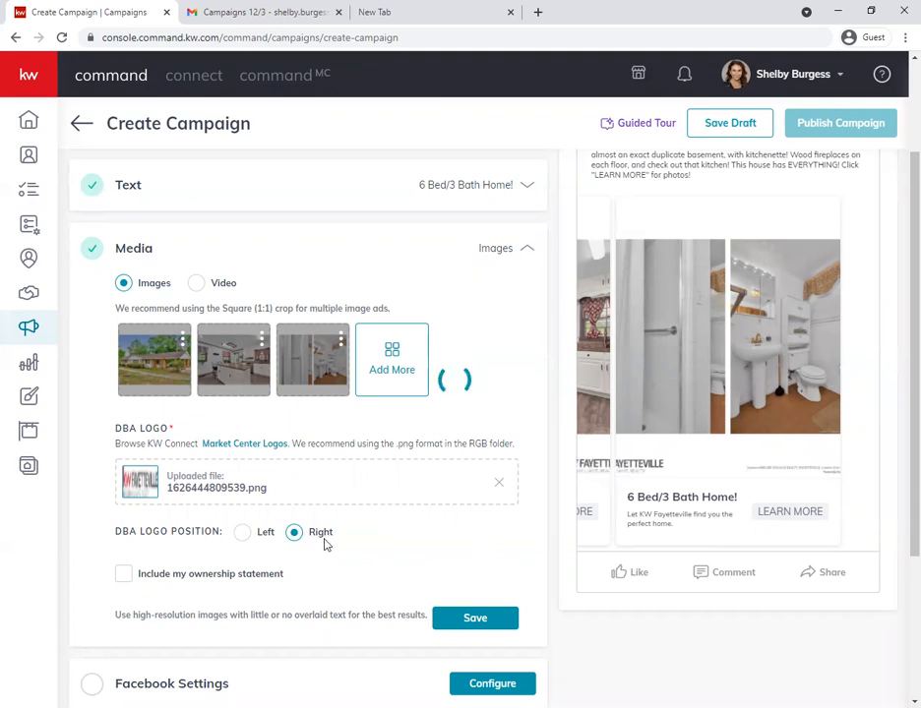
- Include the prefilled ownership statement in the ad's media and save the Media section
scroll(209, 534, "down", 2)
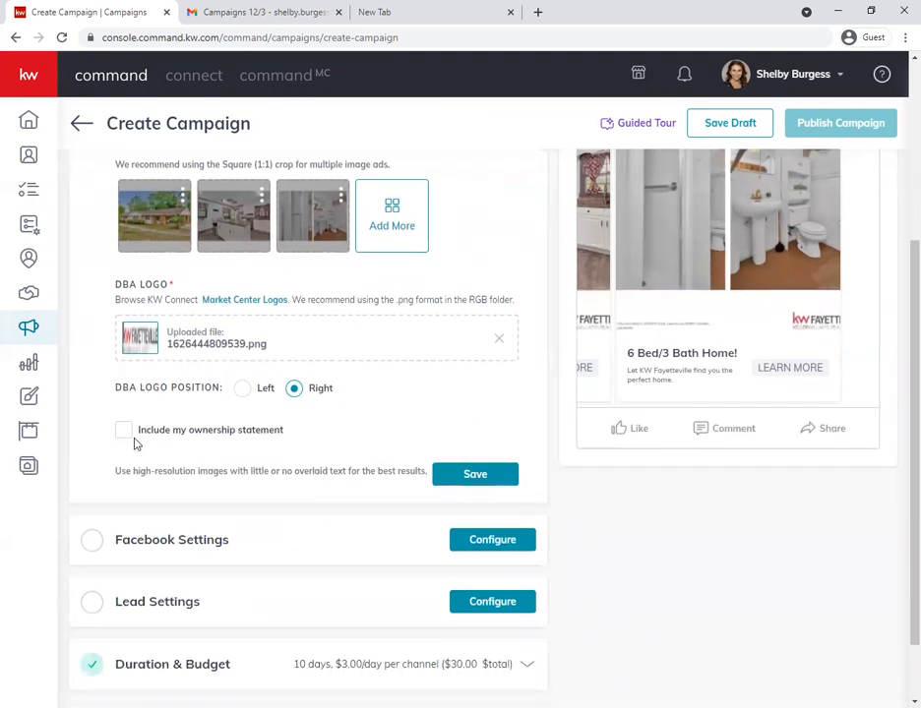
left_click(121, 430)
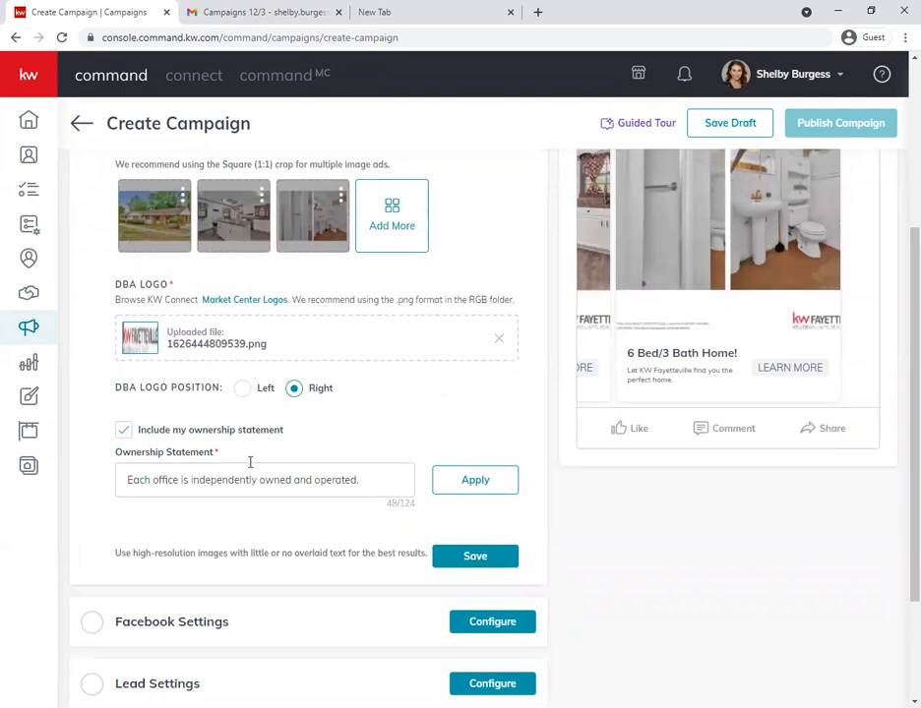
left_click(464, 561)
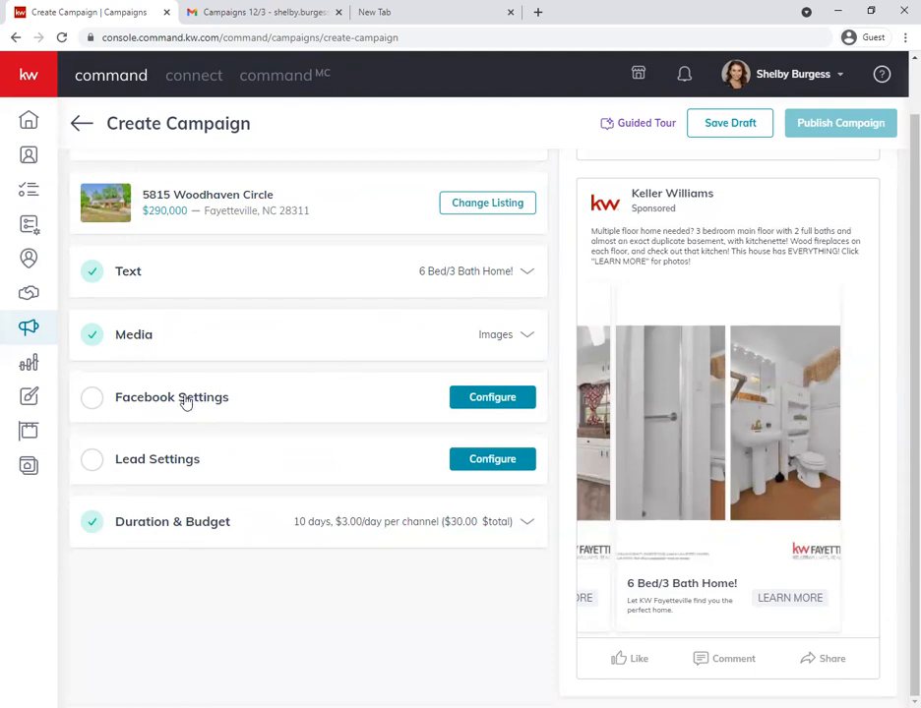
- Configure the Facebook Settings to use the Keller Williams Fayetteville page for the ad
left_click(470, 399)
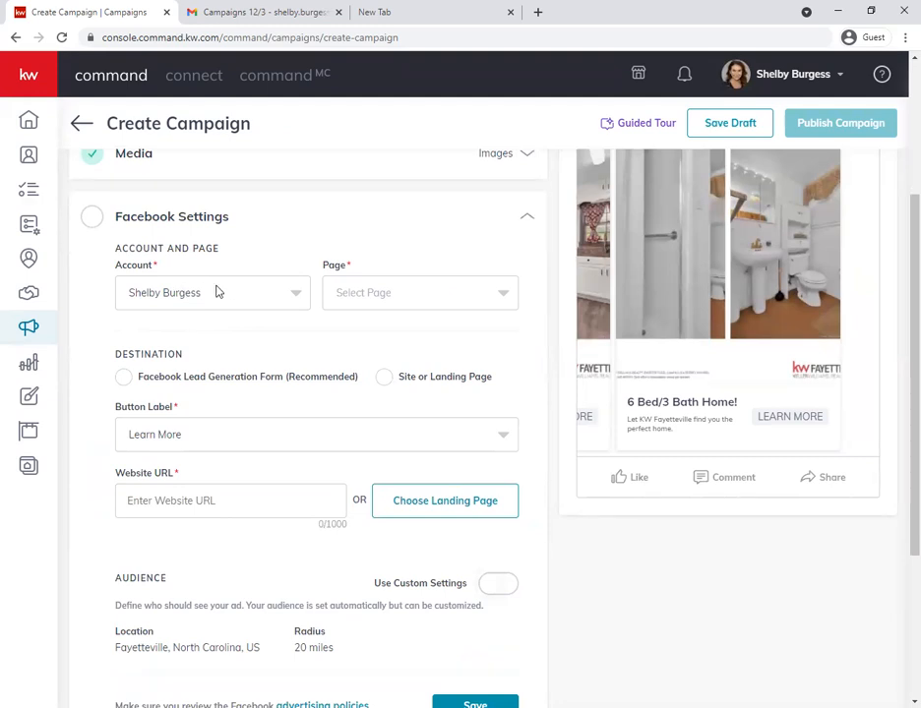
left_click(405, 295)
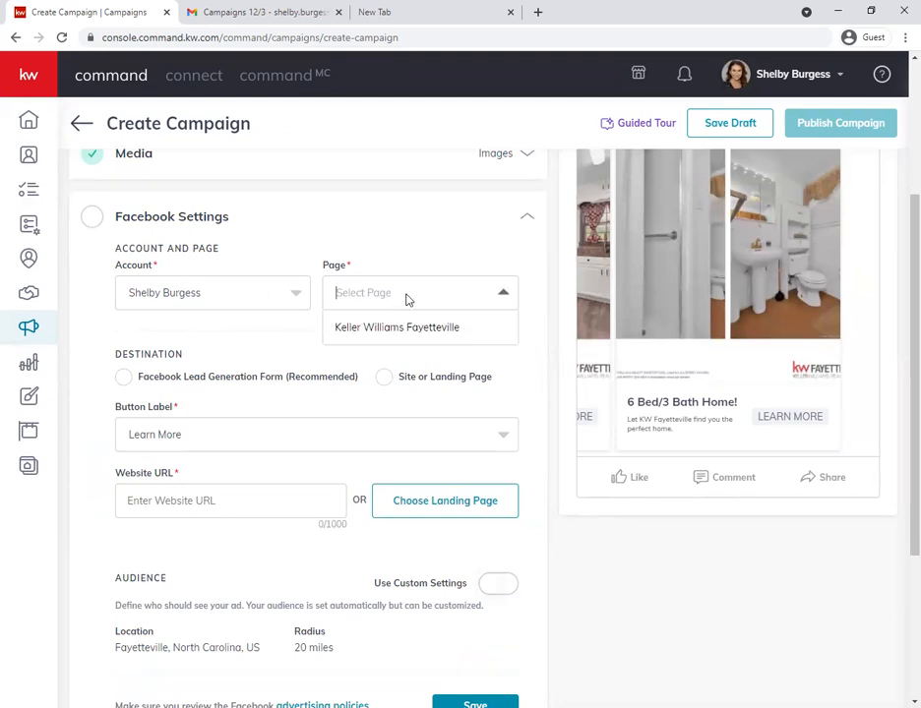
left_click(368, 334)
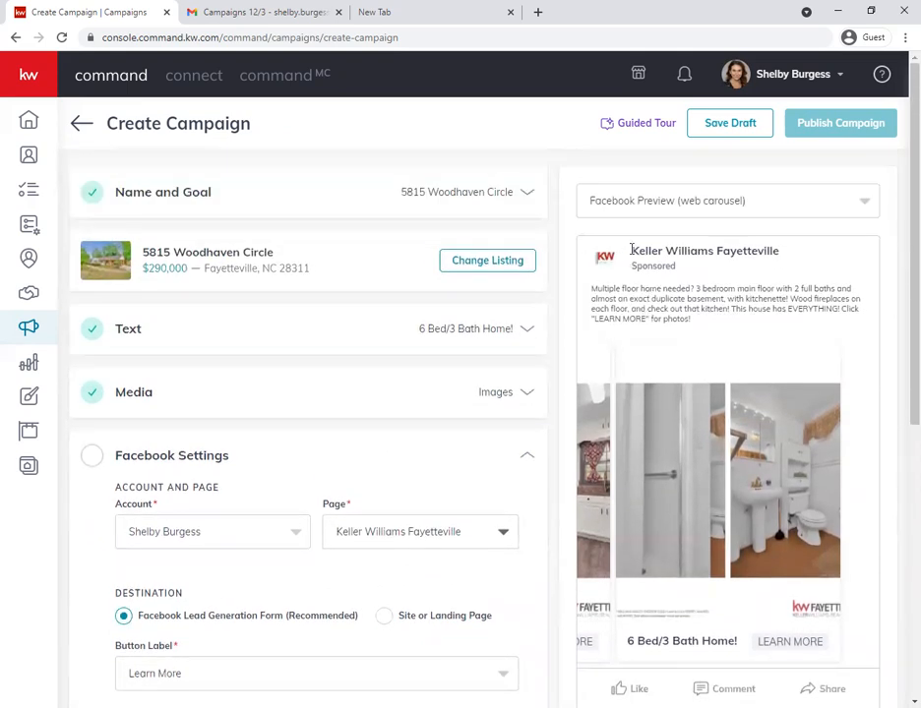
- Try the Site or Landing Page destination, return to Facebook Lead Generation Form, and check the button label options, keeping Learn More
scroll(411, 445, "down", 3)
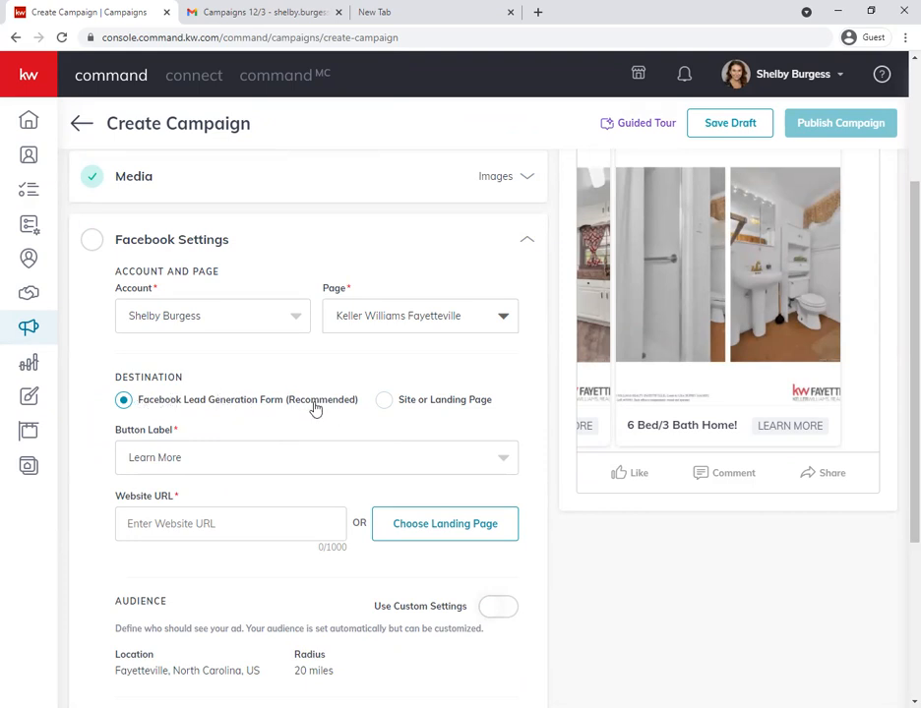
scroll(827, 519, "up", 1)
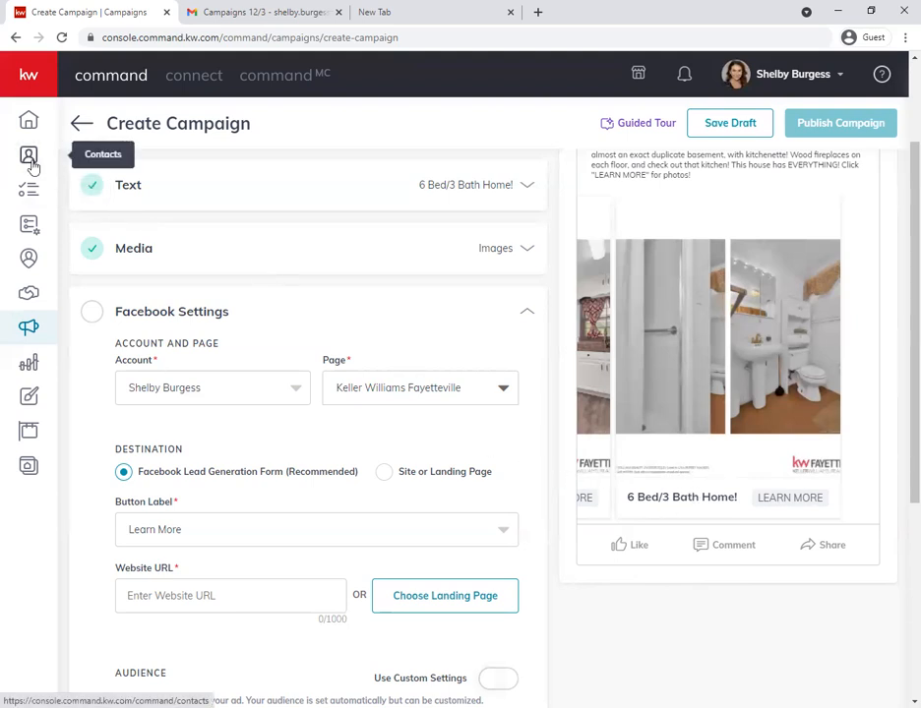
left_click(383, 473)
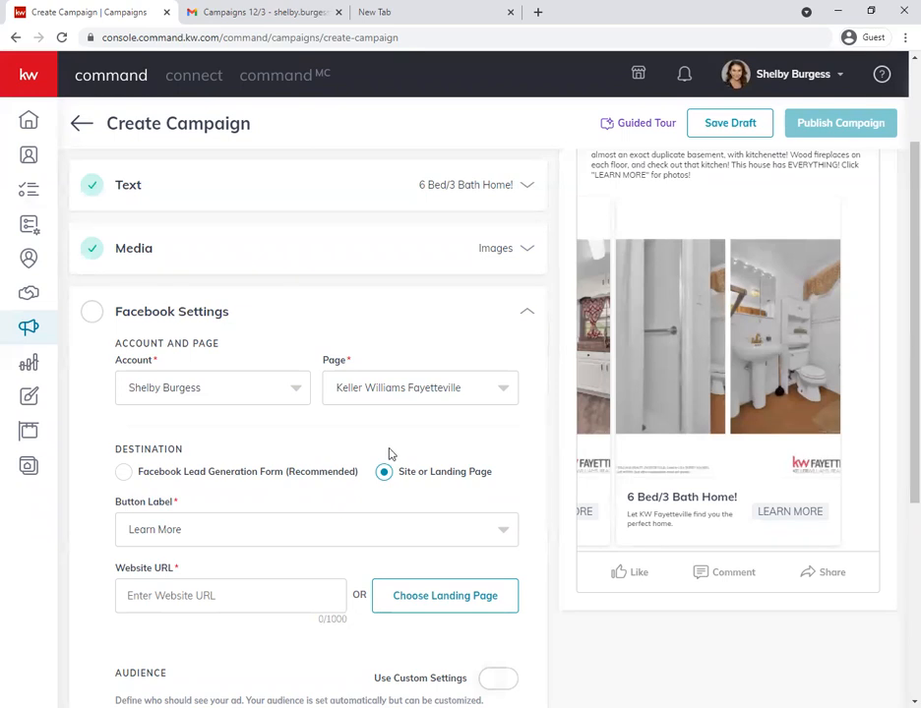
left_click(124, 474)
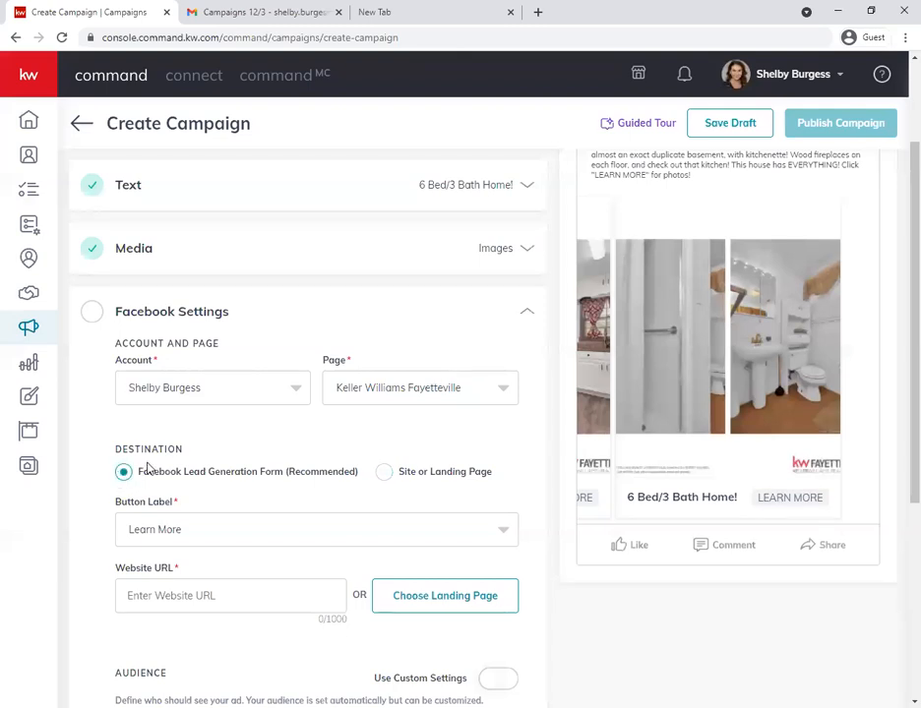
scroll(177, 468, "down", 1)
left_click(216, 462)
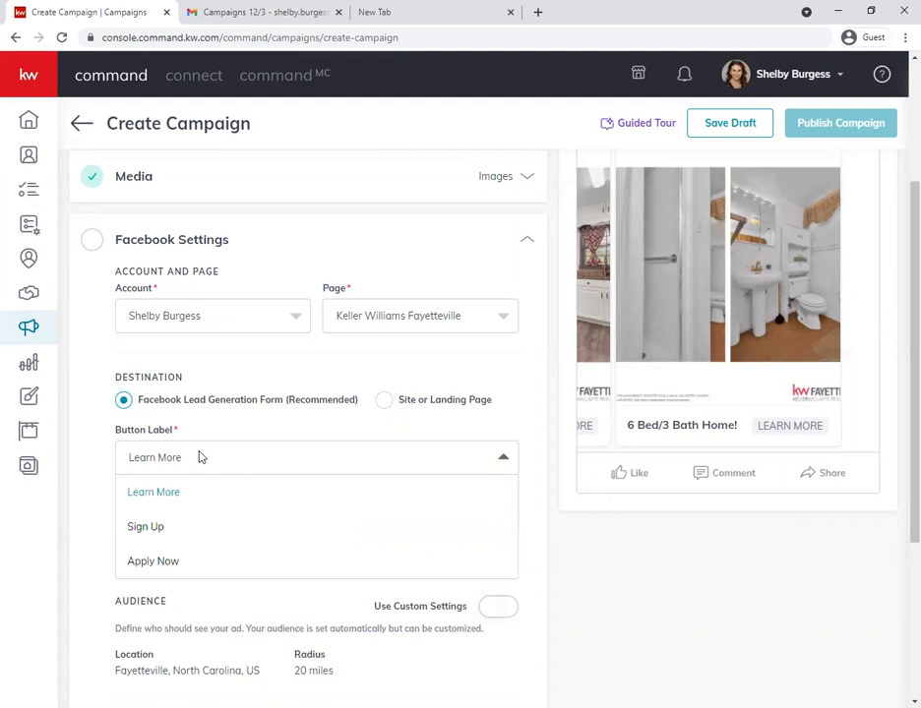
left_click(218, 461)
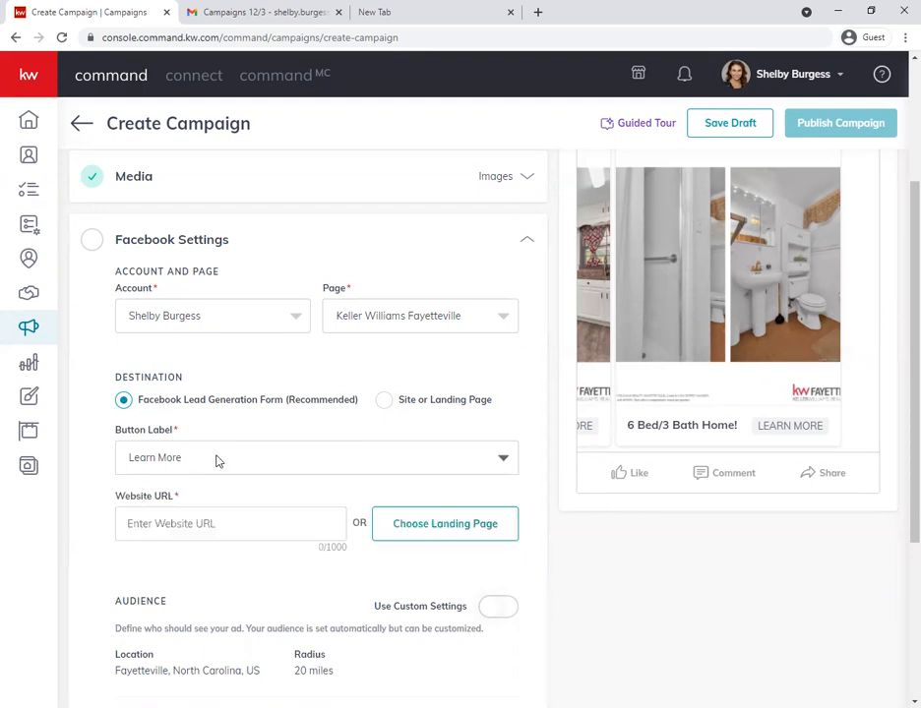
- Set the ad's Website URL to the listing's own landing page, chosen from the saved landing pages
scroll(207, 502, "down", 2)
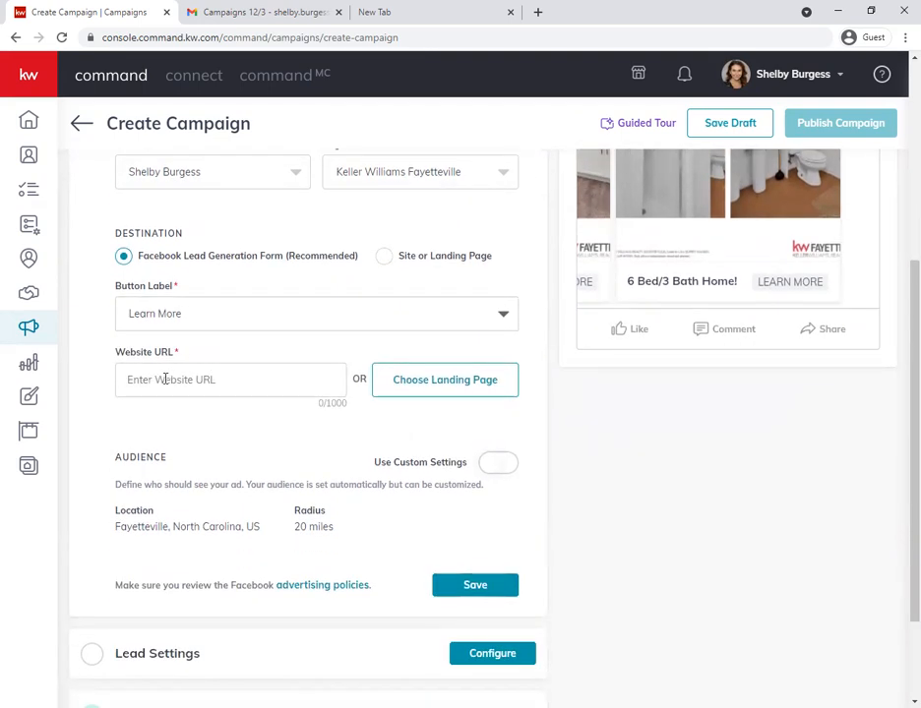
left_click(165, 379)
type("https://")
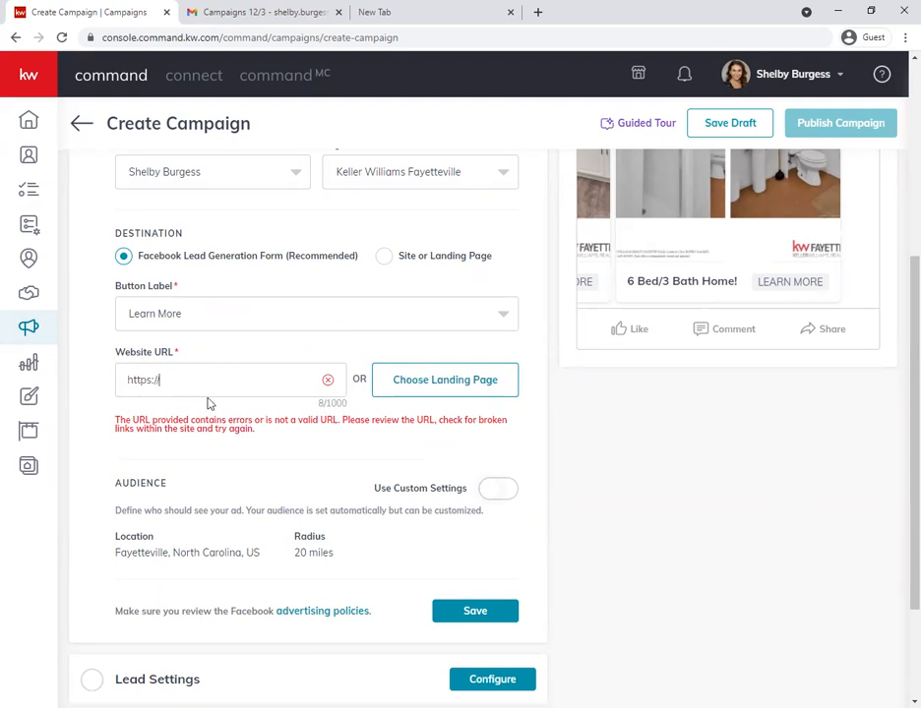
left_click(426, 387)
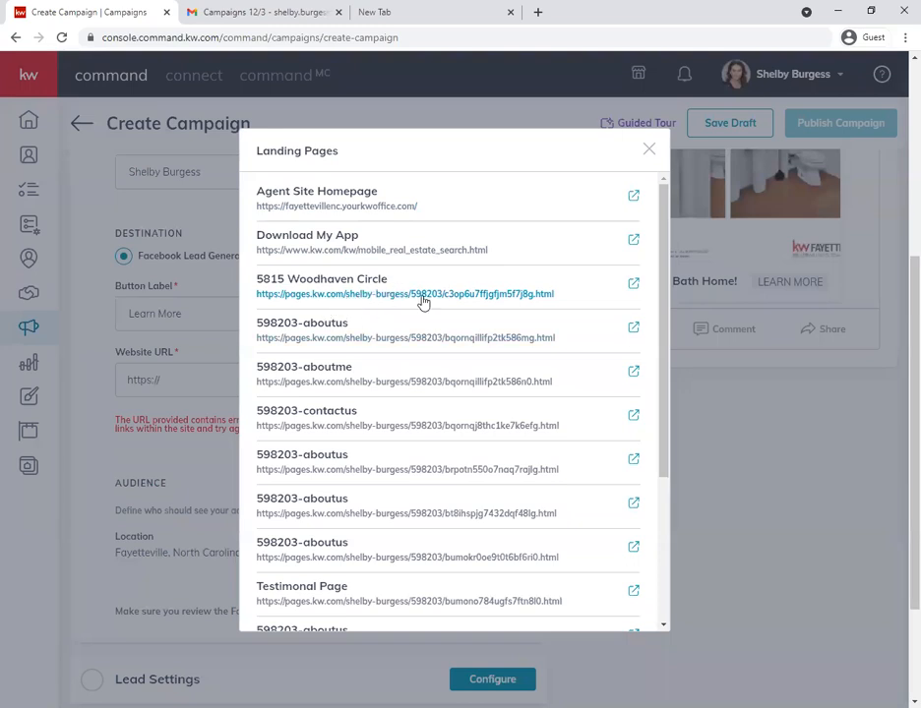
left_click(360, 295)
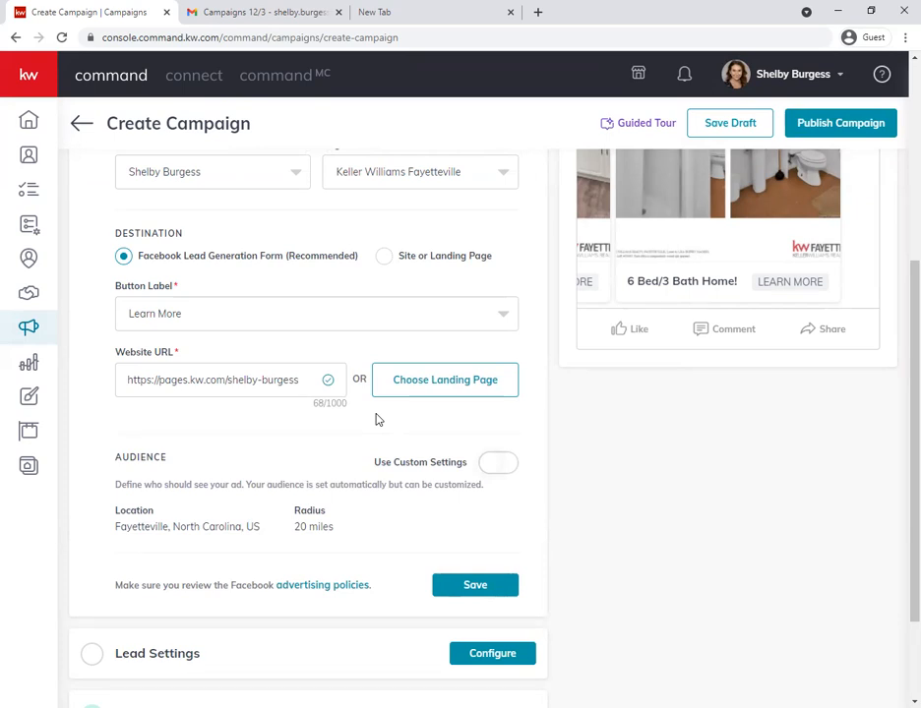
scroll(344, 413, "down", 2)
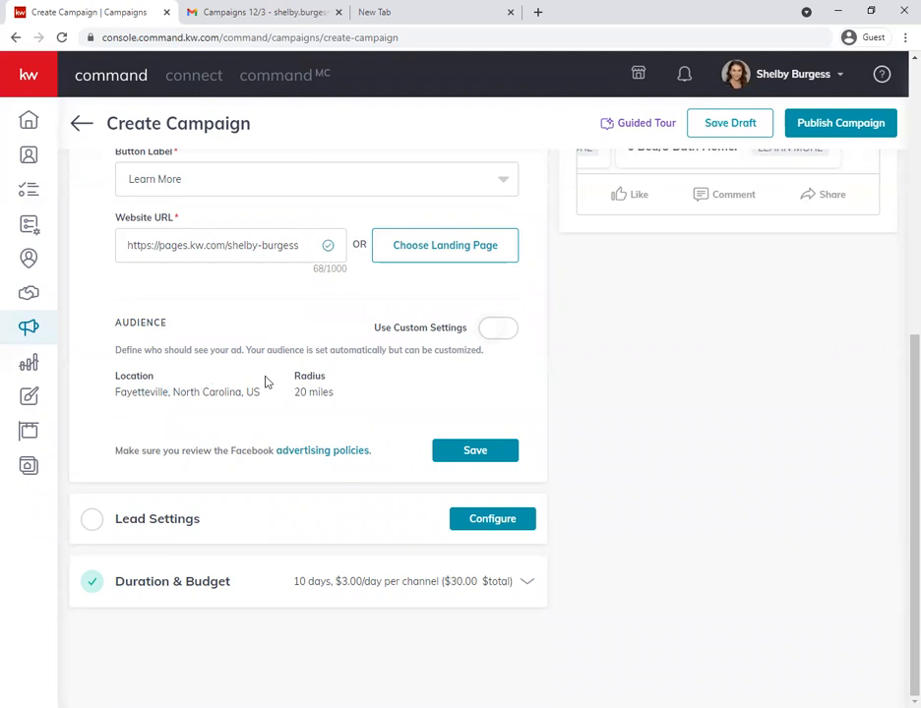
- Enable custom settings for the ad's audience in Facebook Settings
scroll(138, 441, "up", 5)
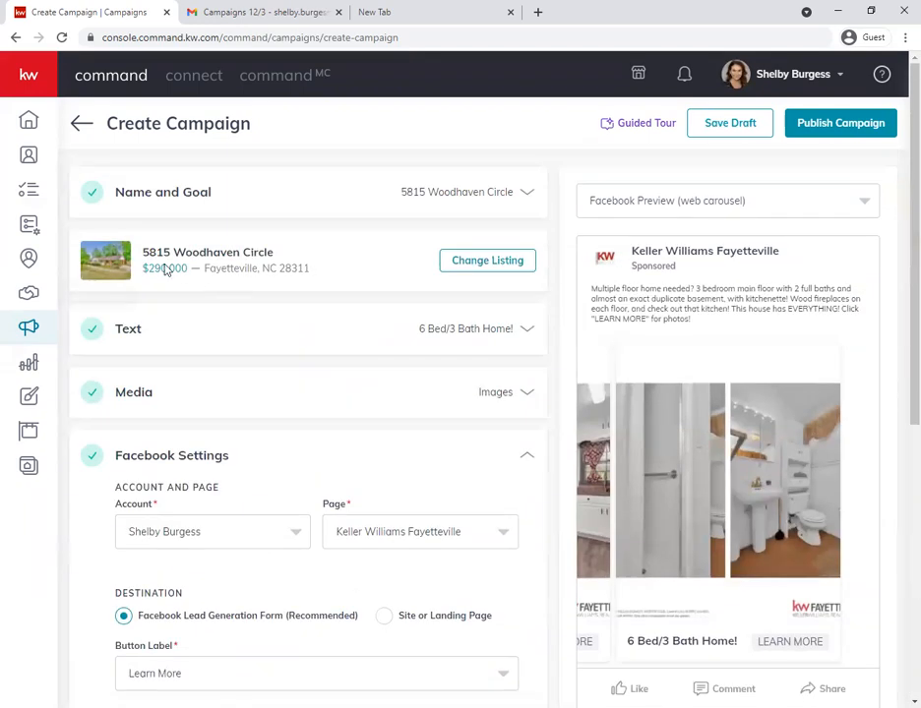
scroll(224, 286, "down", 5)
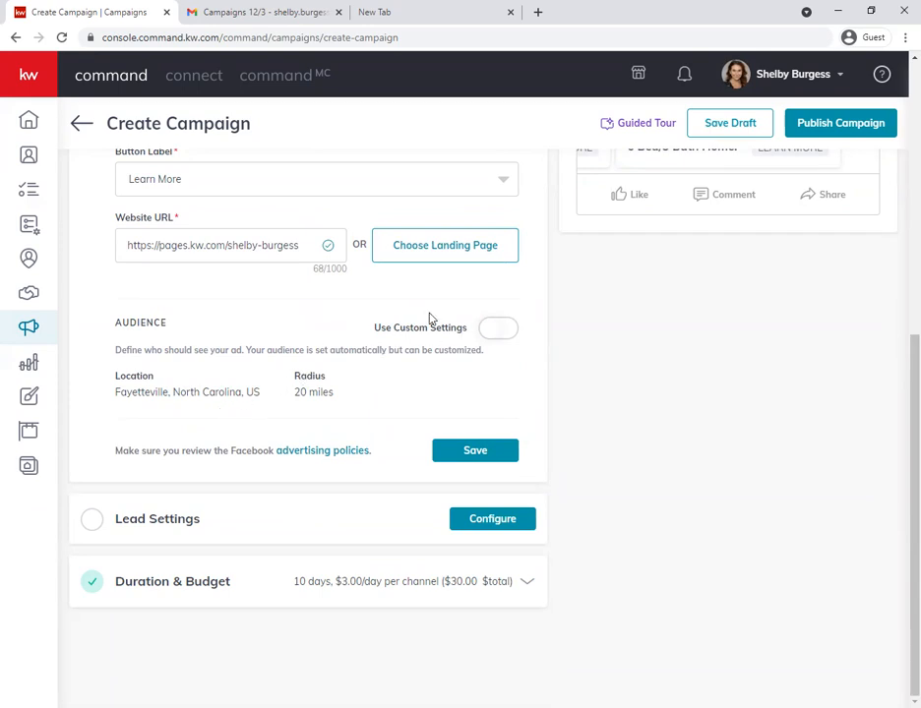
left_click(491, 335)
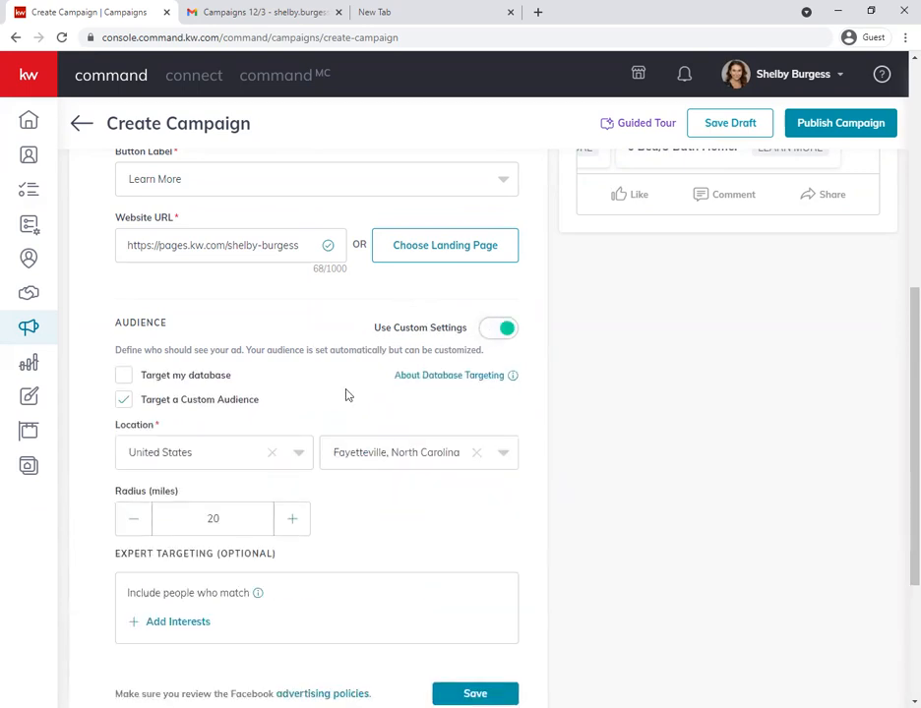
scroll(346, 395, "down", 1)
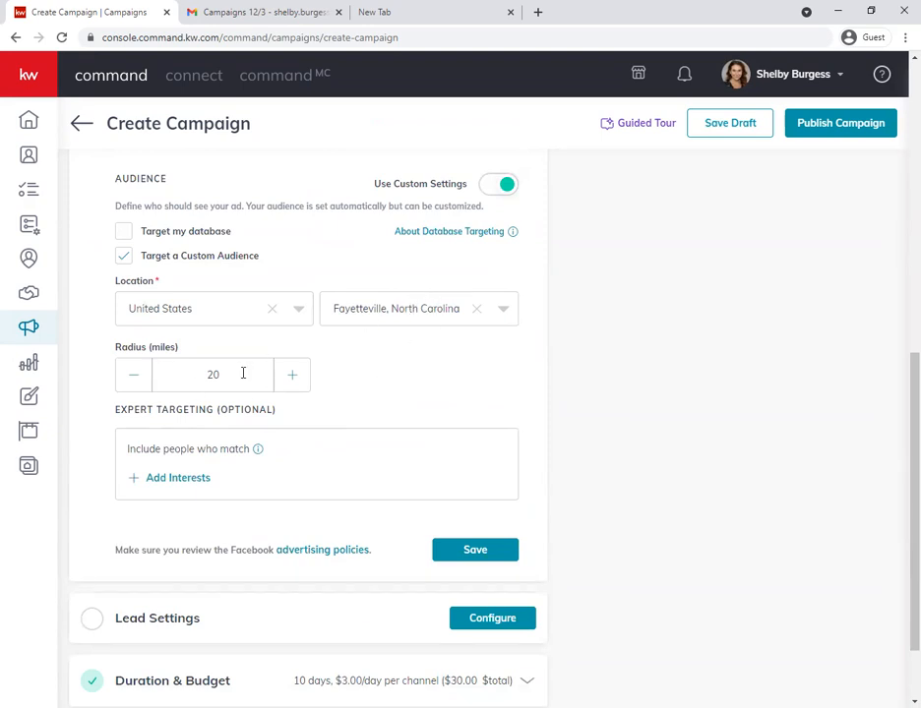
- Try audience radius values of 25, 15 and 10 miles, and settle on 25 miles
left_click_drag(243, 374, 196, 365)
type("25")
left_click_drag(254, 374, 108, 370)
type("15")
left_click_drag(237, 377, 173, 368)
type("10")
left_click(410, 381)
left_click_drag(237, 371, 185, 370)
type("25")
- Add the Renting interest to the ad's expert targeting and save it
scroll(372, 400, "down", 1)
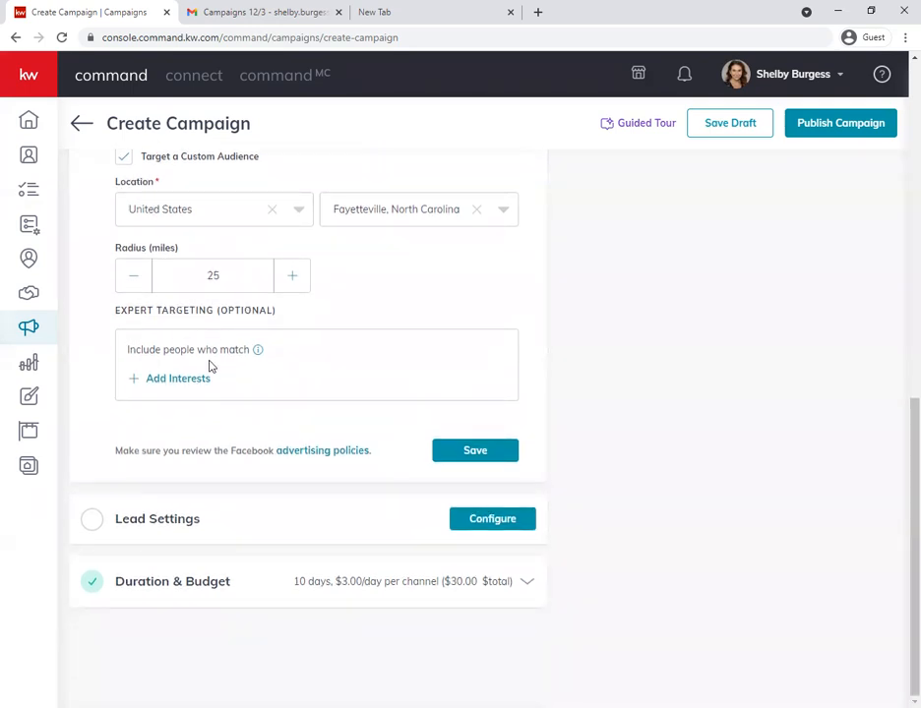
mouse_move(168, 362)
left_click(164, 384)
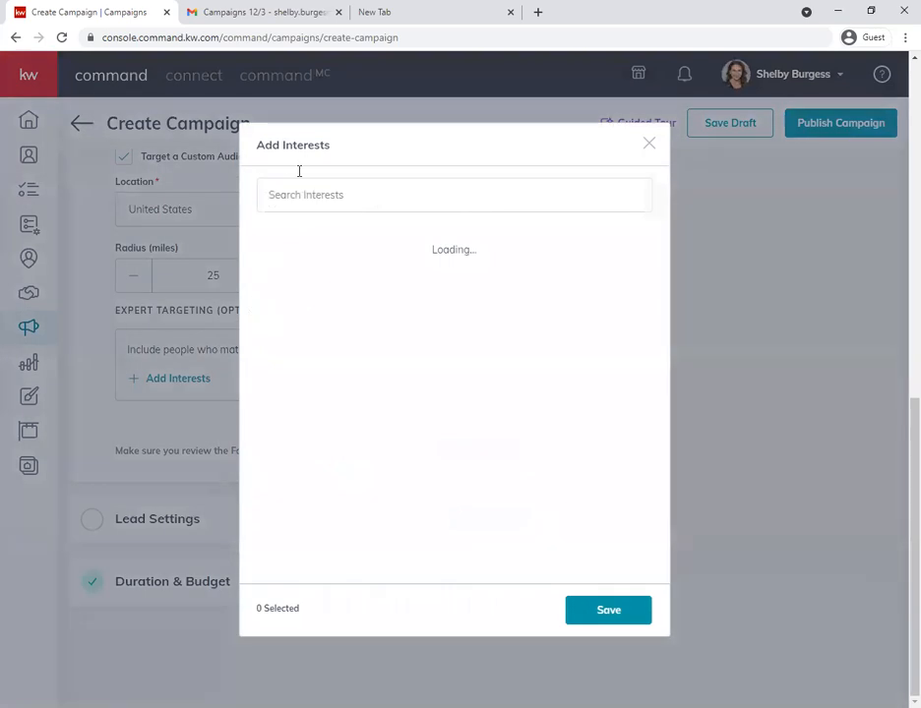
left_click(347, 201)
type("renting")
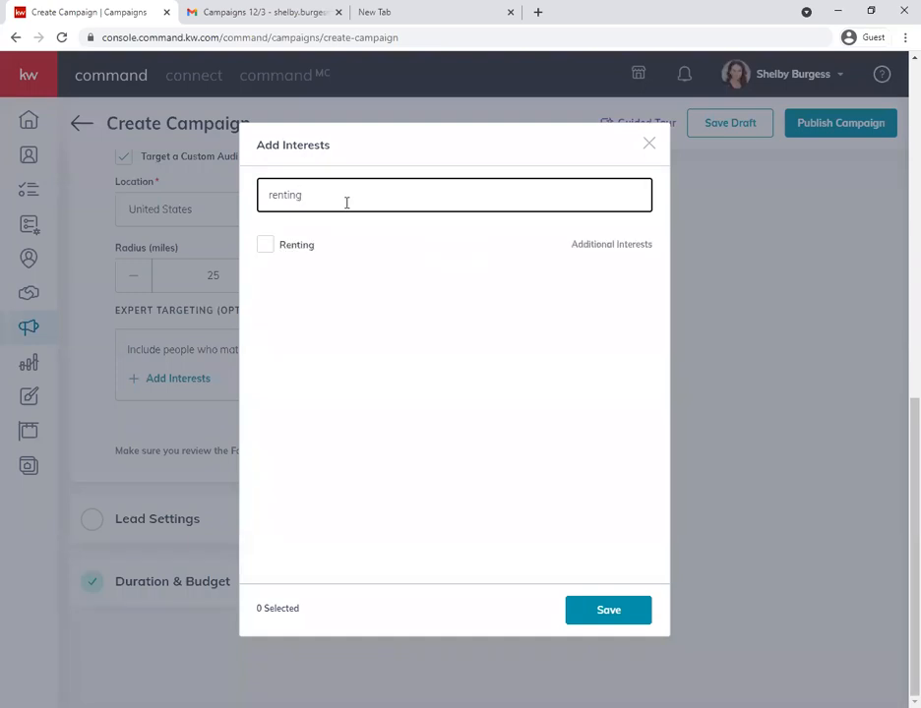
mouse_move(282, 248)
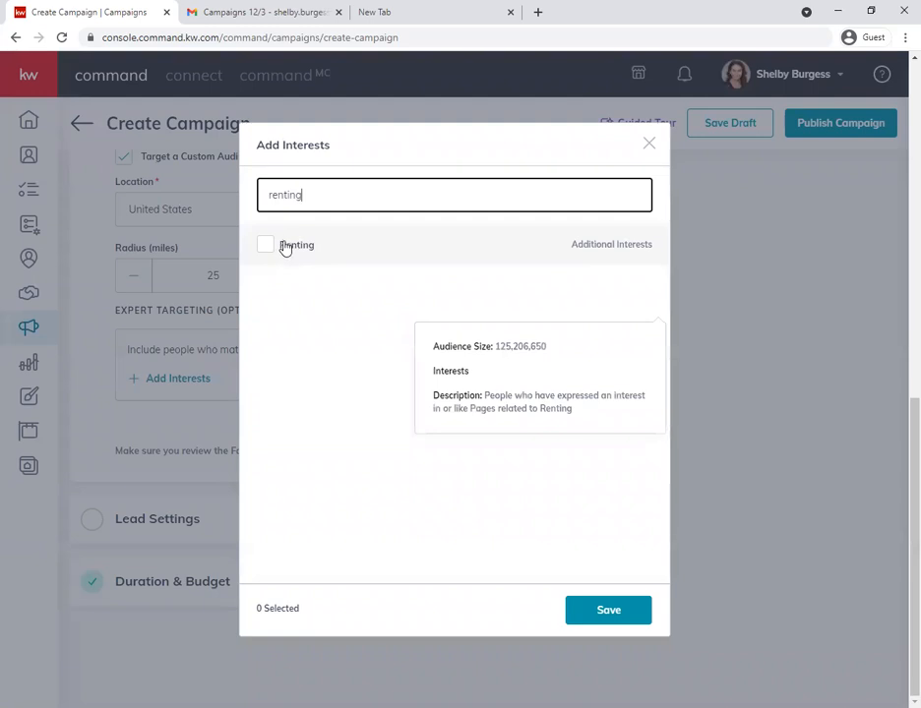
left_click(284, 246)
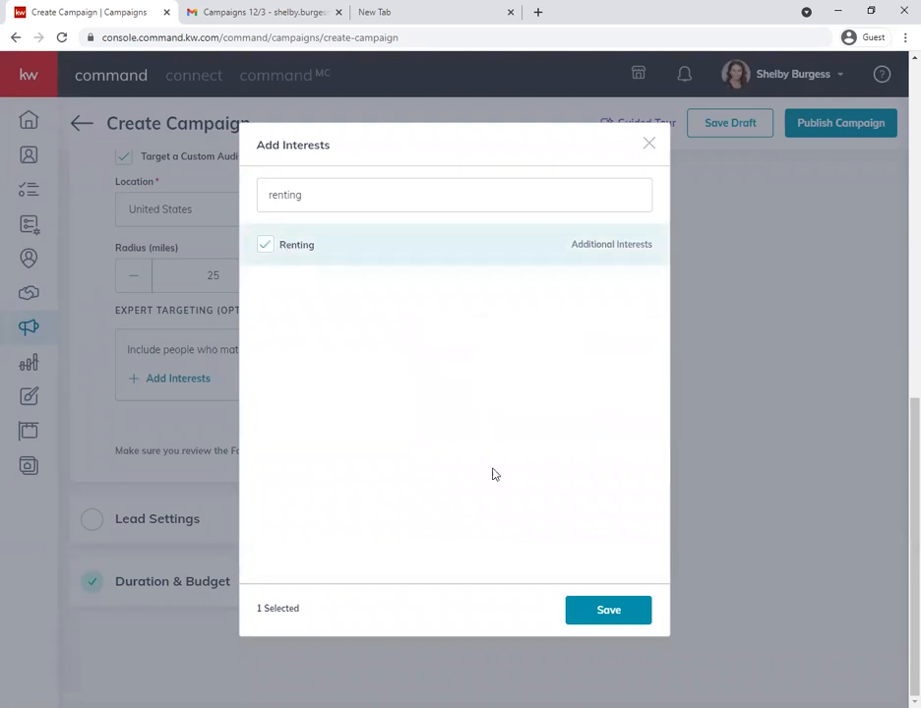
left_click(593, 612)
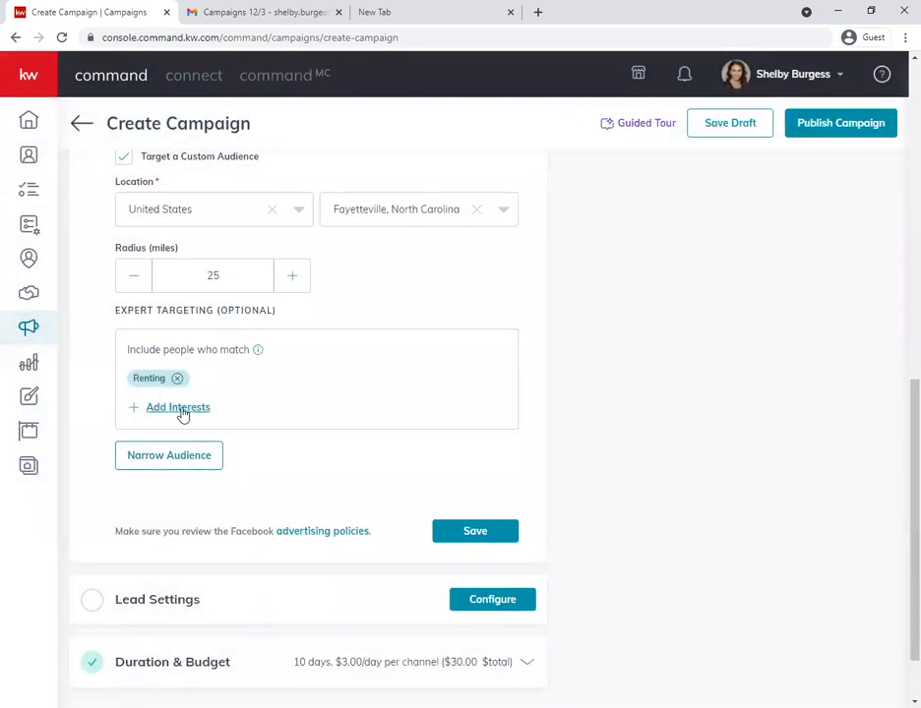
- Select Zillow, Mortgage loans and Mortgage insurance as additional targeting interests
left_click(177, 407)
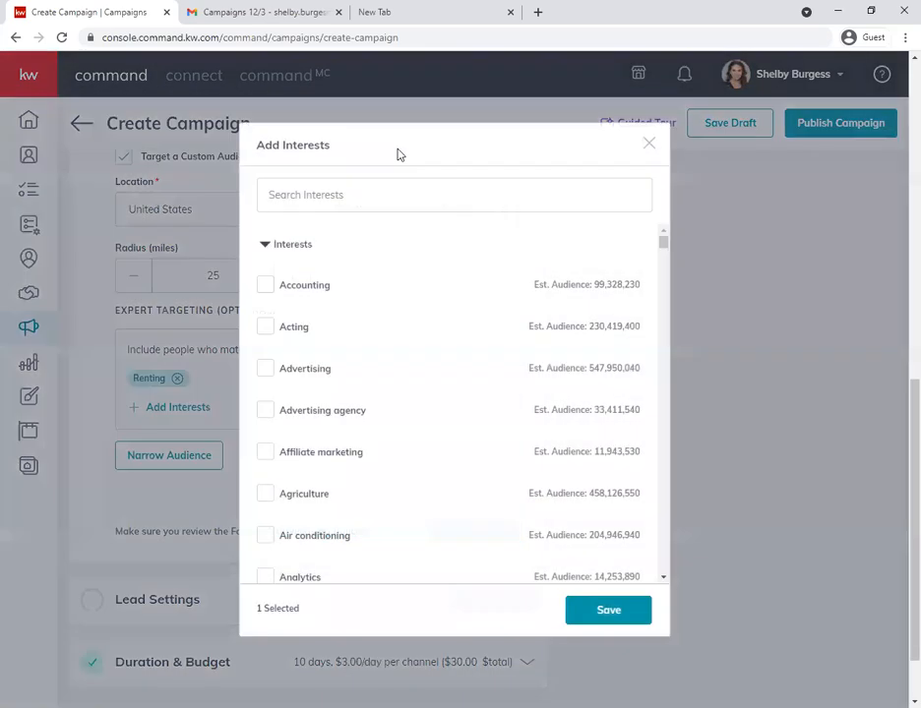
type("zillow")
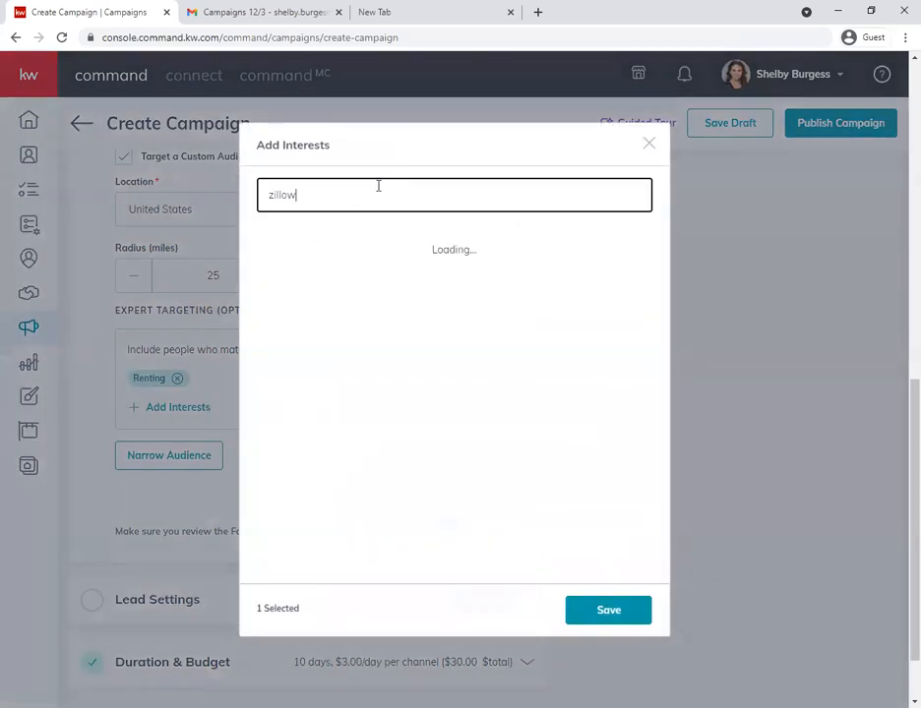
left_click(280, 245)
key("ctrl+a")
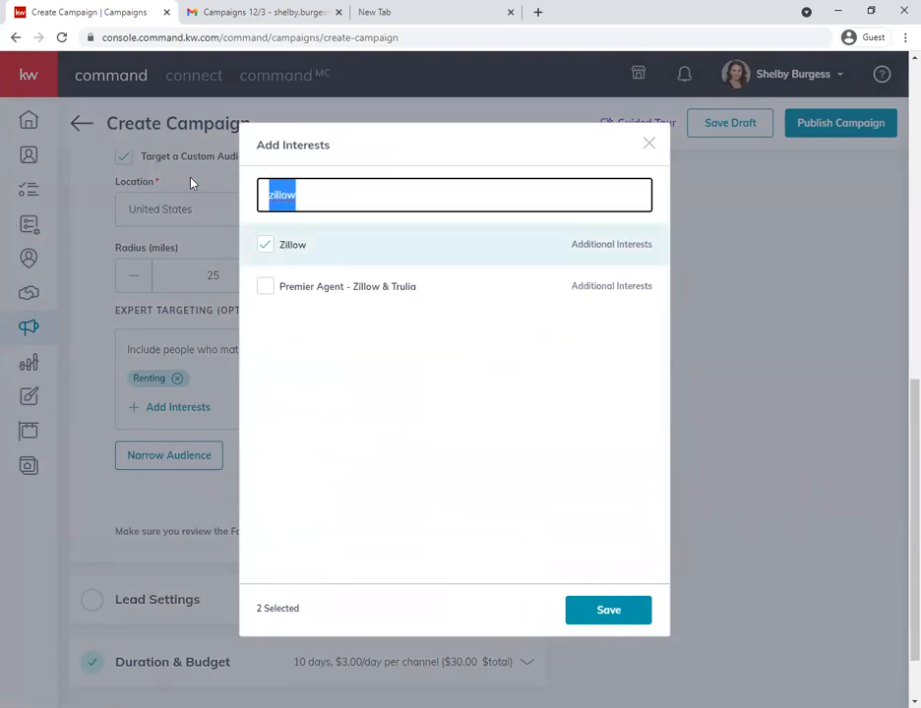
type("mortgage")
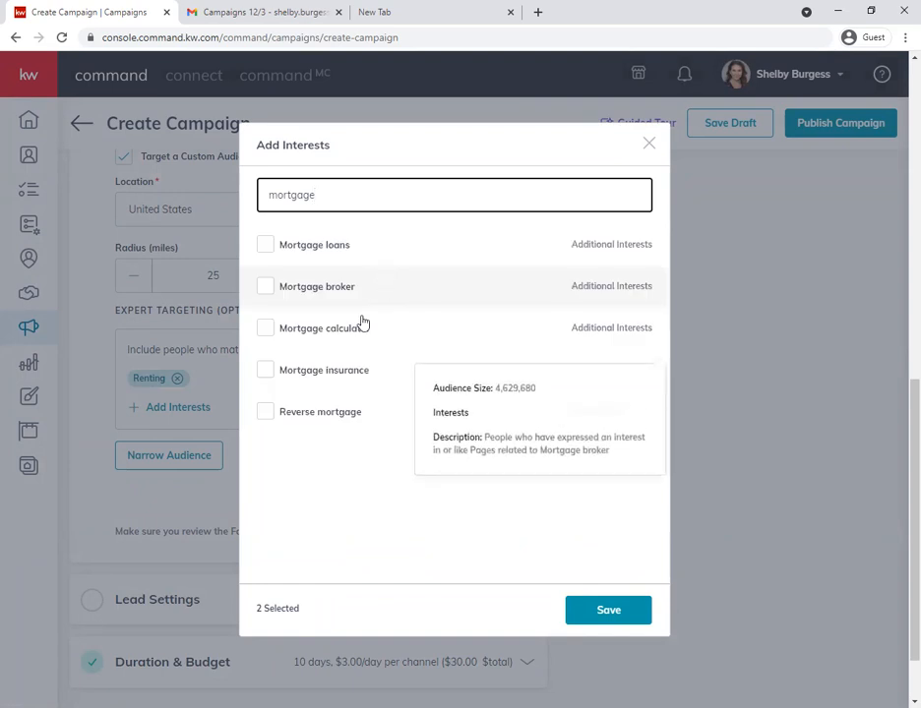
left_click(318, 250)
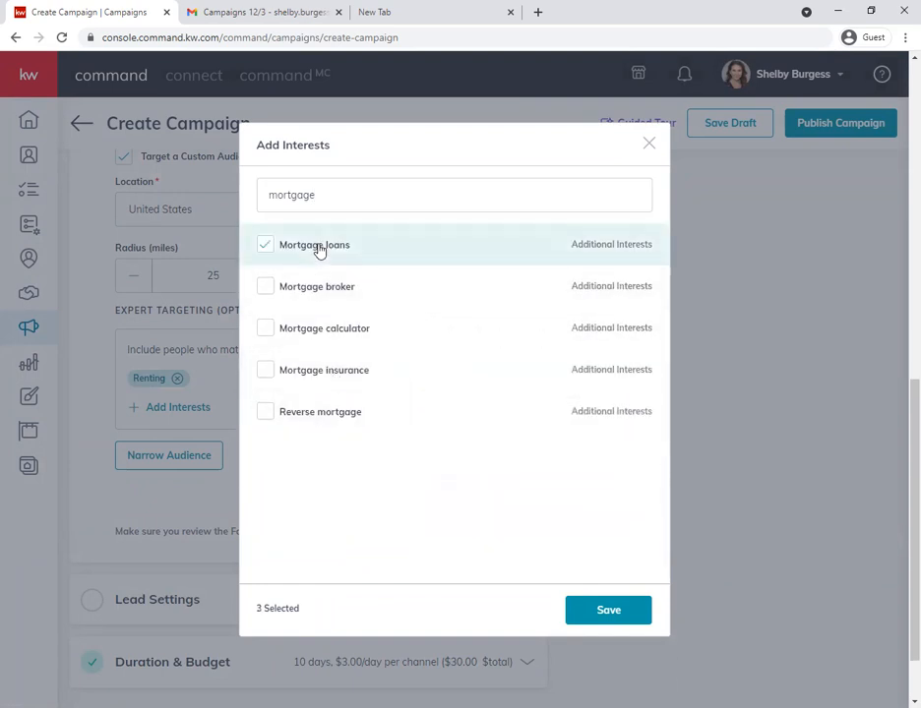
left_click(337, 384)
- Search the interests for finance and select Personal finance and Credit (finance)
left_click_drag(311, 192, 207, 192)
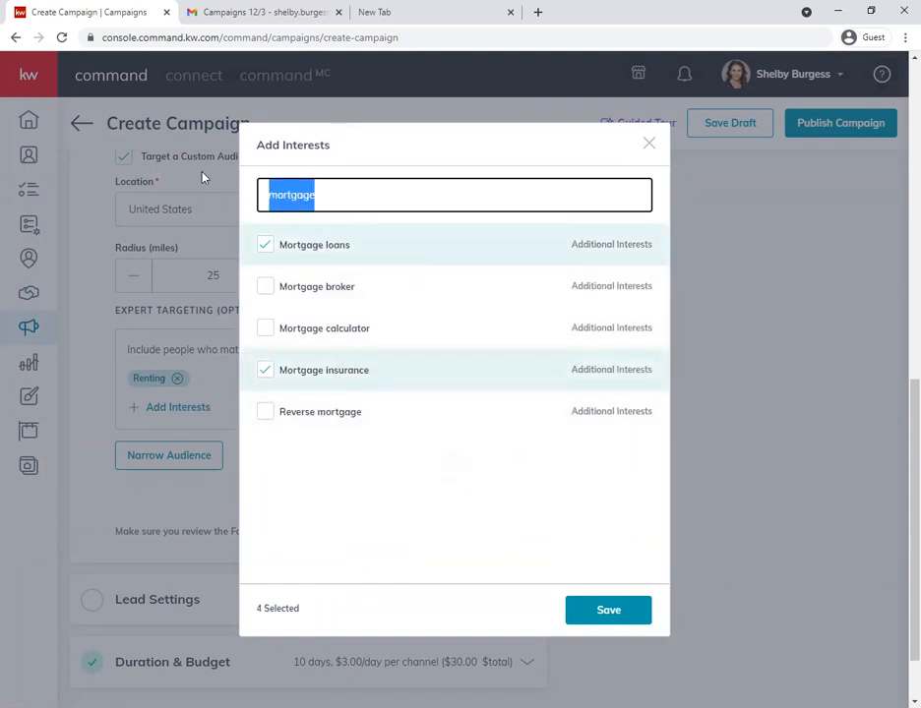
type("finance")
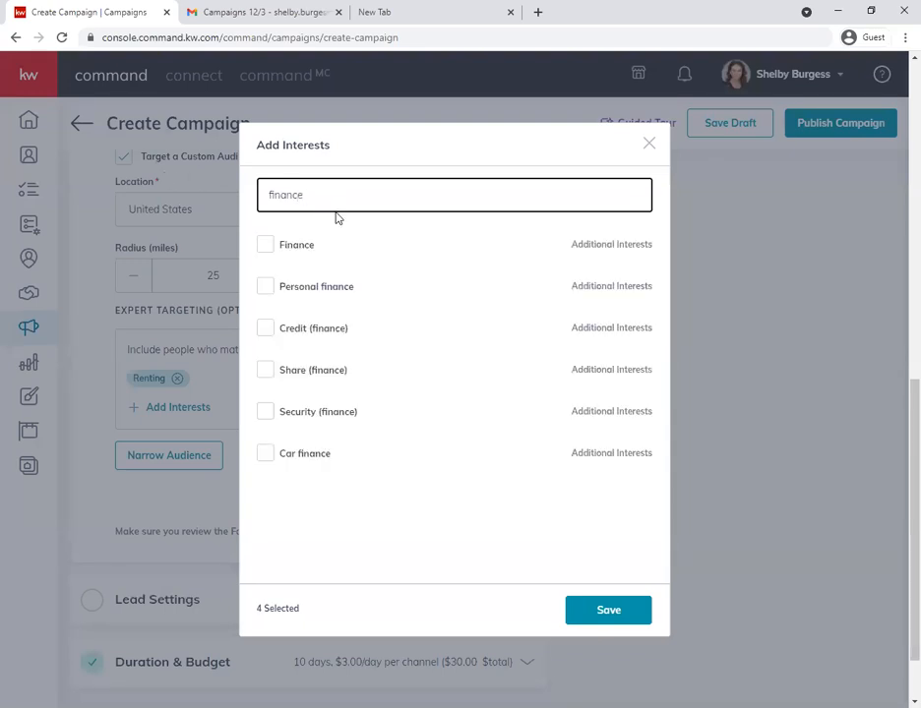
left_click(294, 295)
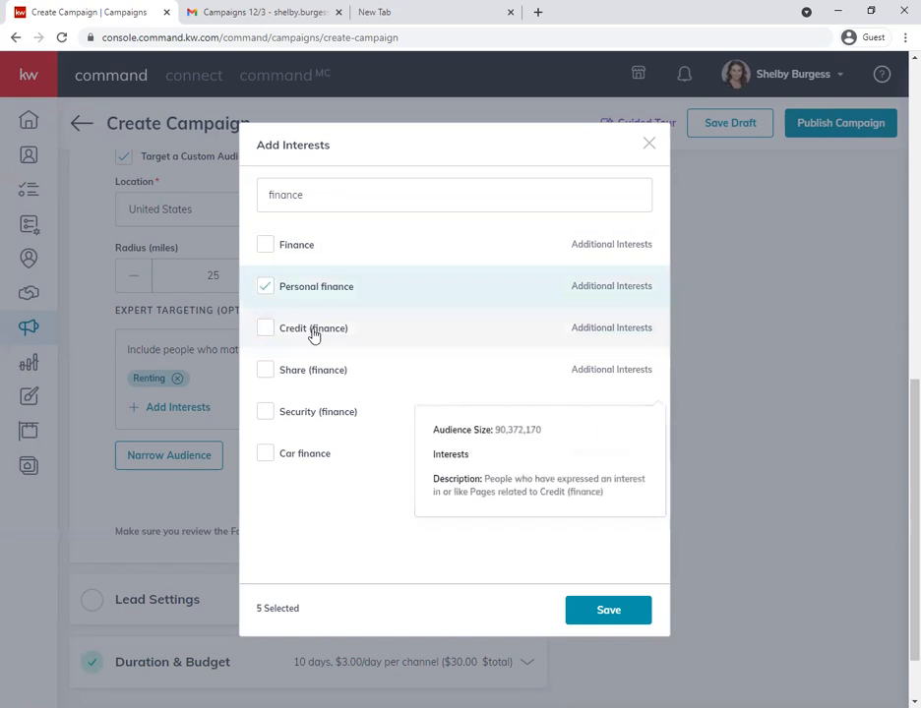
left_click(313, 332)
- Search the interests for luxury
left_click(258, 197)
double_click(254, 196)
key("BackSpace")
type("luxuy")
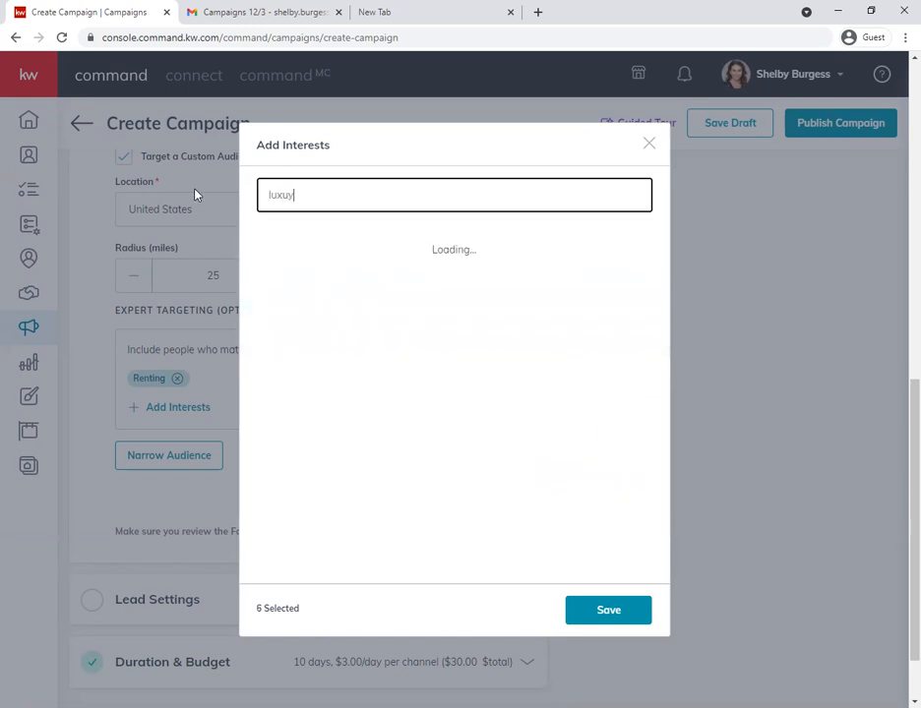
key("BackSpace")
type("ry")
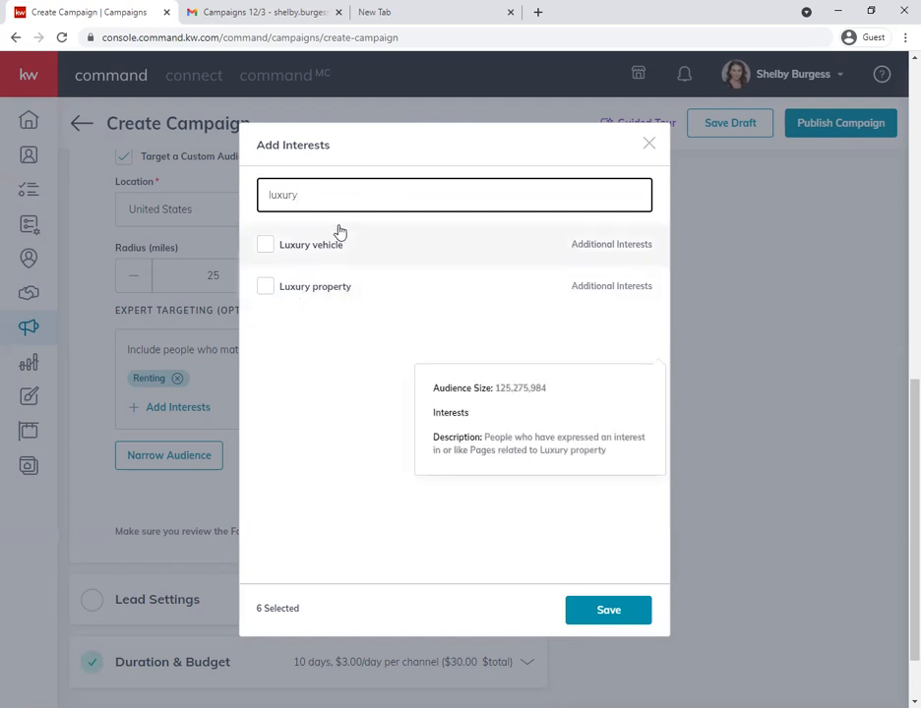
- Search the interests for real estate, select Real estate investing and Creative real estate investing, and save the selected interests
left_click_drag(323, 200, 175, 178)
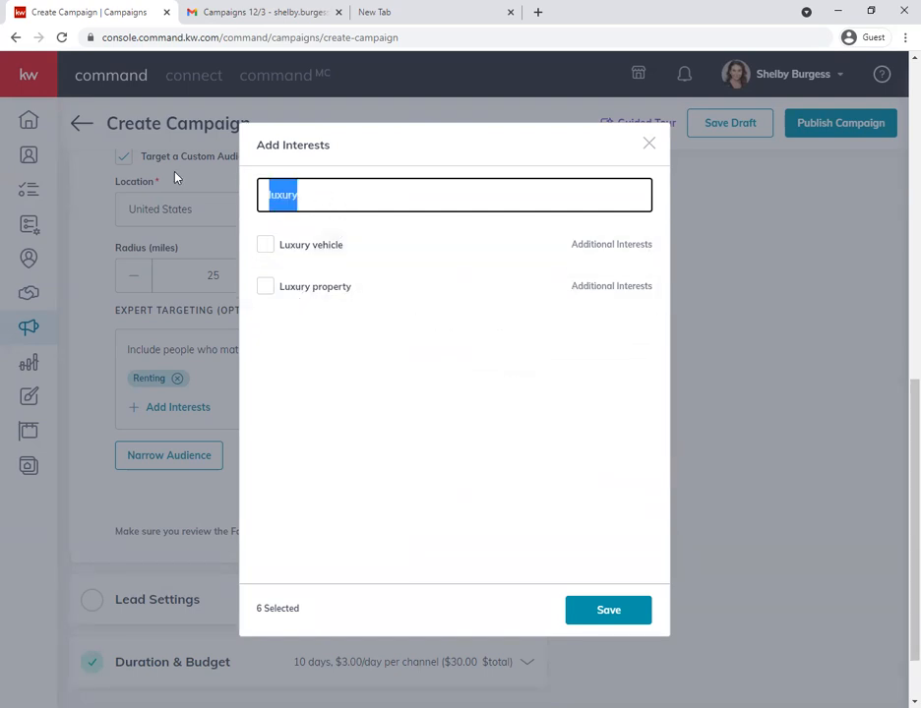
type("real")
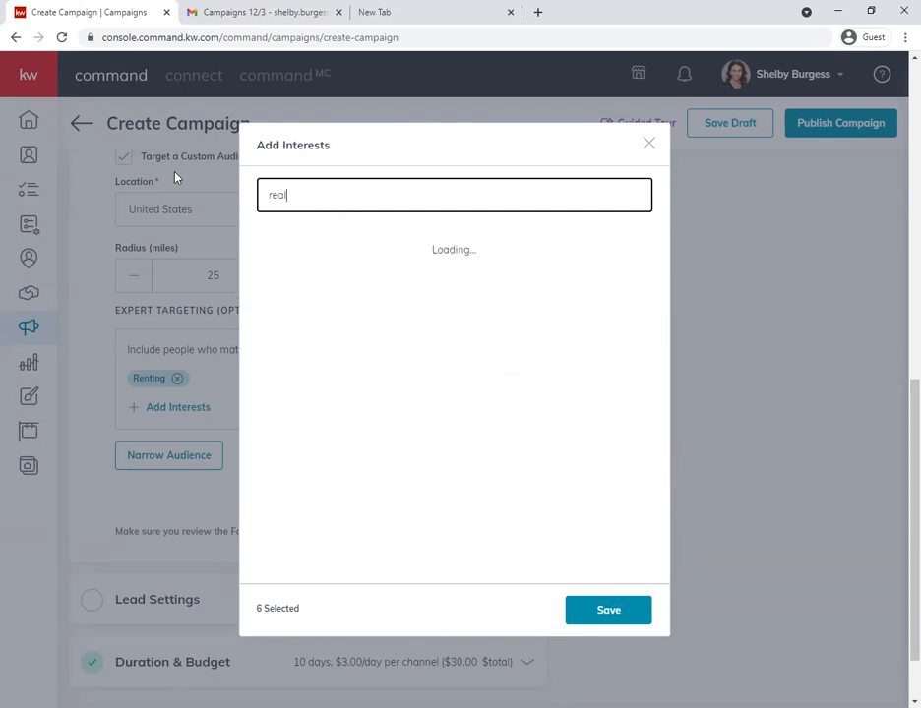
type(" estate")
left_click(318, 292)
scroll(396, 334, "down", 2)
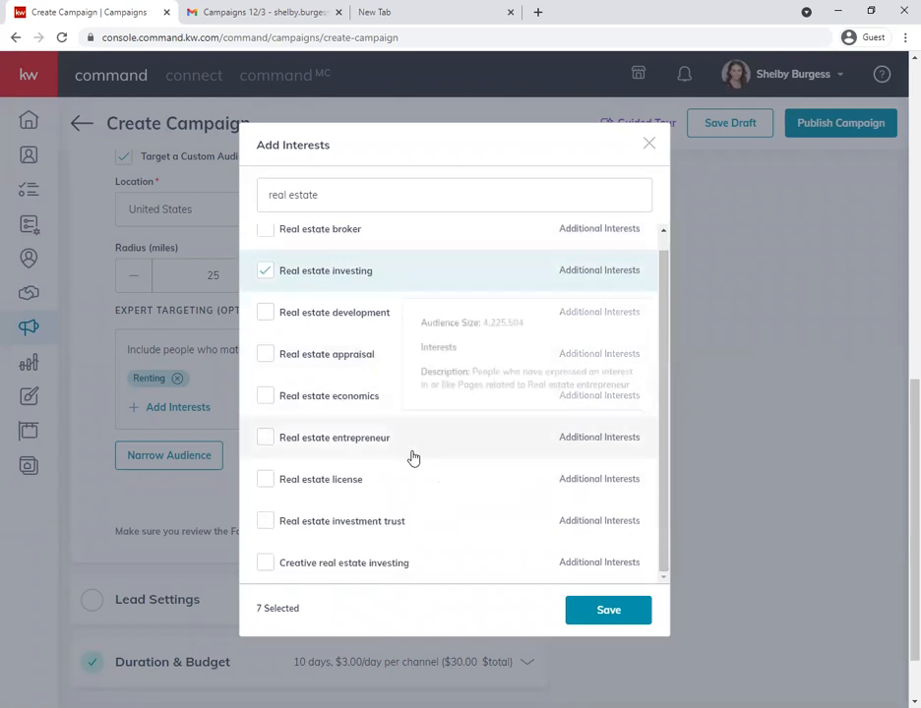
scroll(397, 460, "up", 3)
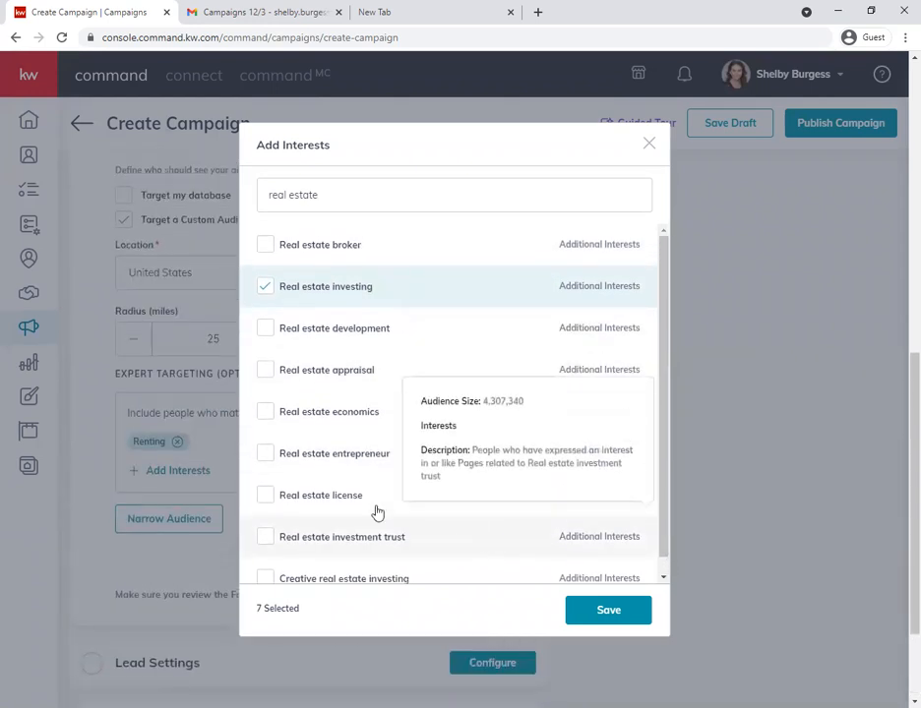
left_click(328, 580)
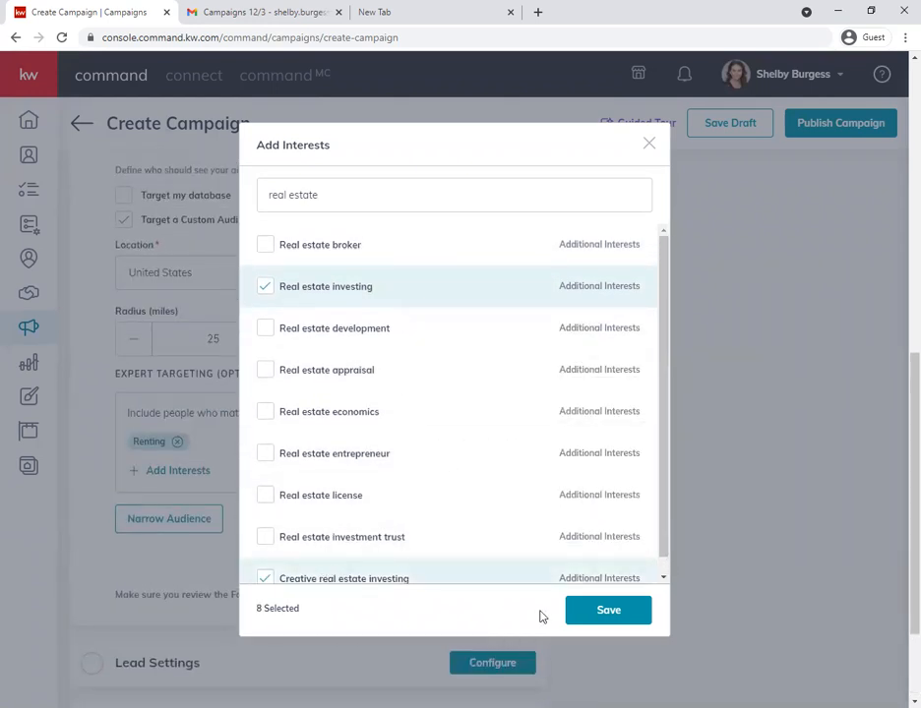
left_click(606, 611)
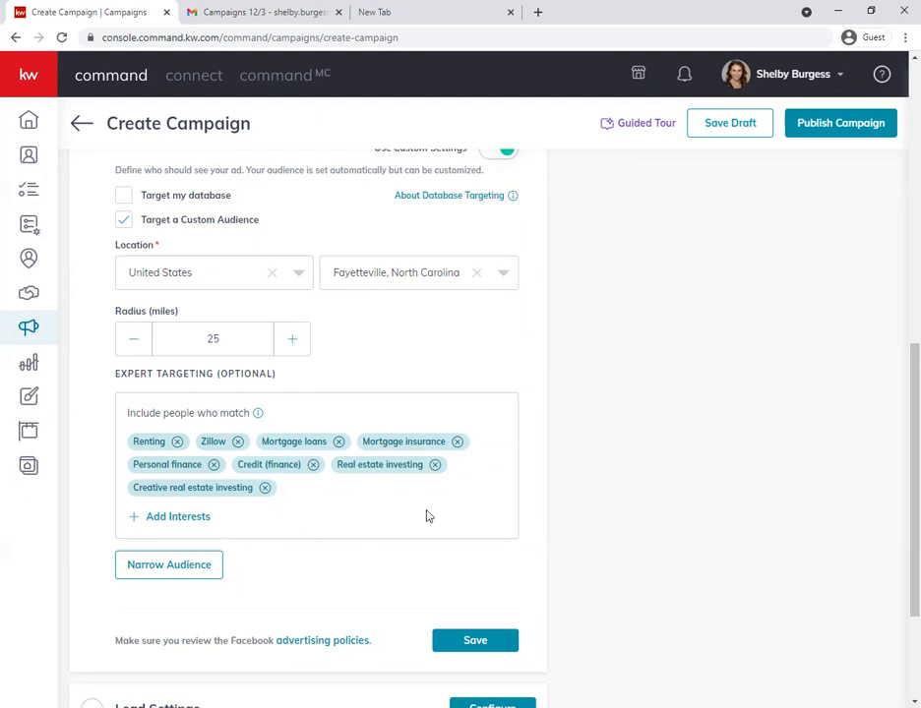
scroll(423, 527, "up", 1)
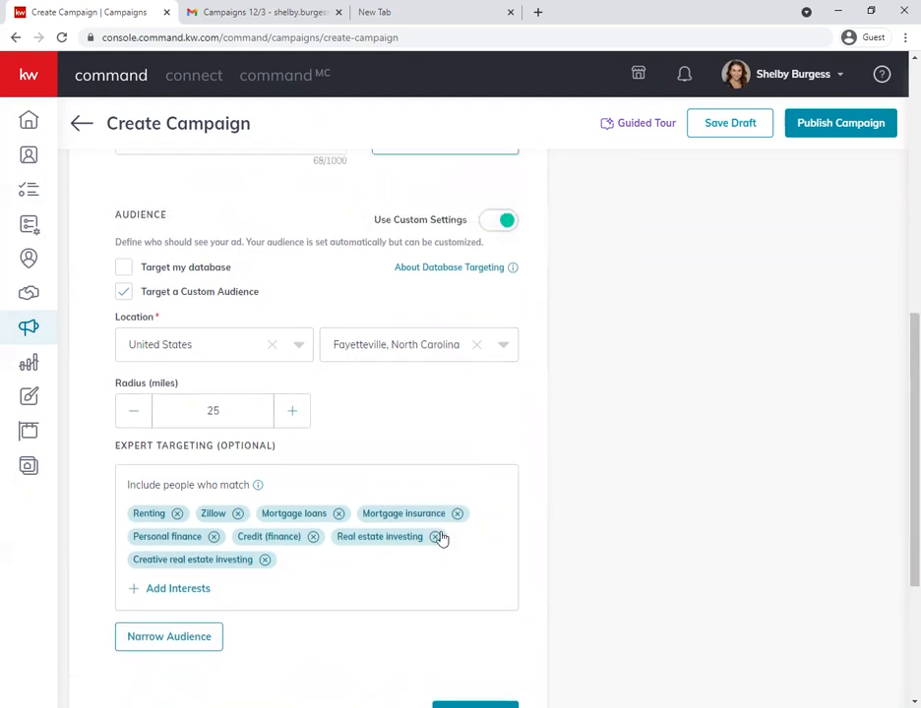
scroll(448, 535, "down", 1)
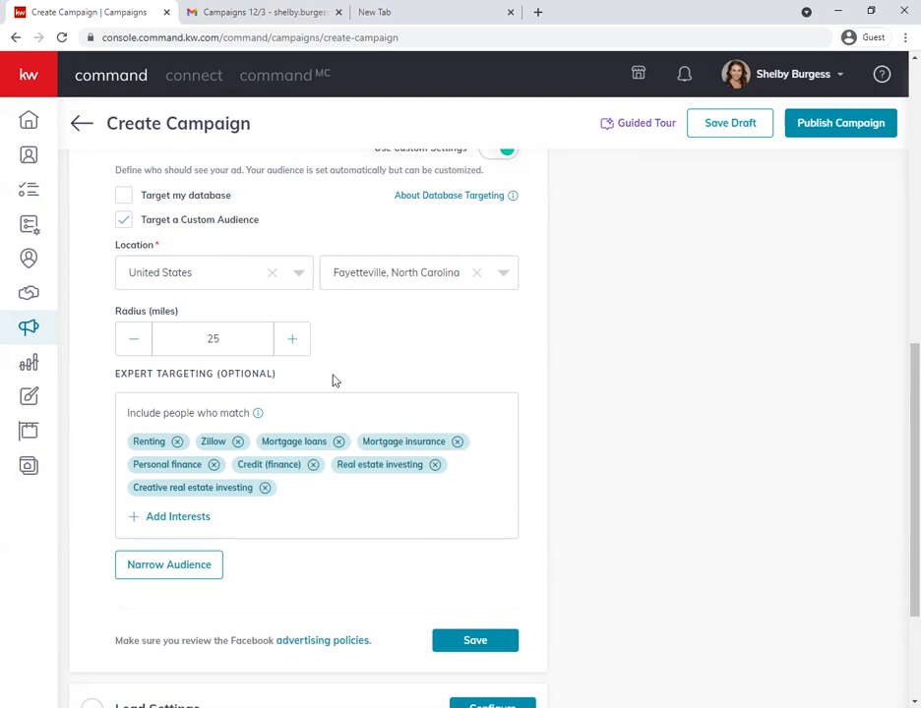
scroll(334, 448, "up", 10)
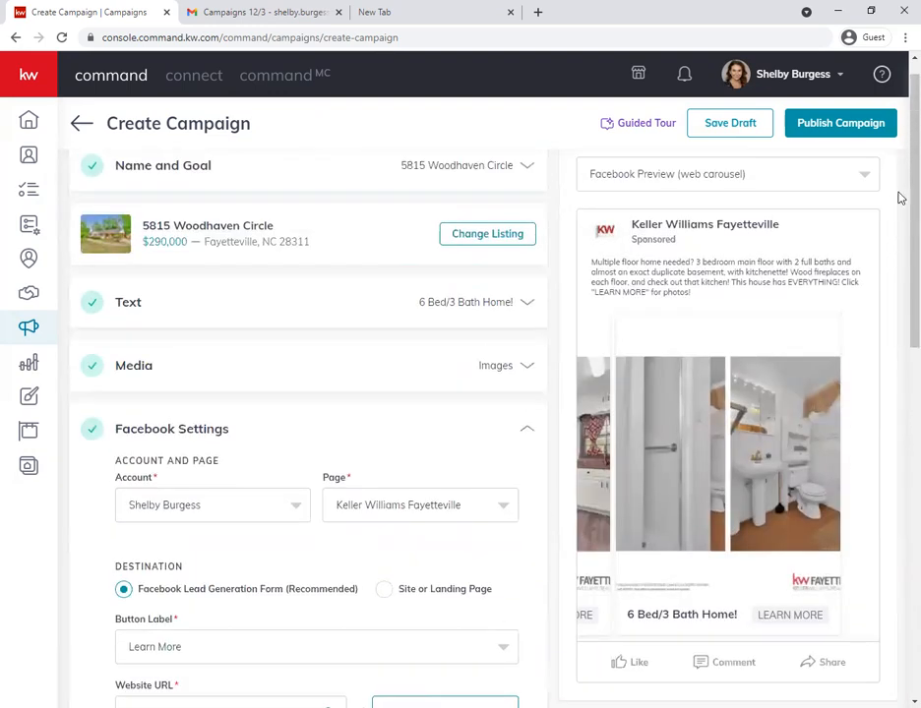
scroll(487, 495, "down", 5)
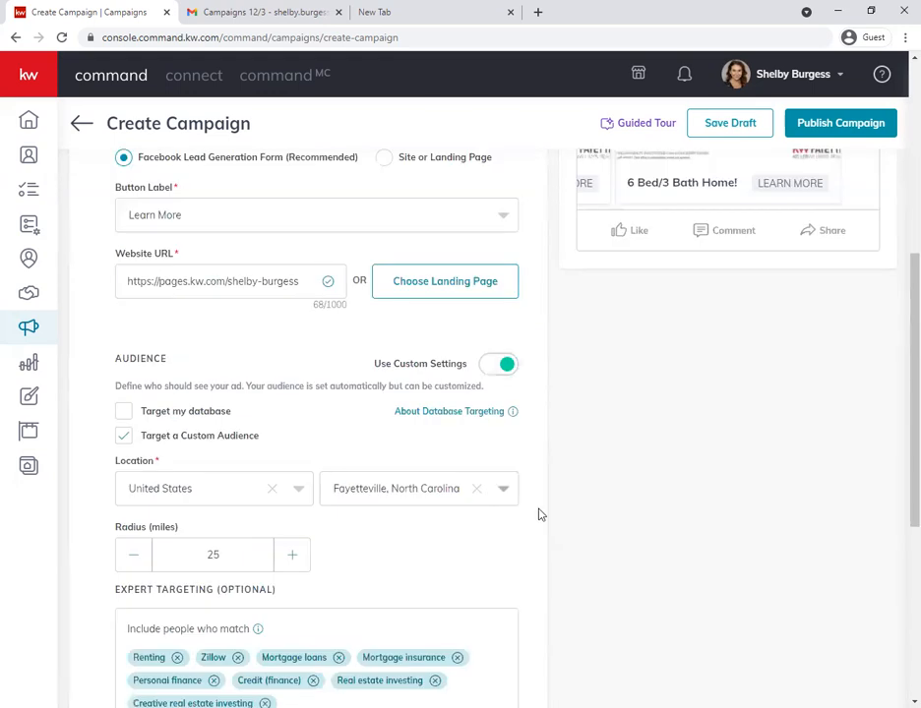
scroll(580, 515, "up", 2)
scroll(662, 473, "down", 5)
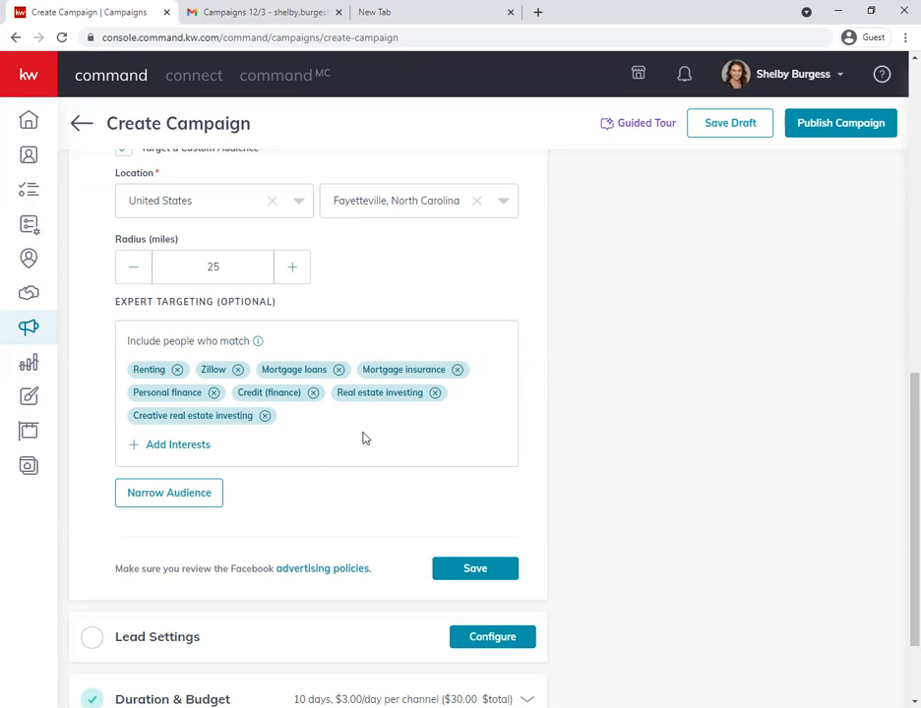
left_click(172, 502)
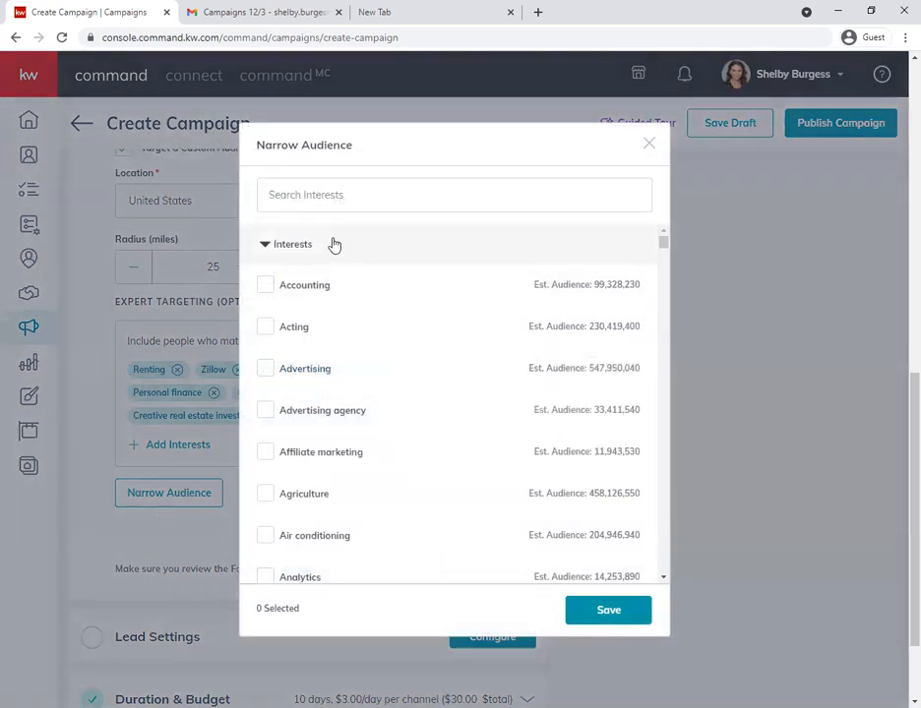
mouse_move(332, 510)
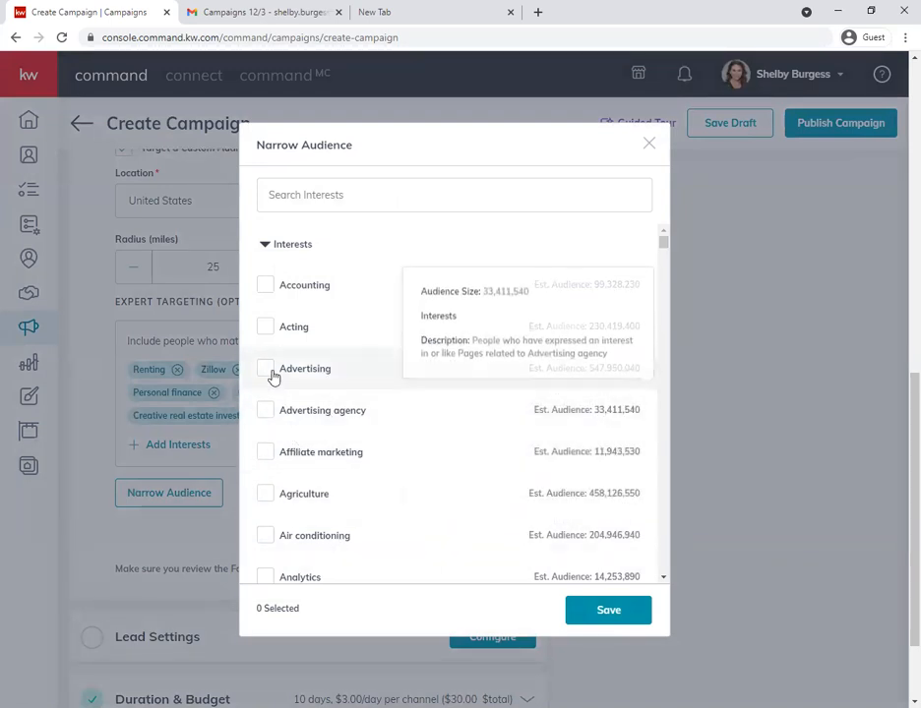
left_click(262, 462)
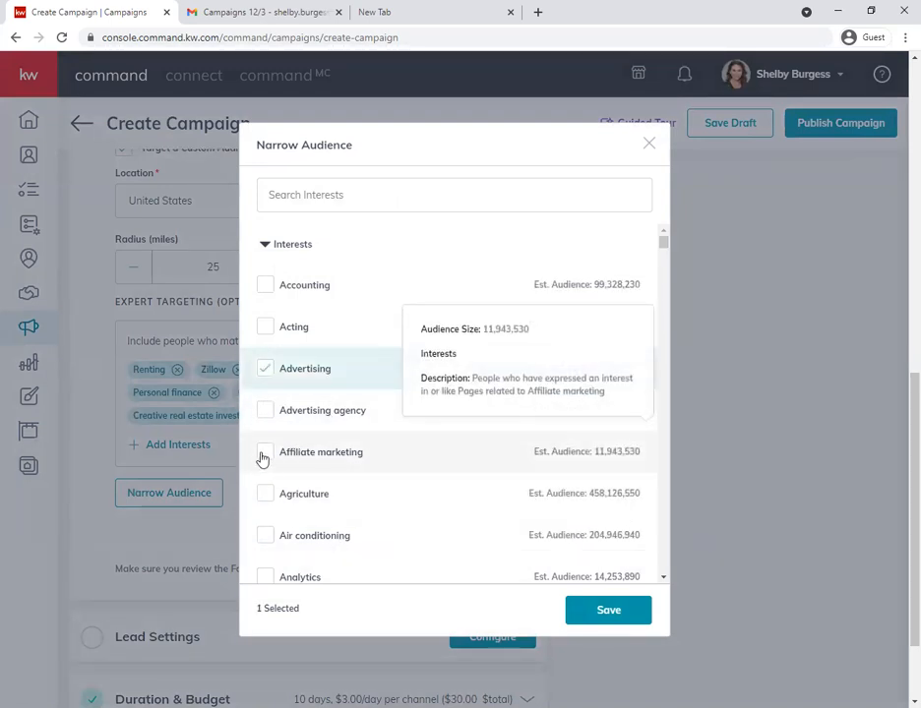
left_click(289, 466)
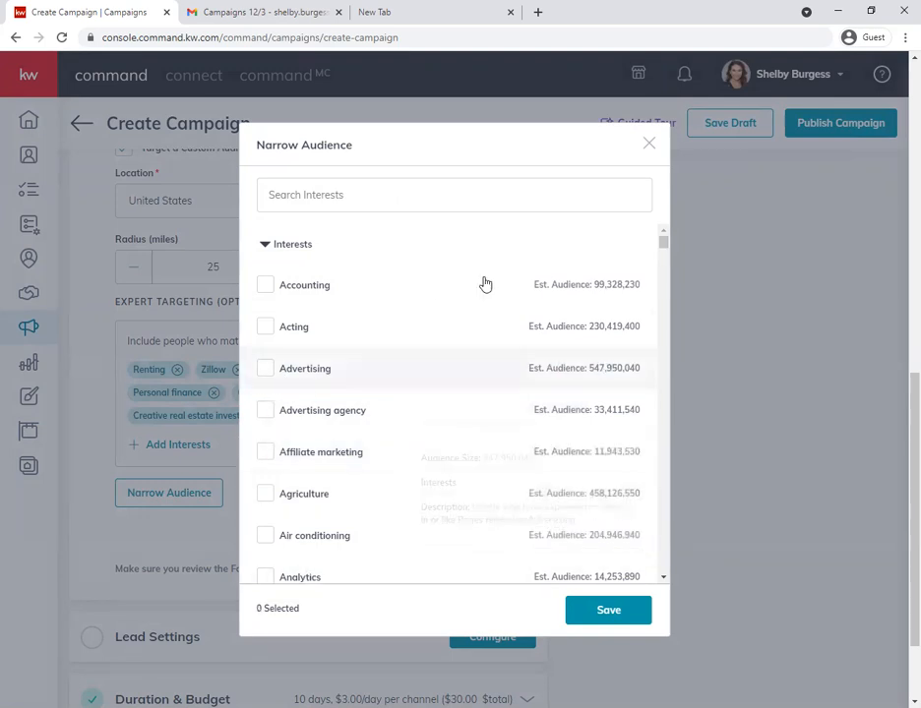
left_click(649, 145)
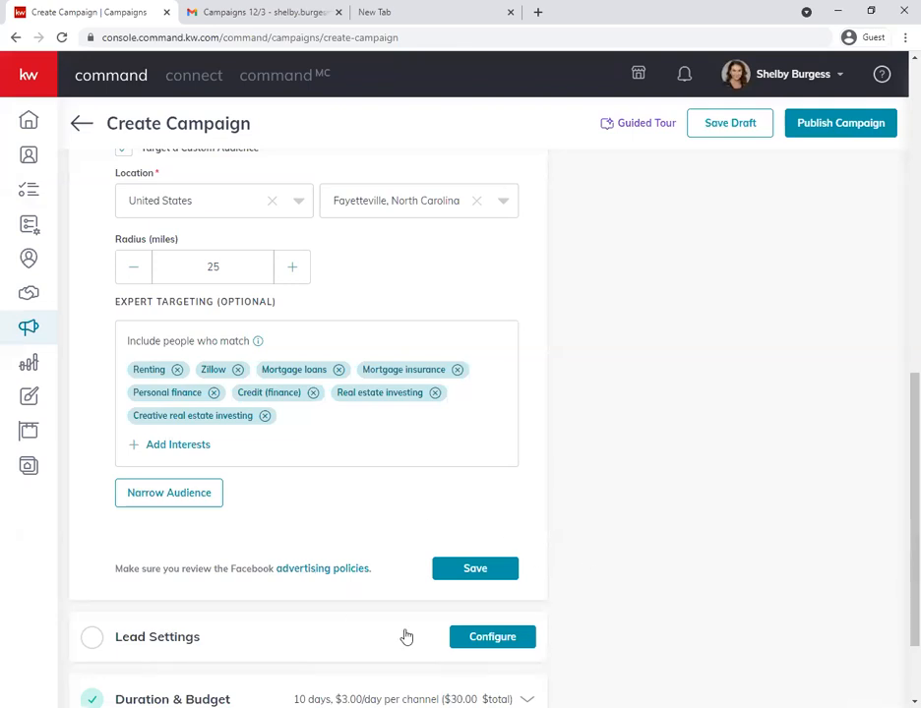
- Save the Facebook settings and open the Lead Settings section for configuration
left_click(476, 569)
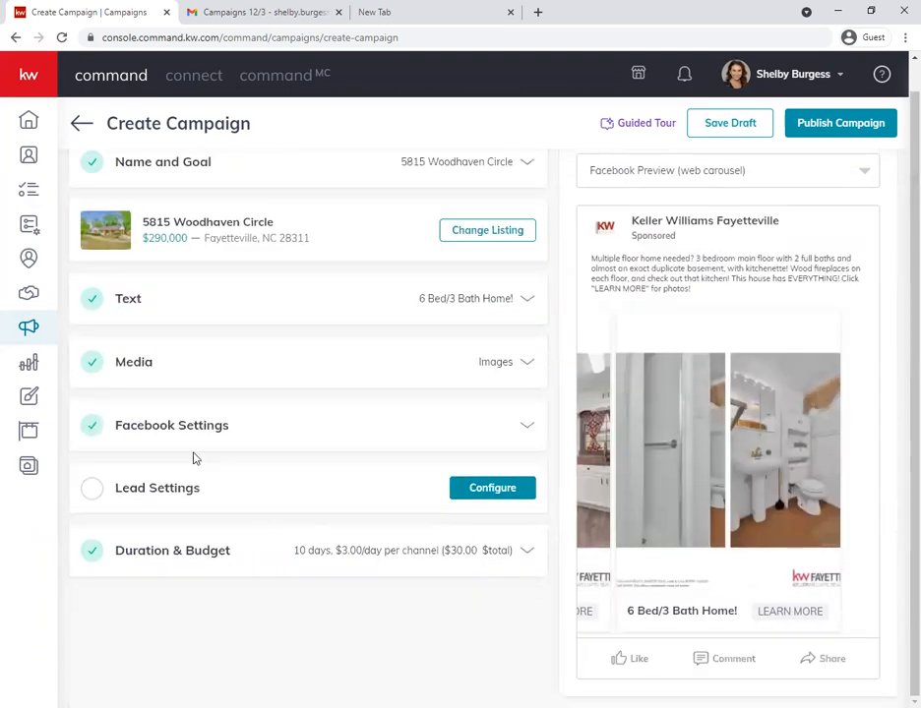
left_click(494, 492)
scroll(403, 518, "down", 2)
scroll(343, 519, "up", 2)
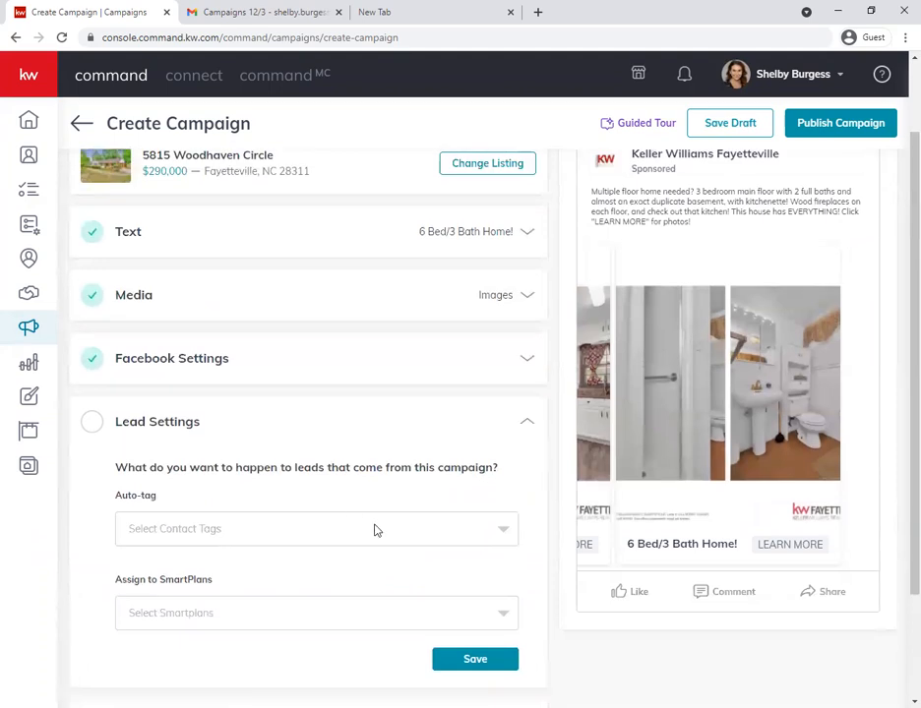
scroll(376, 530, "down", 1)
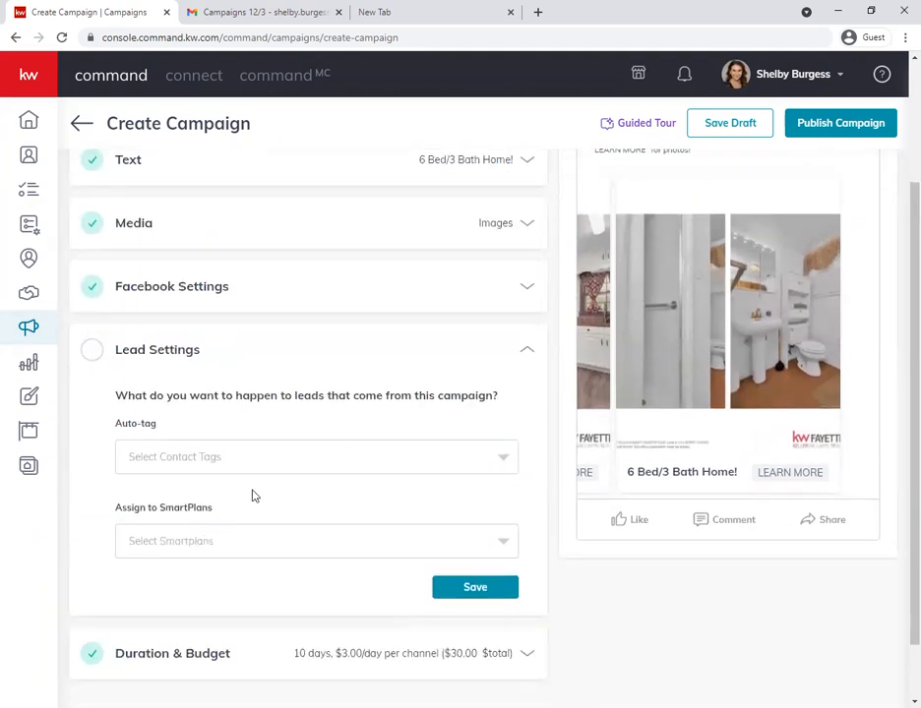
- Check the contact tags available for auto-tagging the campaign's leads
left_click(183, 464)
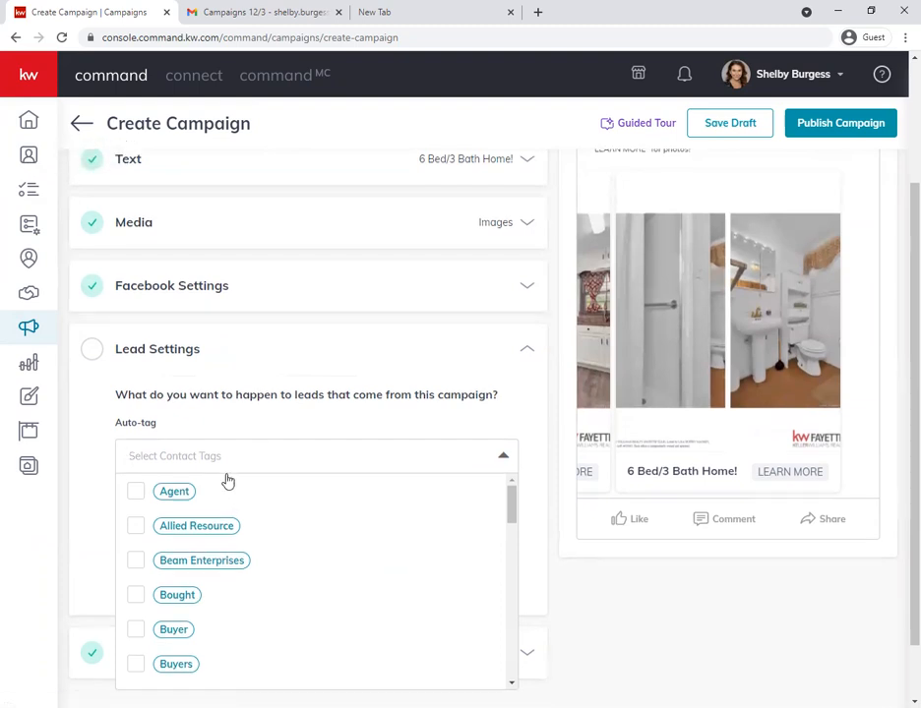
scroll(226, 481, "down", 1)
left_click(249, 386)
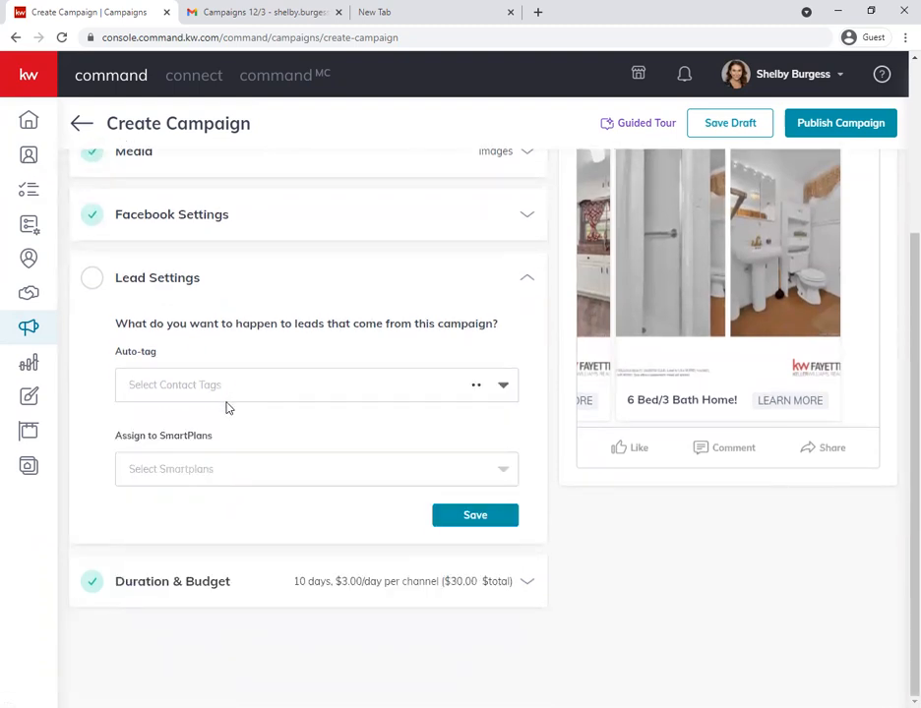
left_click(209, 475)
left_click(211, 475)
left_click(206, 477)
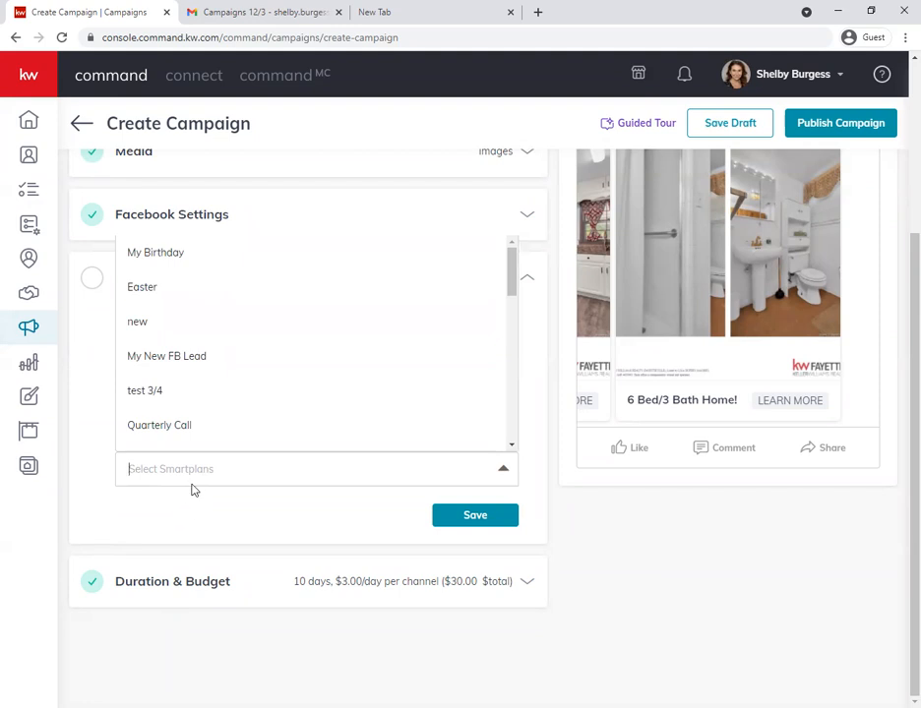
left_click(168, 427)
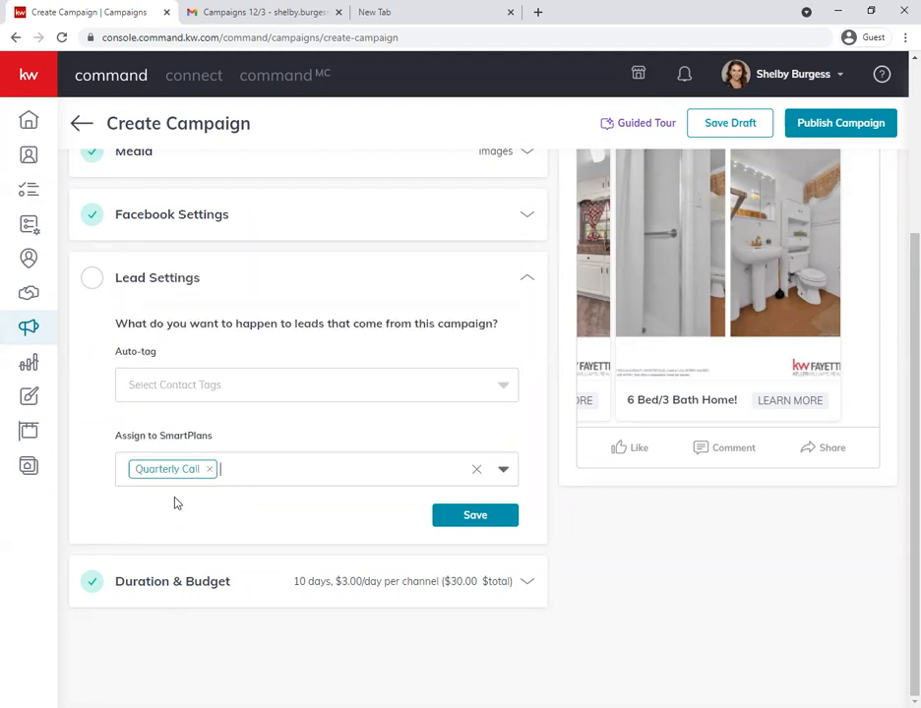
scroll(177, 501, "up", 1)
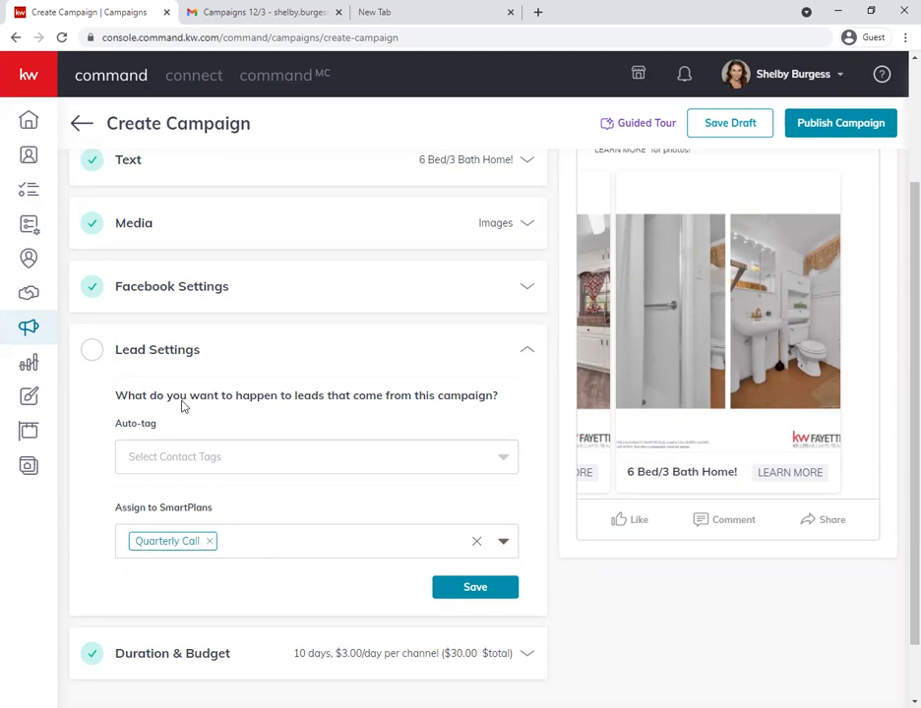
left_click(213, 544)
- Look through the SmartPlans available for assignment to the campaign's leads
left_click(504, 543)
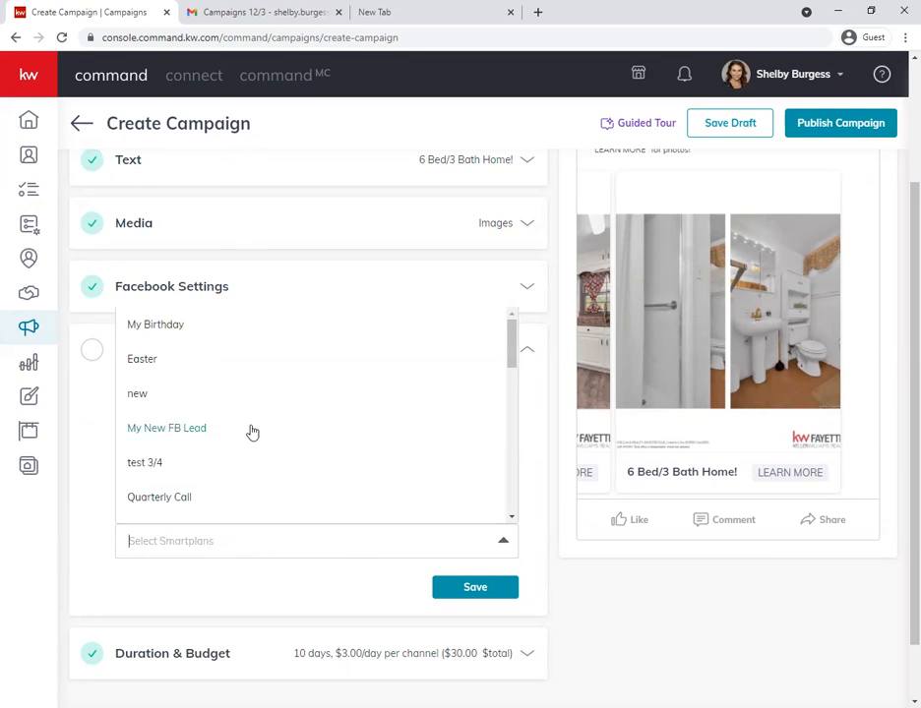
scroll(281, 463, "down", 5)
scroll(169, 486, "up", 4)
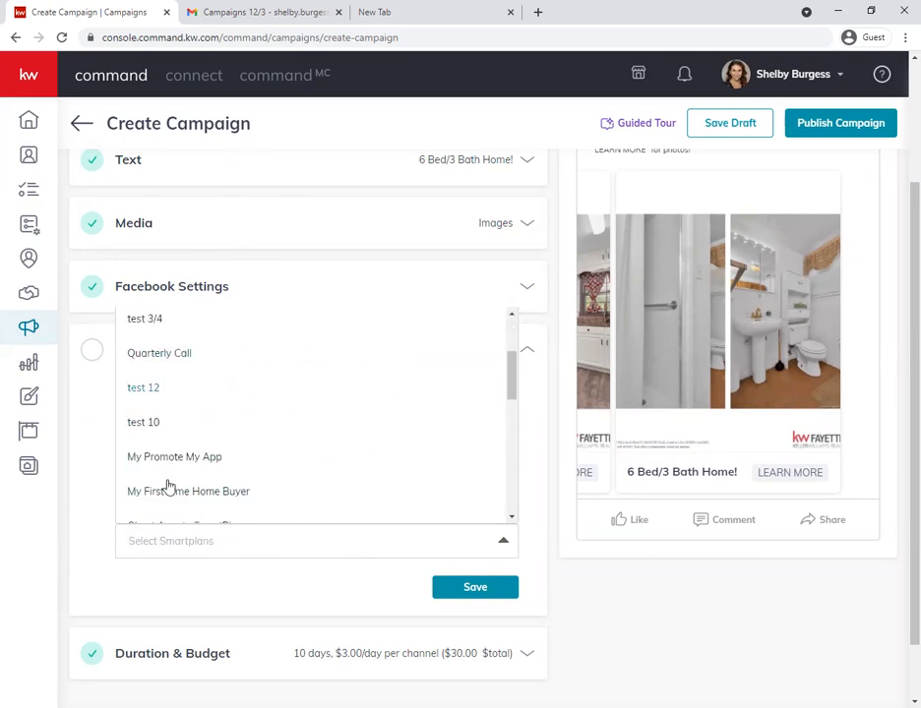
scroll(170, 486, "up", 3)
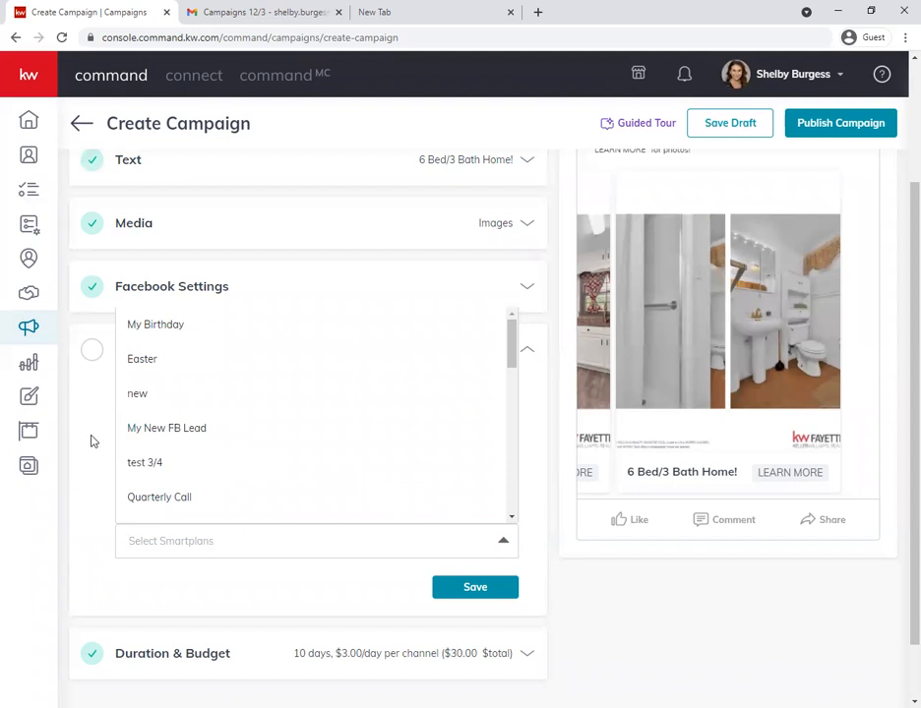
scroll(233, 437, "down", 2)
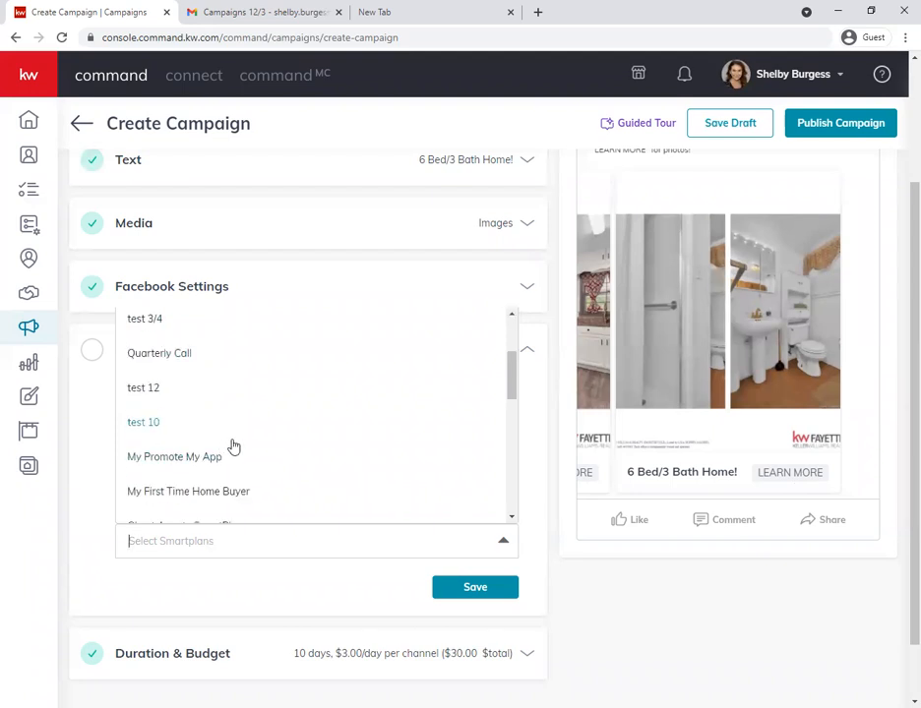
scroll(276, 487, "down", 5)
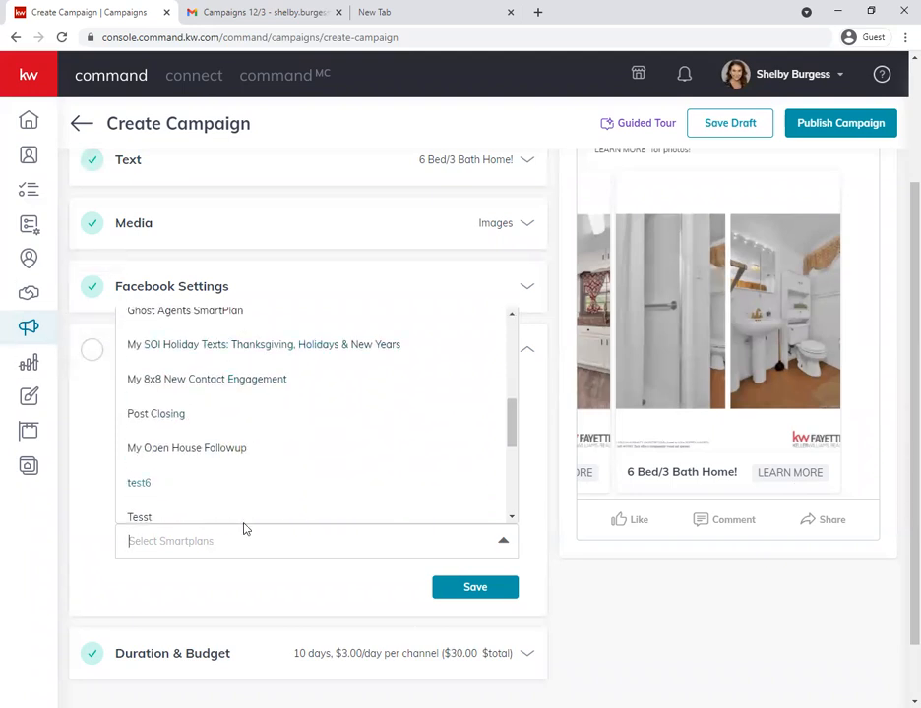
left_click(90, 463)
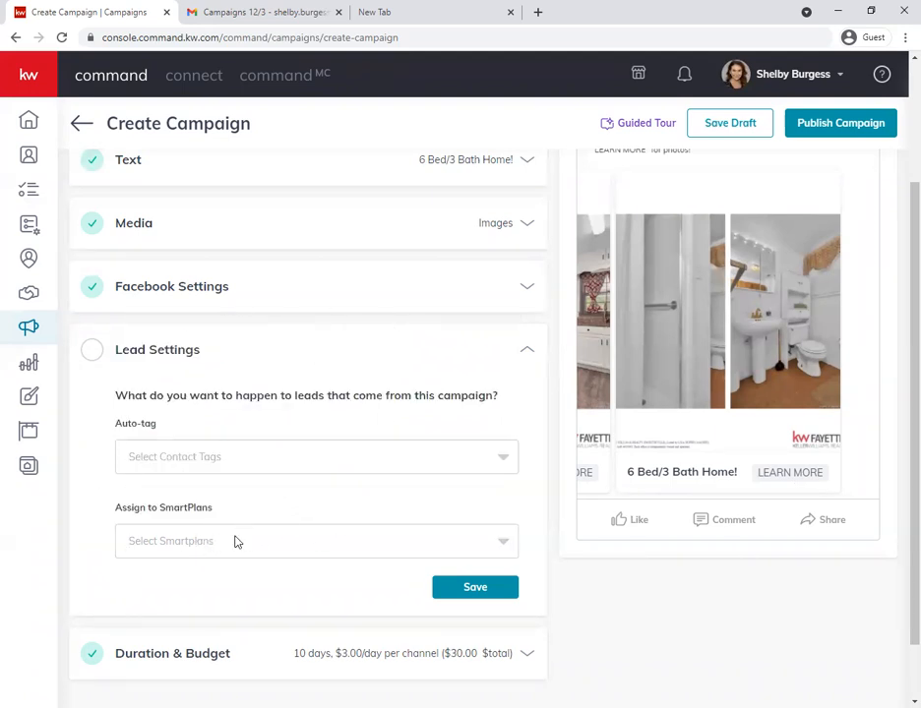
- Save the lead settings with no contact tags or SmartPlans assigned
scroll(256, 546, "down", 1)
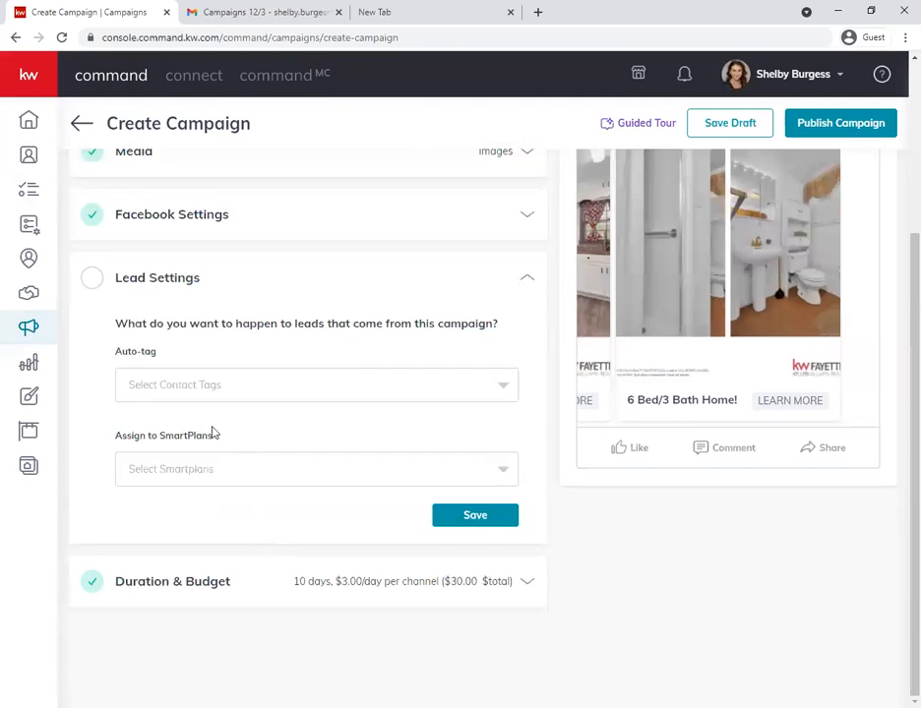
left_click(479, 516)
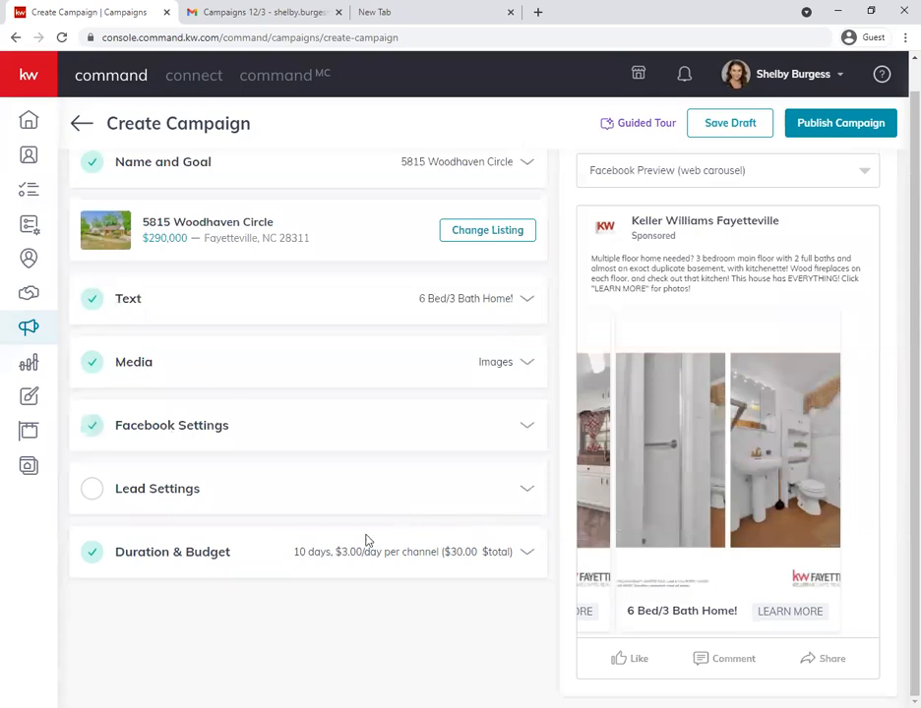
- Set the campaign to start on Jul 19, 2021 and end on Jul 23, 2021
left_click(334, 553)
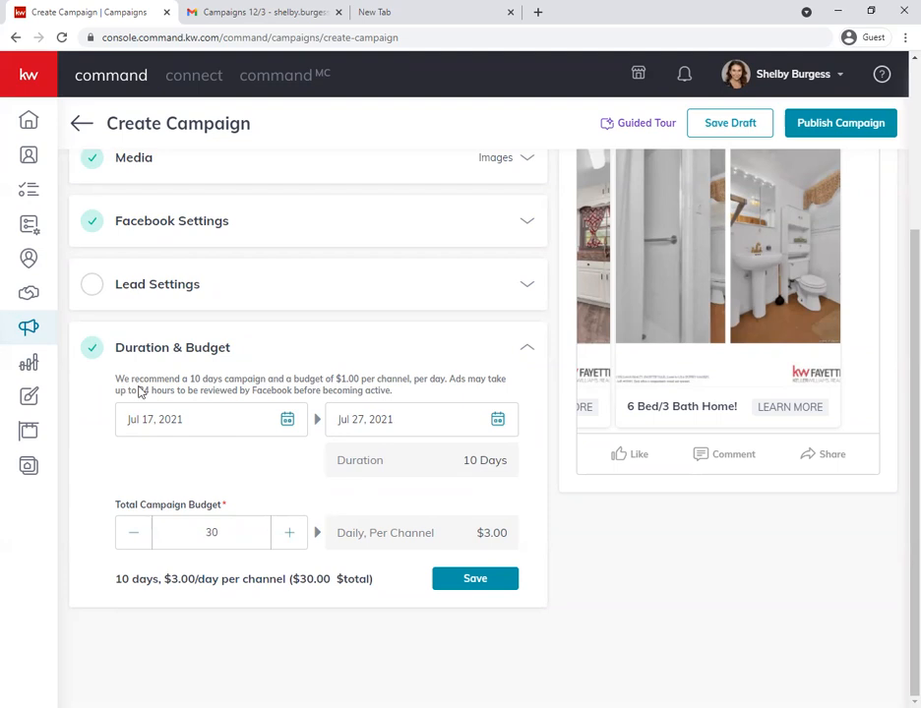
left_click(289, 421)
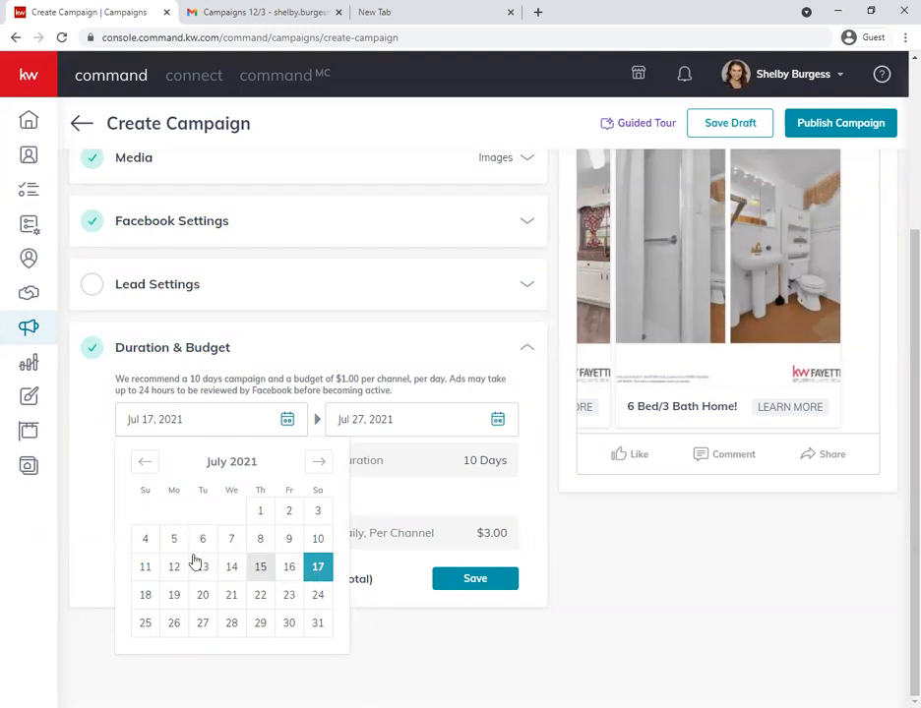
left_click(174, 595)
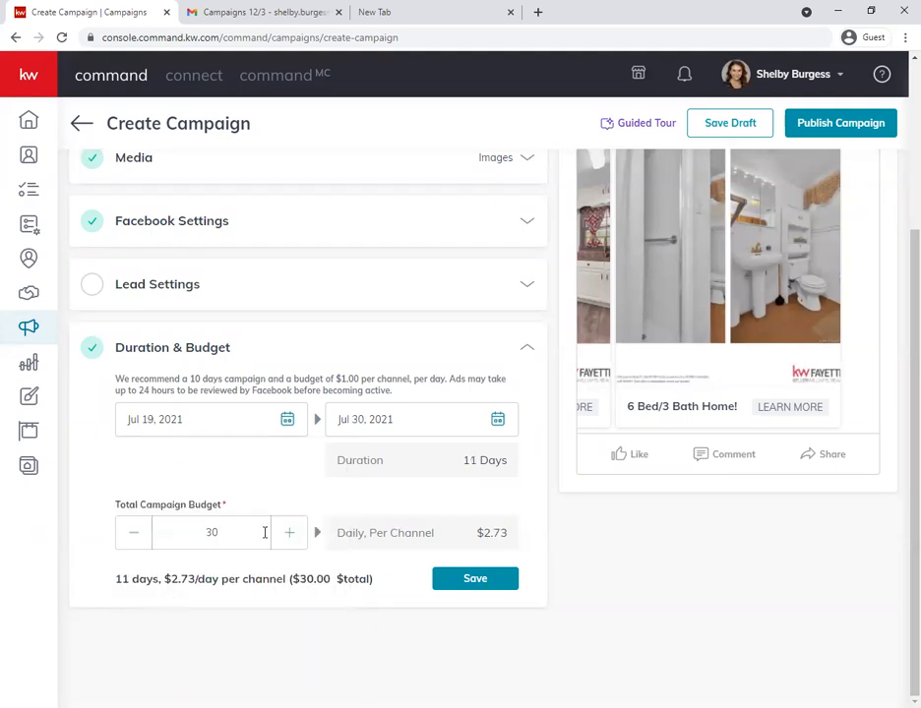
left_click(498, 420)
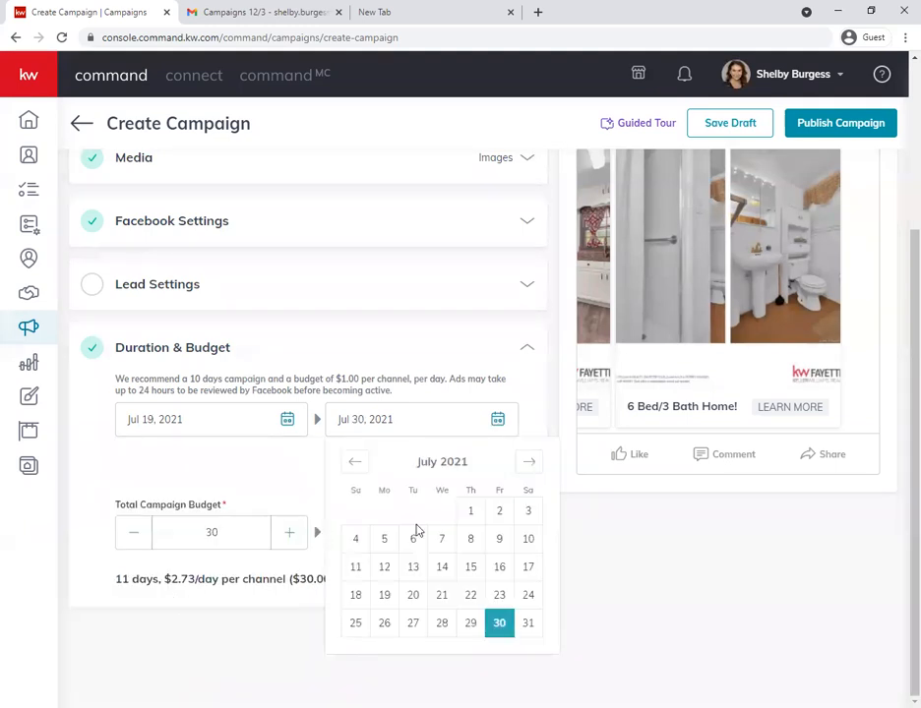
left_click(498, 595)
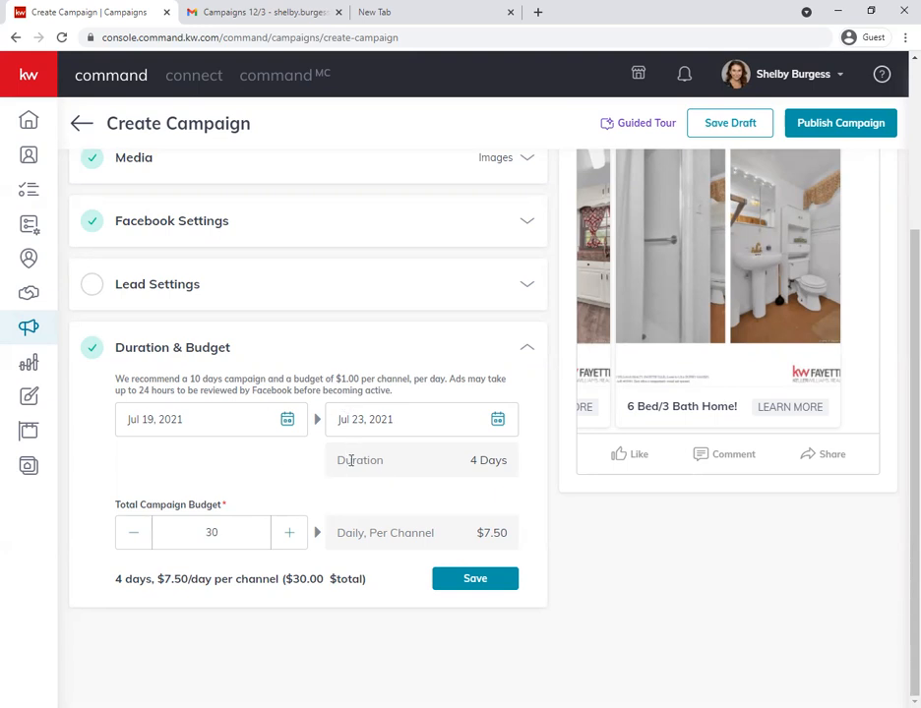
left_click(287, 420)
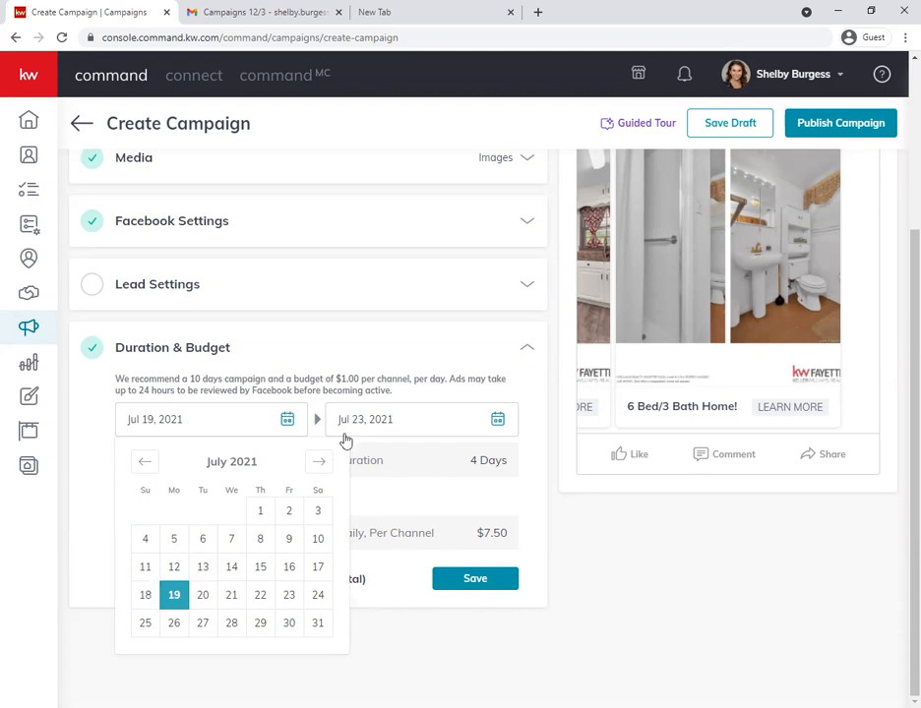
left_click(399, 472)
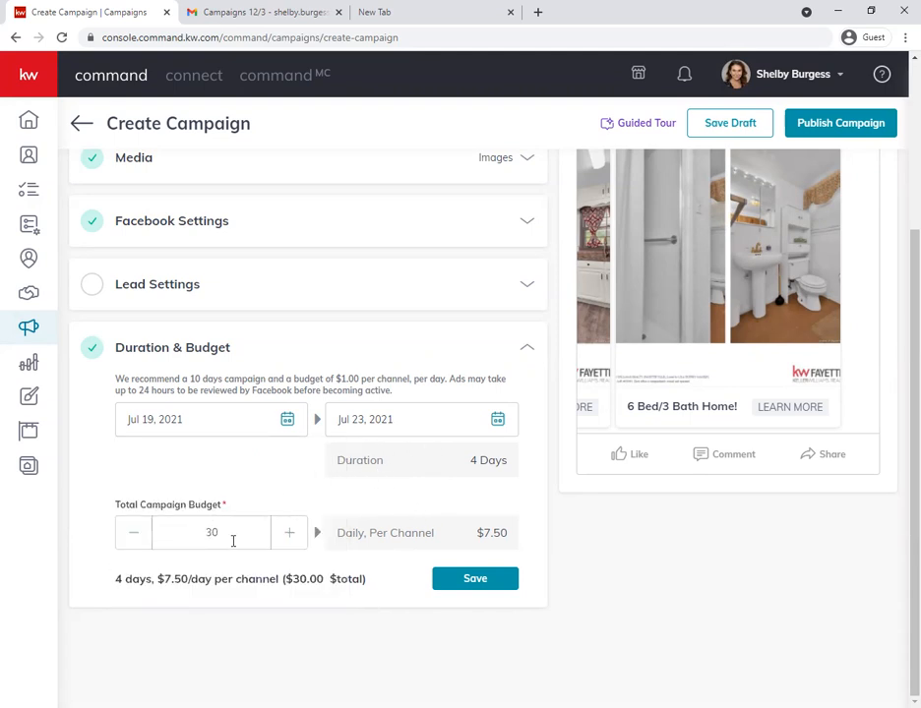
- Set the total campaign budget to 20 and save the duration and budget settings
left_click_drag(233, 540, 140, 530)
type("20")
left_click(475, 580)
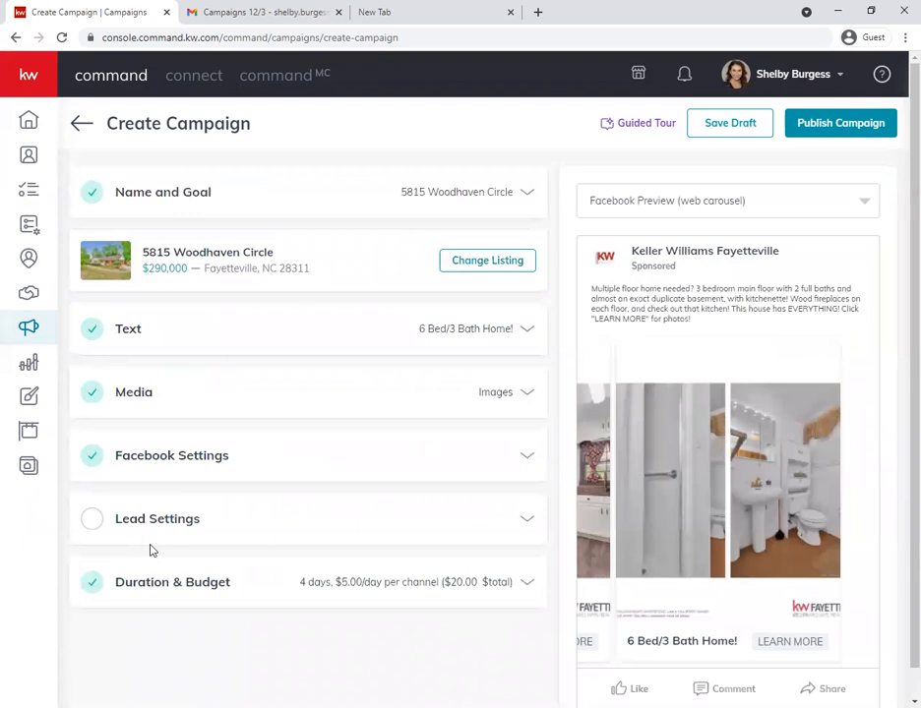
- Review the saved duration and budget, and browse the Facebook carousel preview back to its first image
scroll(151, 551, "down", 1)
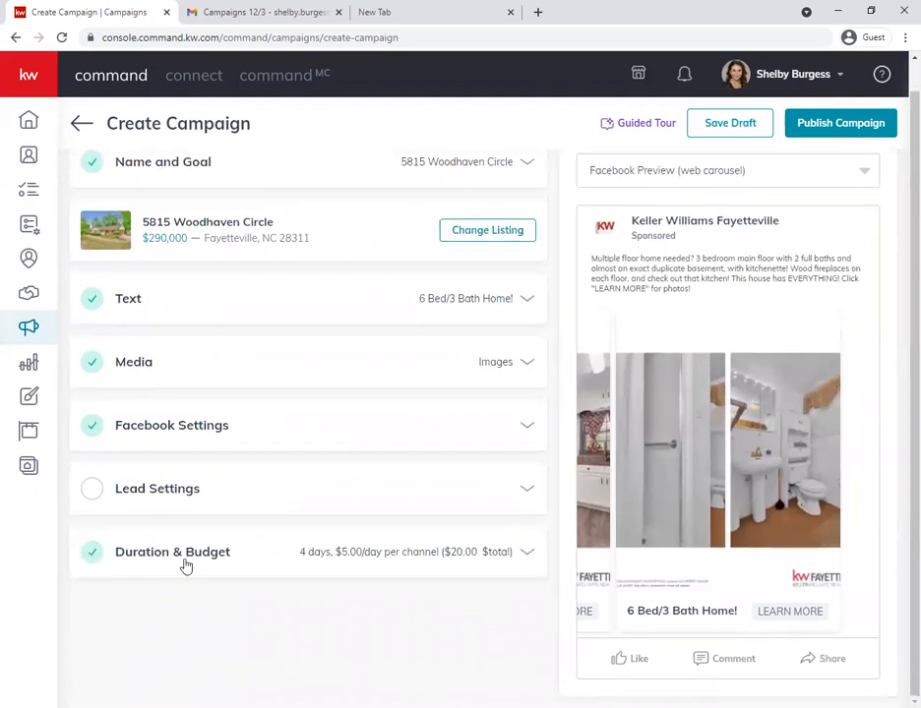
left_click(185, 563)
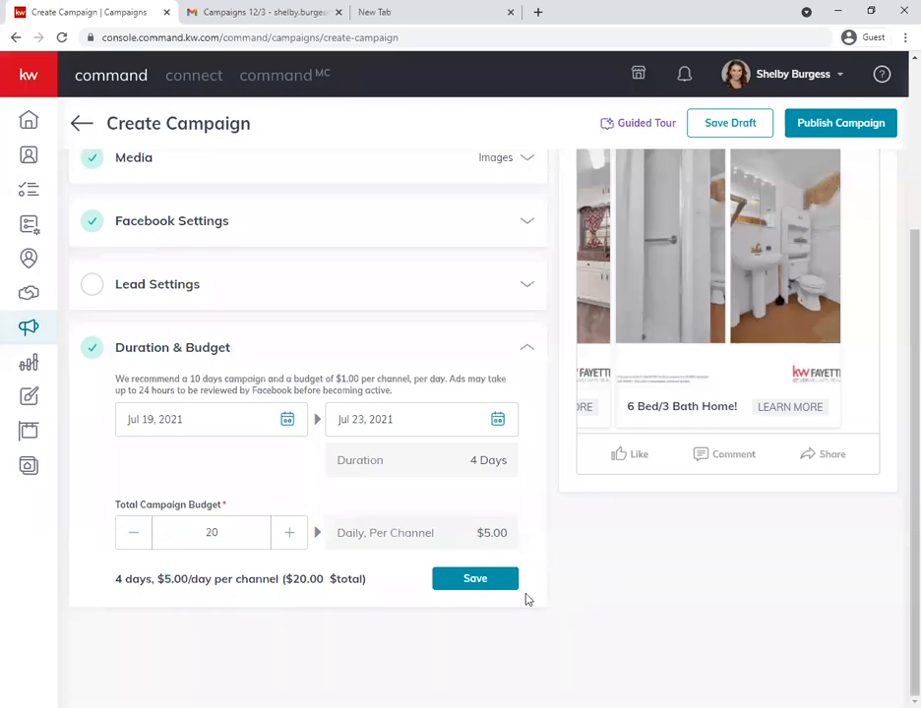
left_click(472, 580)
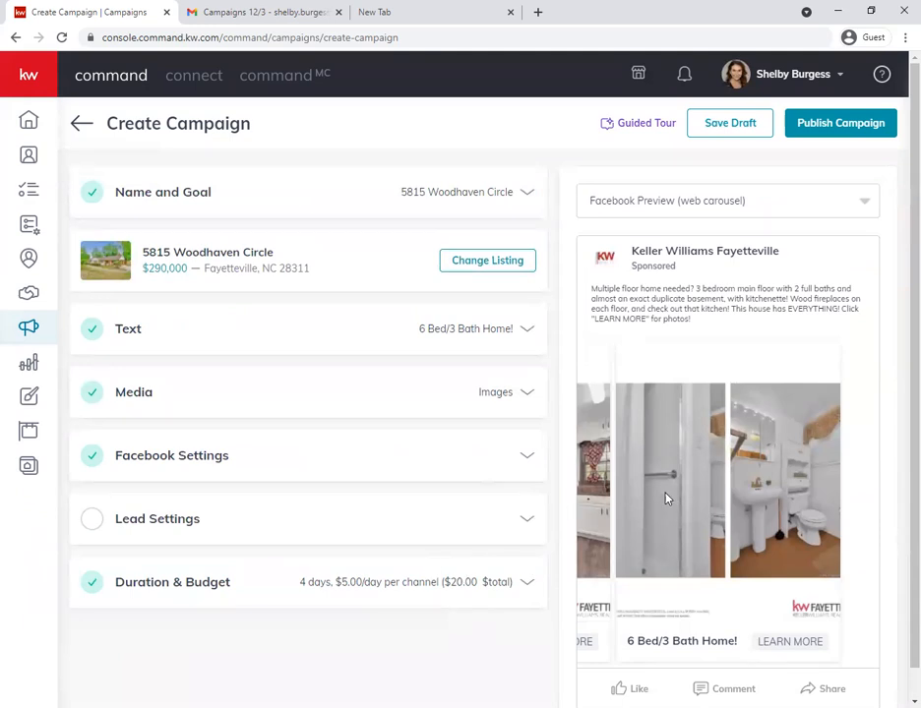
left_click_drag(664, 497, 814, 493)
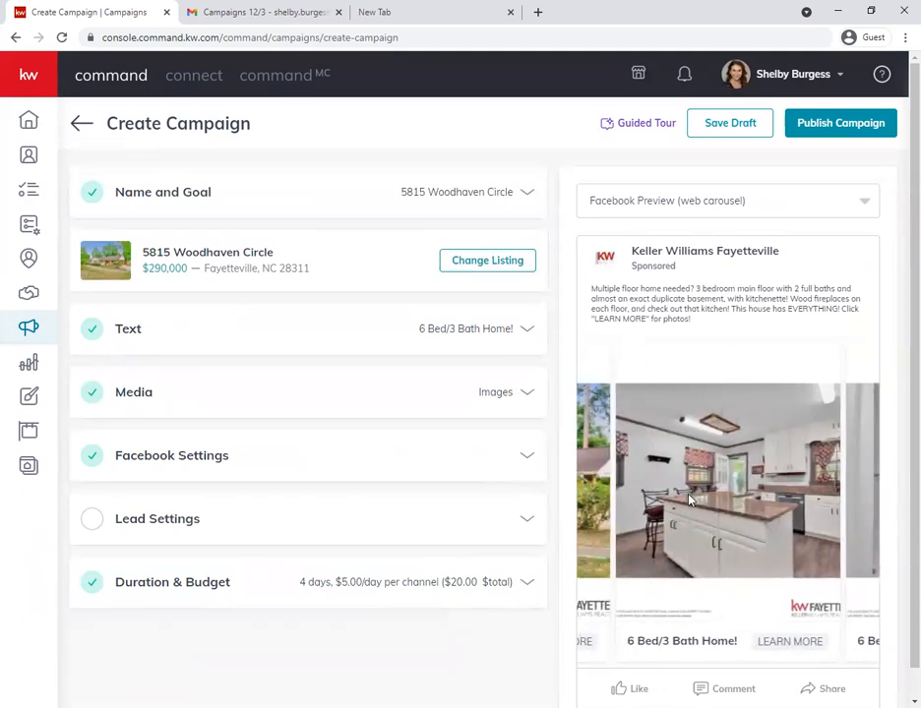
left_click_drag(689, 495, 857, 484)
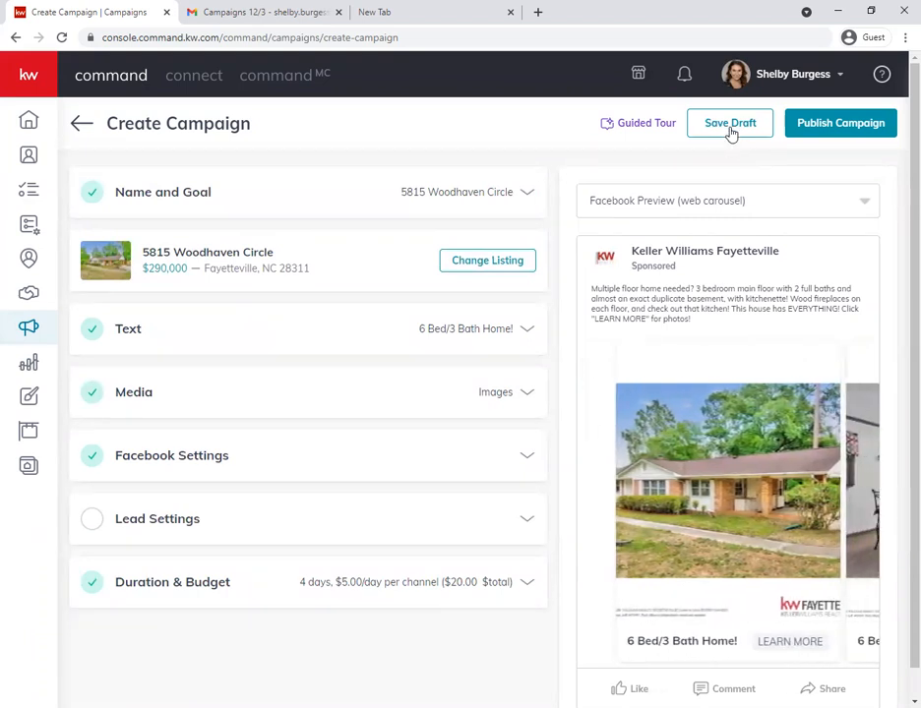
- Publish the Facebook campaign and create it with the saved Visa card as the payment method
left_click_drag(836, 468, 773, 470)
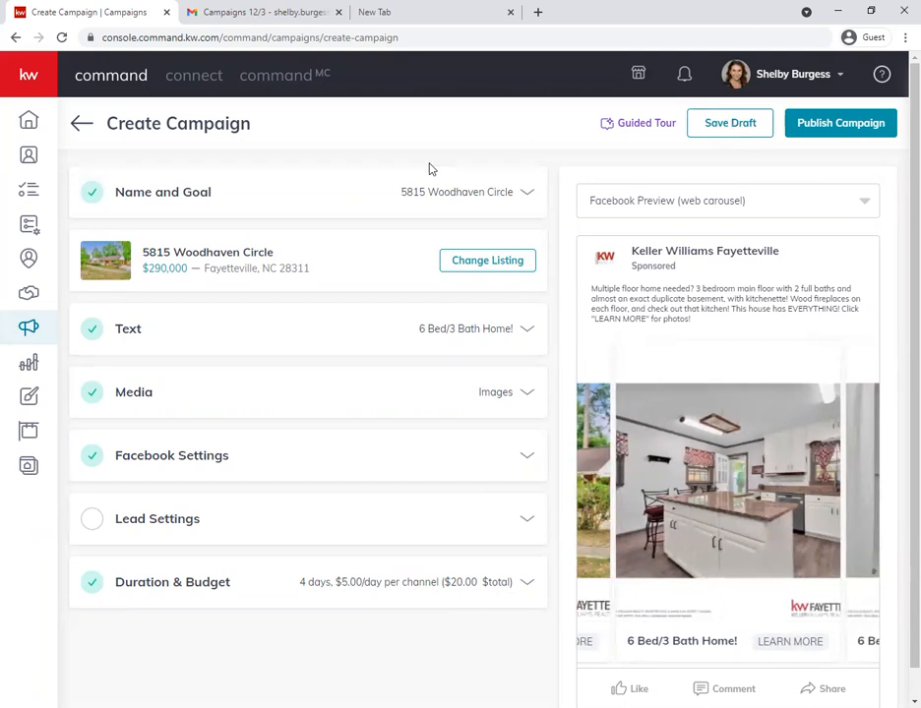
left_click(815, 124)
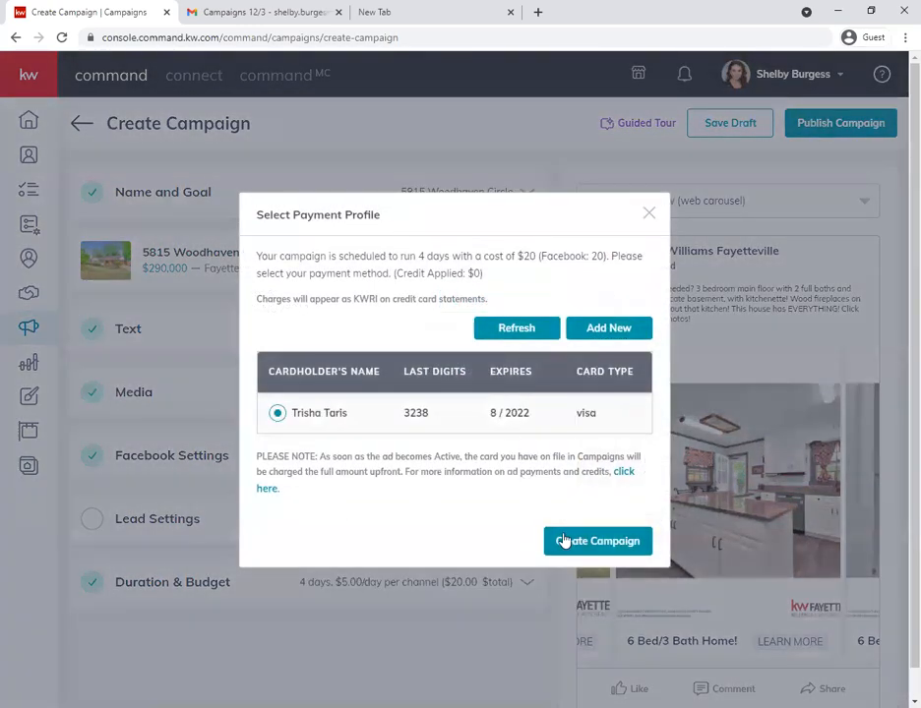
left_click(570, 544)
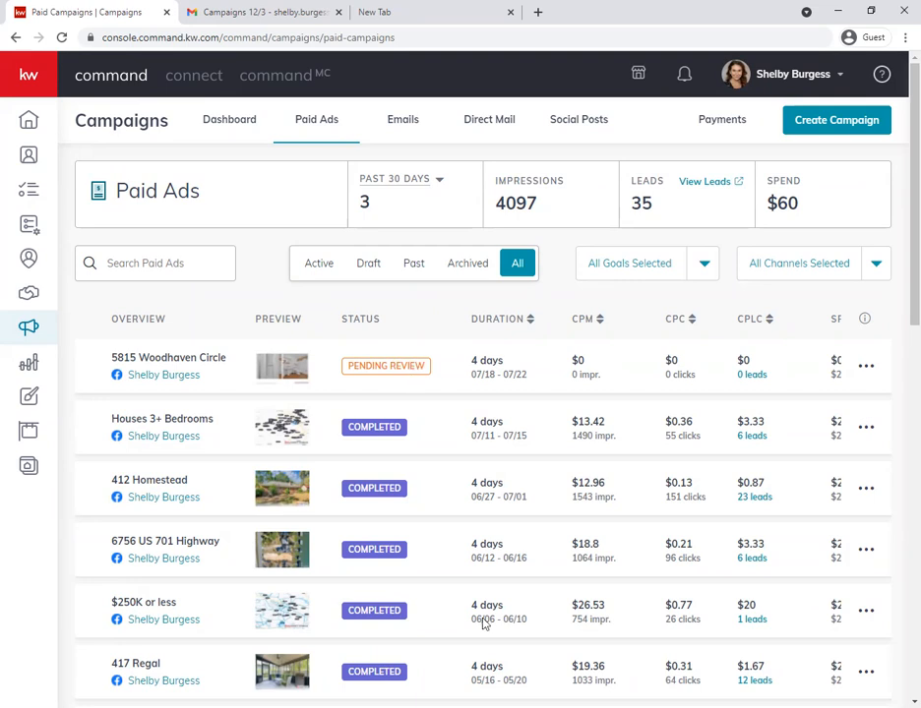
- Examine the duration, impressions, CPM, CPC, CPLC, leads, spend and goals of the new and past campaigns in the paid ads list
scroll(554, 362, "right", 1)
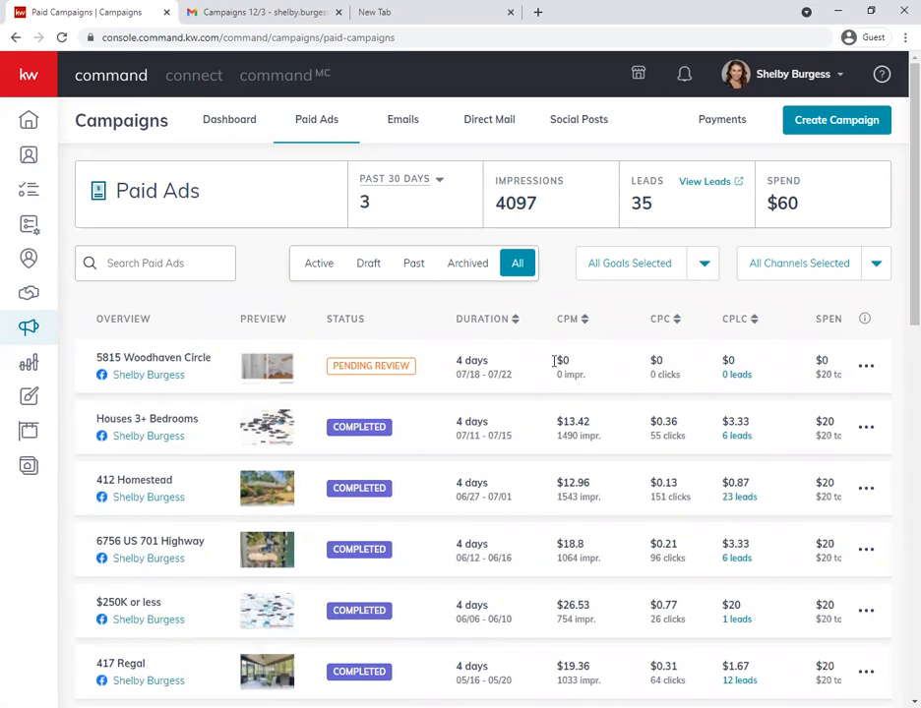
scroll(554, 362, "right", 5)
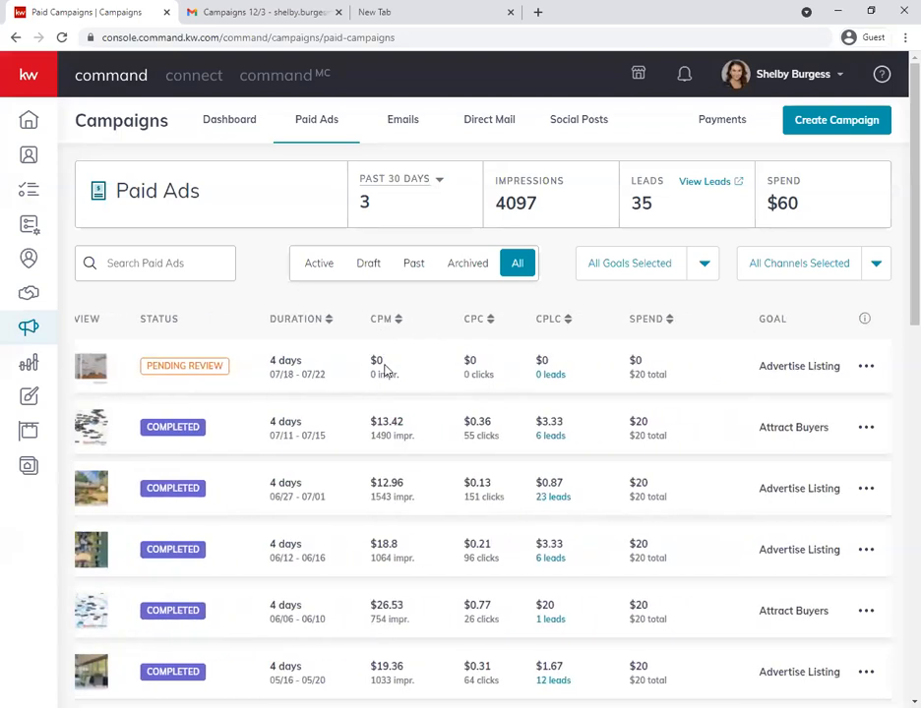
scroll(383, 354, "right", 1)
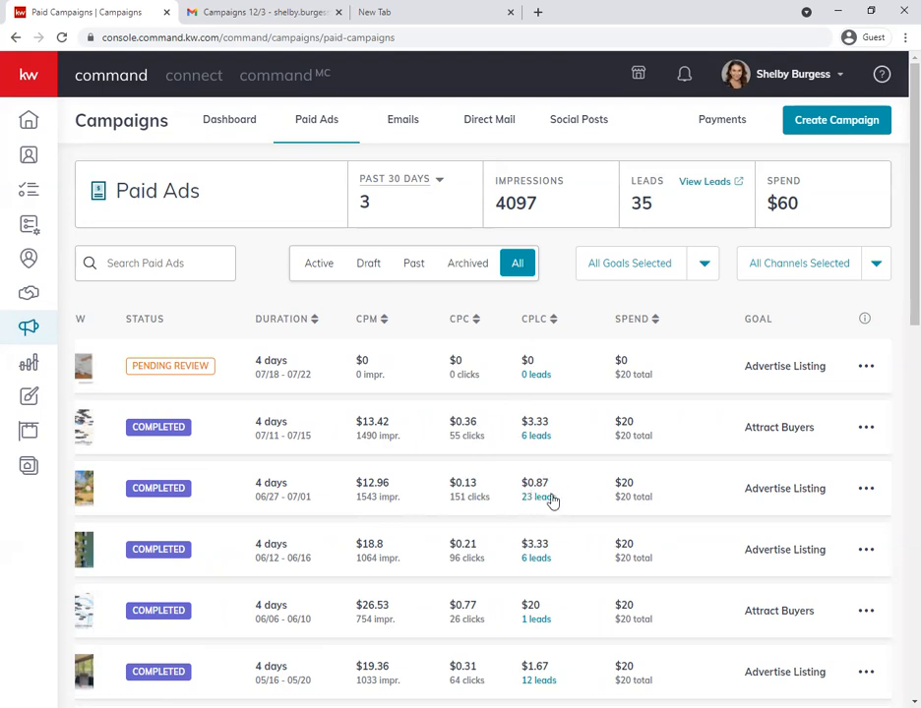
scroll(571, 497, "down", 4)
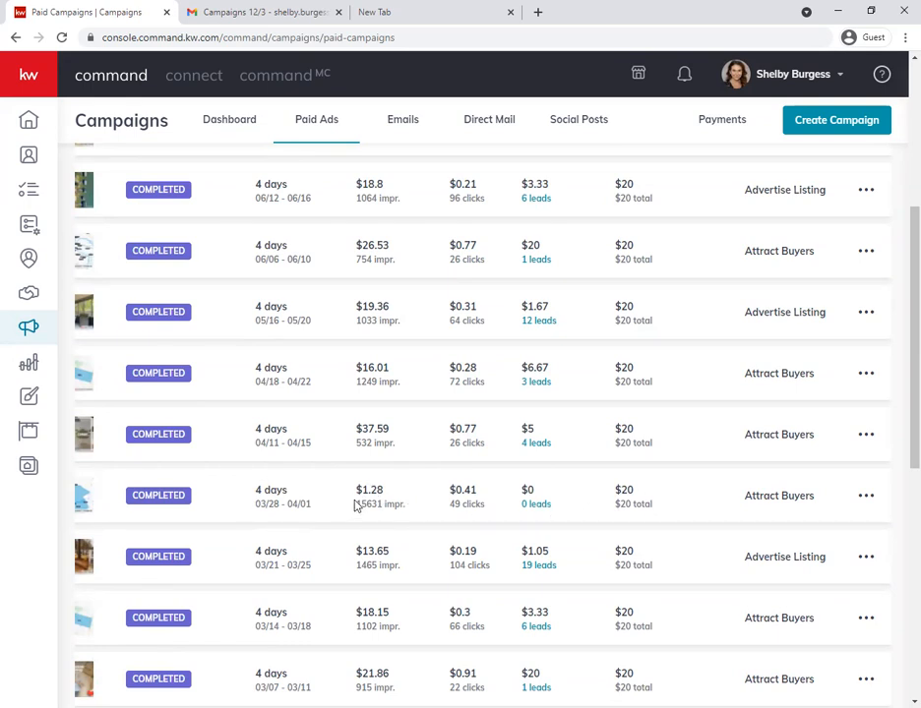
left_click_drag(358, 508, 388, 506)
left_click(414, 508)
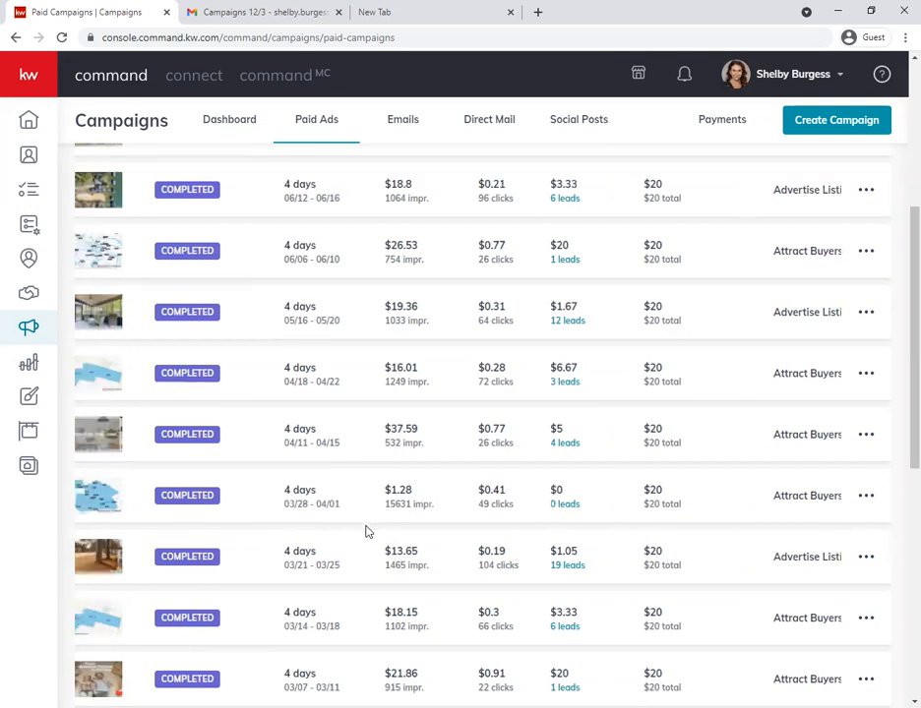
scroll(462, 622, "up", 1)
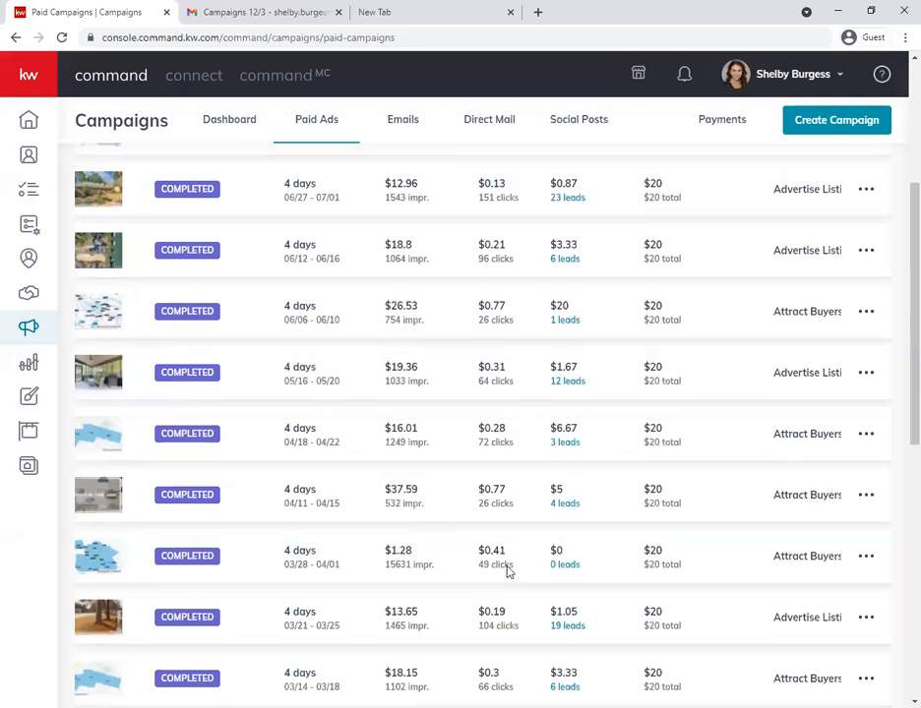
scroll(485, 547, "up", 3)
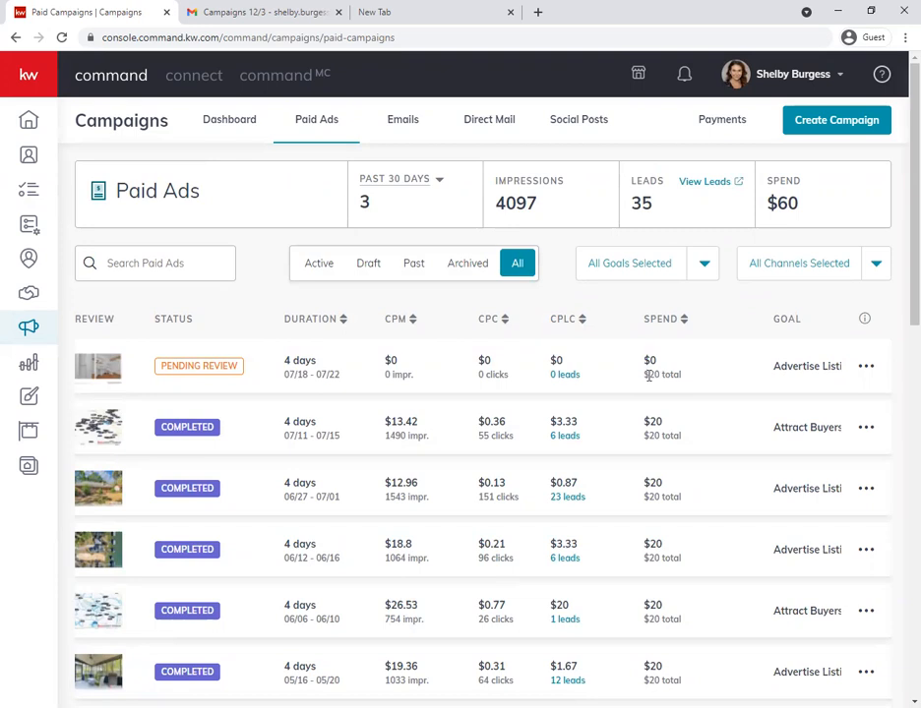
scroll(661, 370, "down", 9)
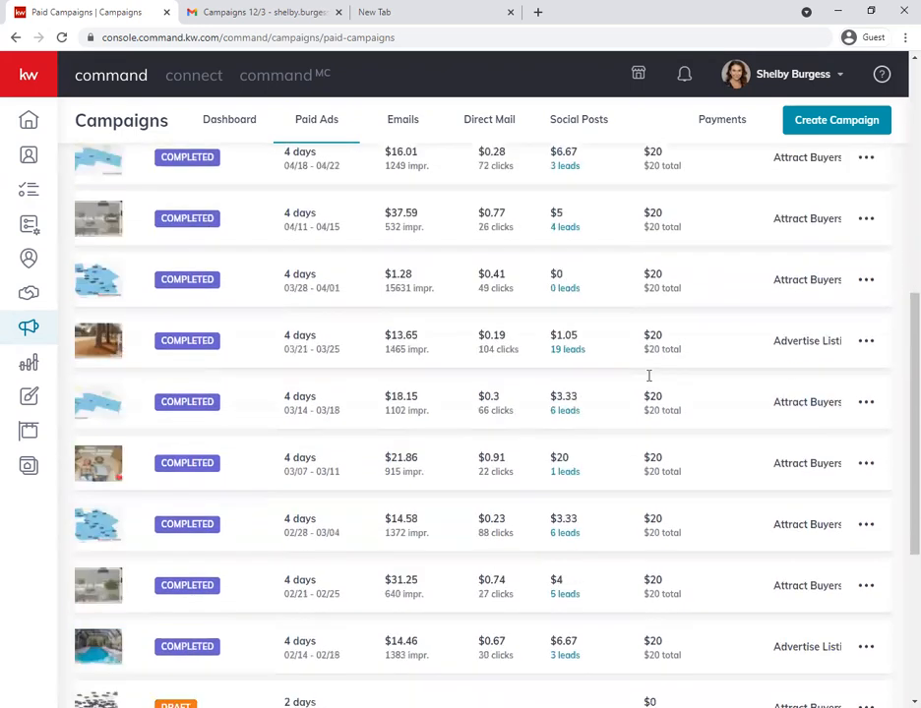
scroll(651, 430, "down", 1)
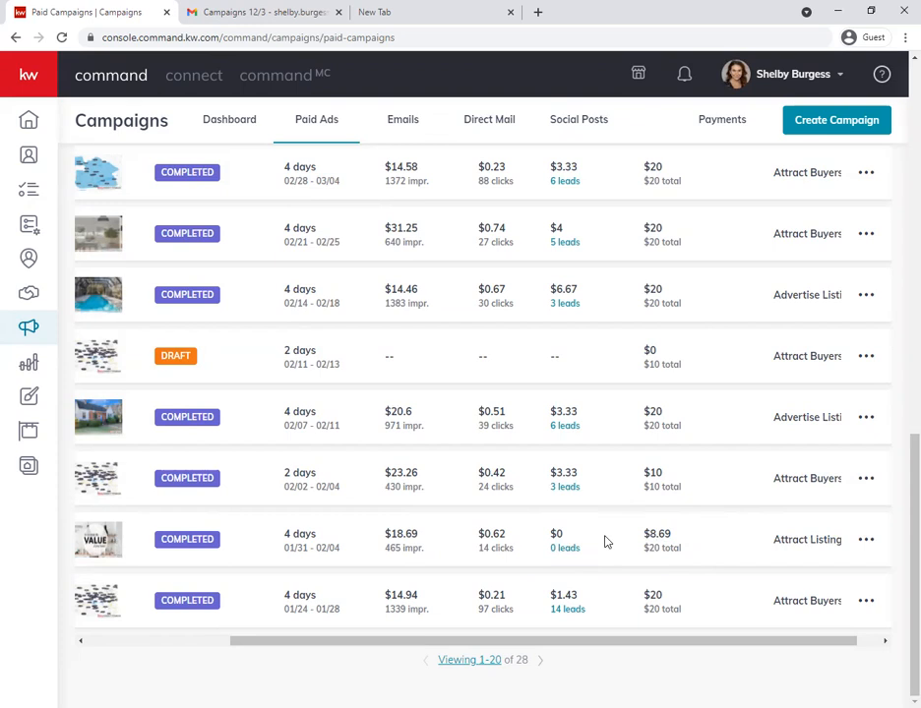
scroll(676, 517, "up", 15)
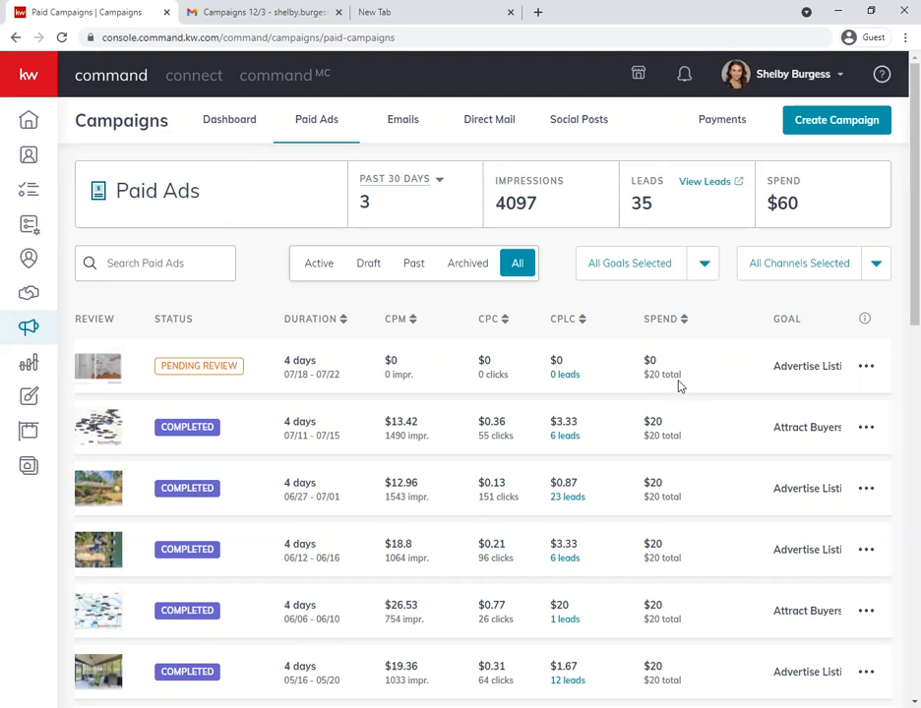
scroll(696, 454, "down", 10)
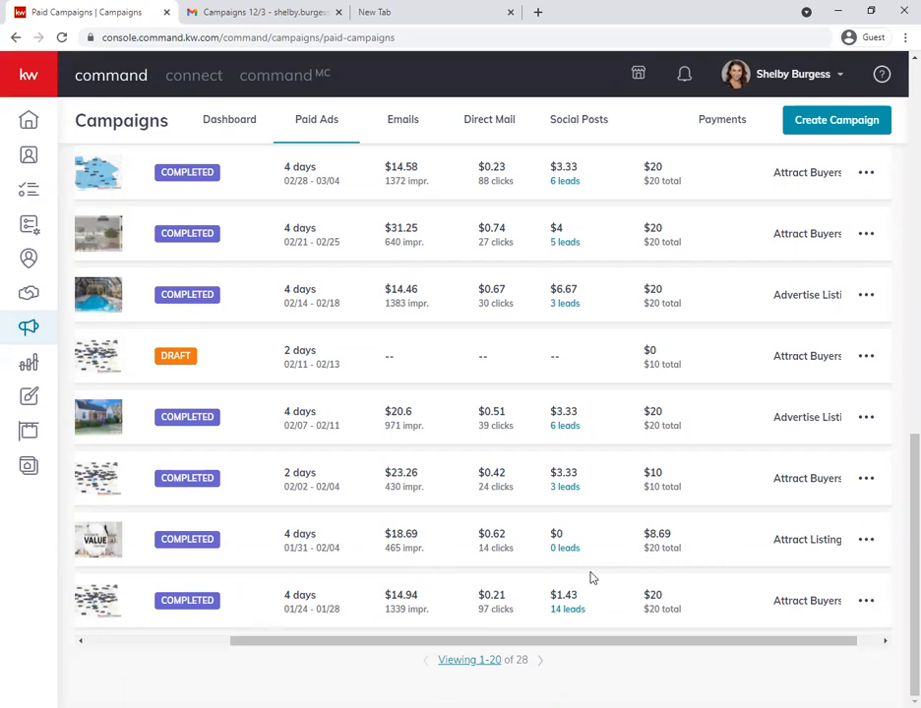
scroll(679, 590, "up", 10)
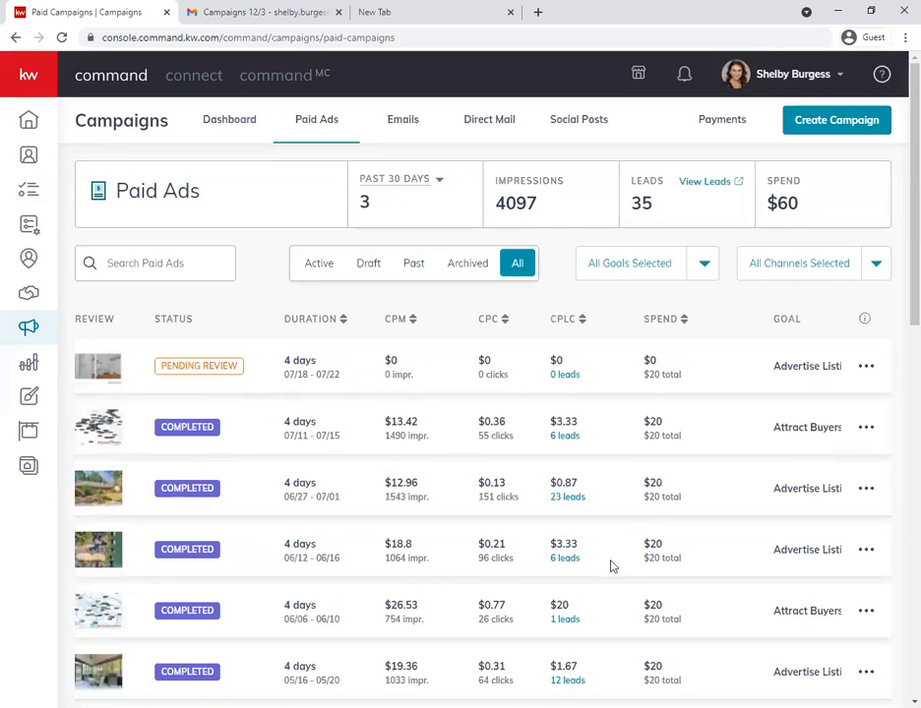
scroll(611, 567, "left", 1)
scroll(612, 567, "right", 1)
scroll(288, 543, "left", 3)
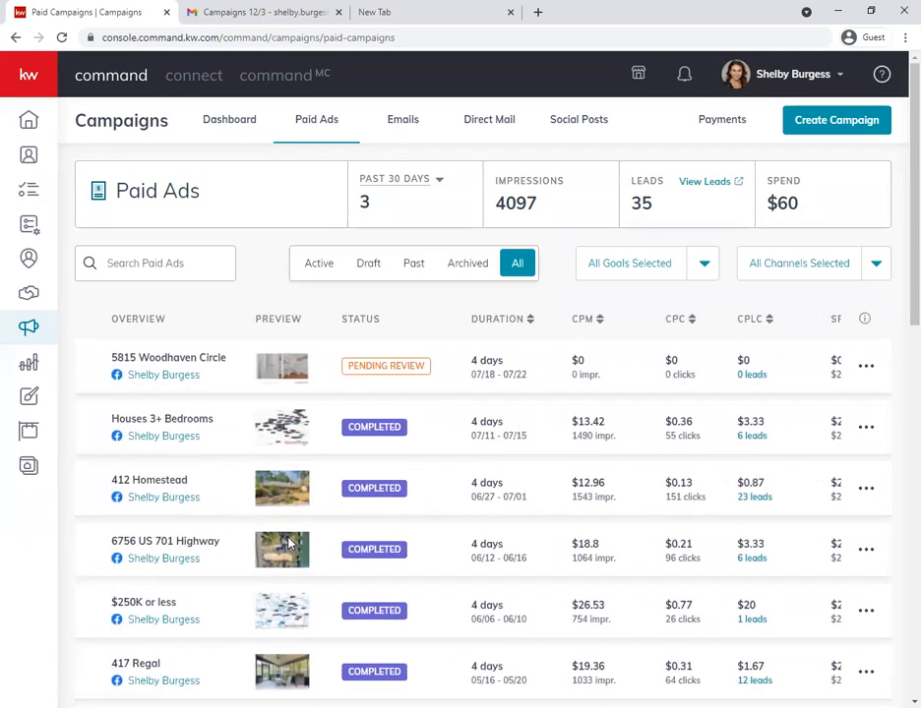
- Load the pending listing ad's campaign preview and view it as Desktop Feed Standard, Mobile Interstitial and Mobile Banner
left_click(191, 383)
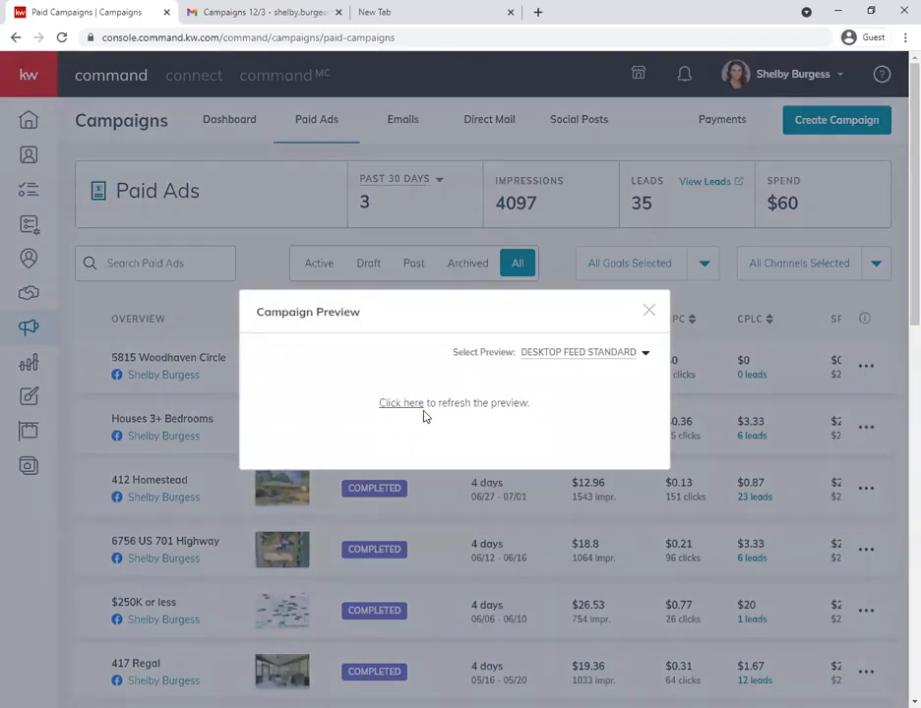
left_click(409, 404)
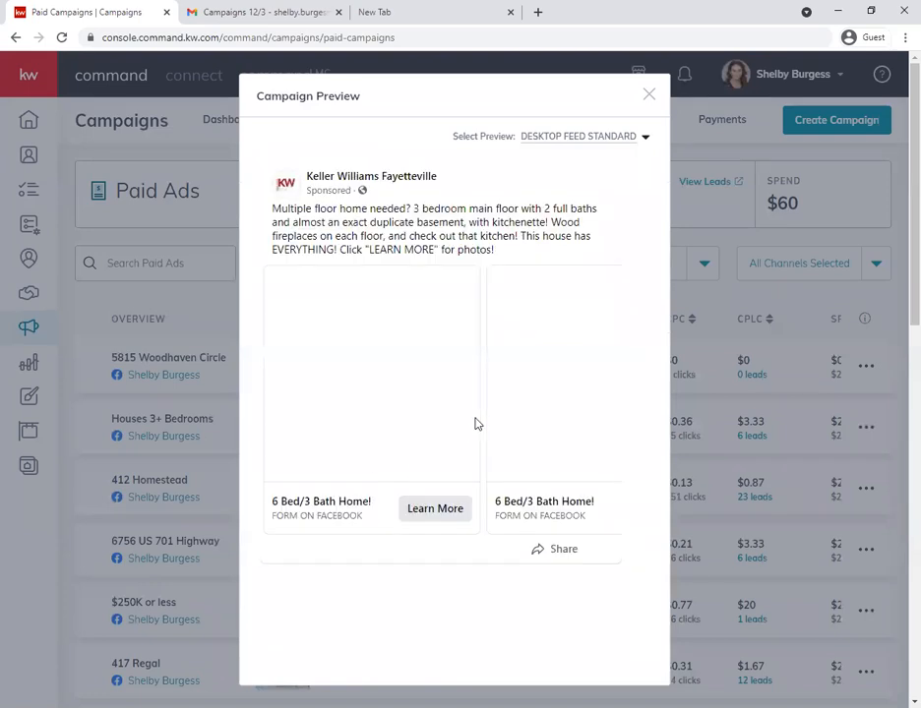
left_click(583, 139)
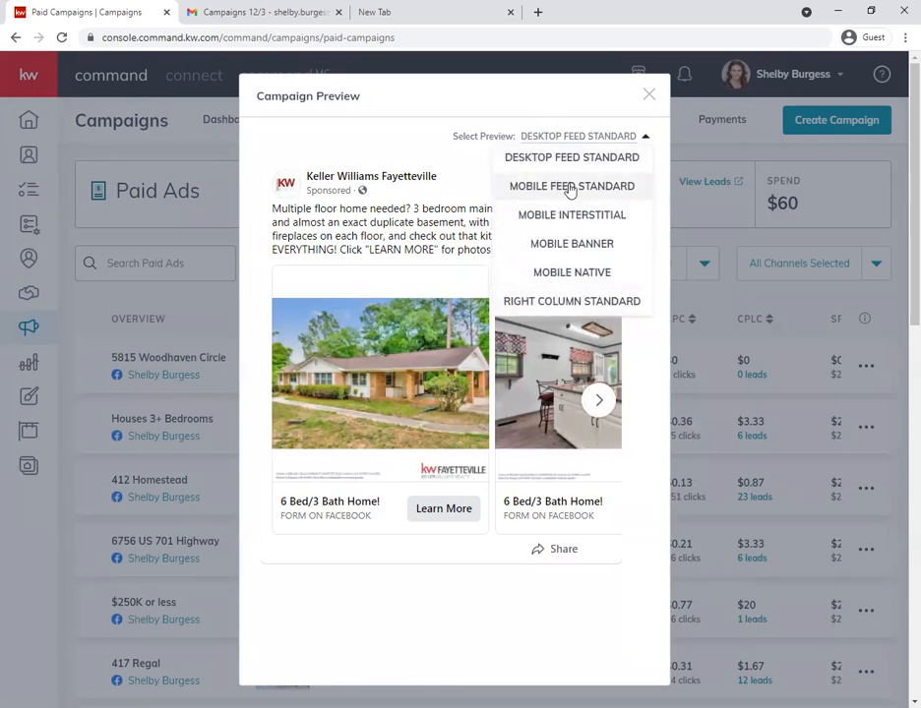
left_click(569, 217)
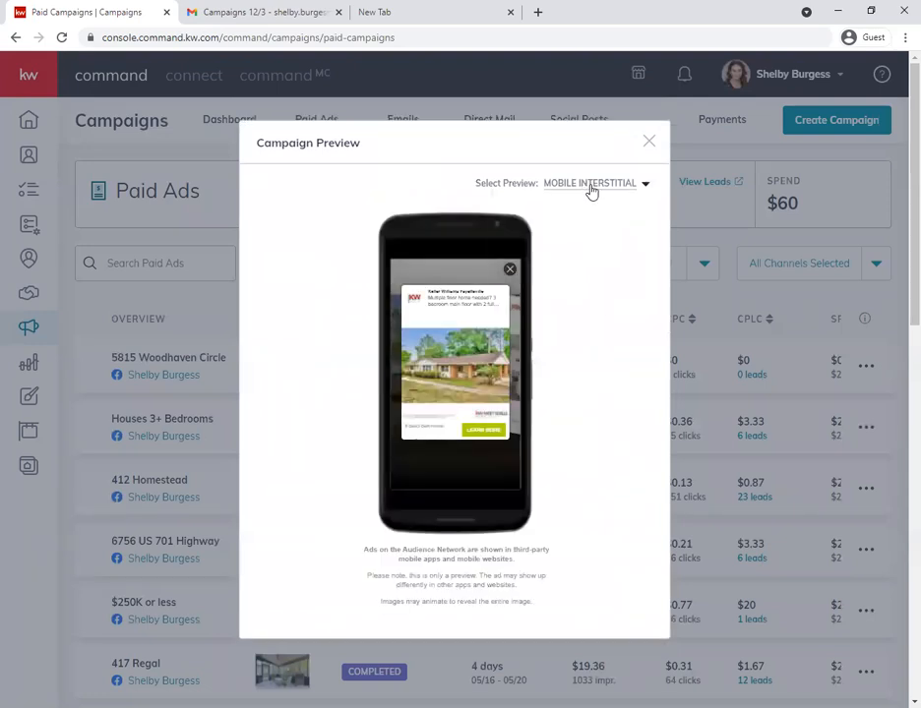
left_click(591, 186)
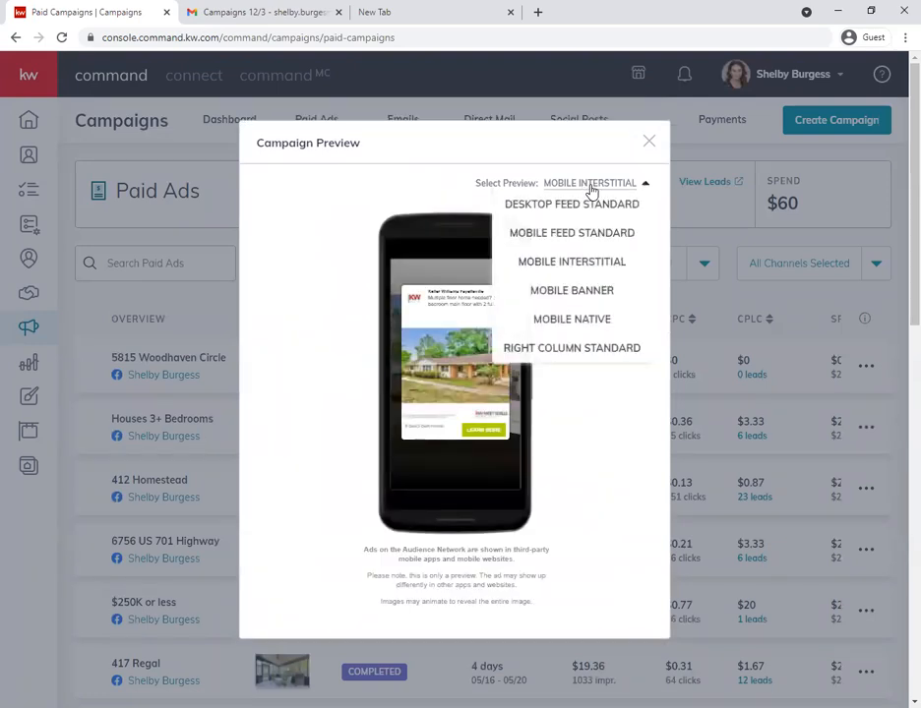
left_click(578, 293)
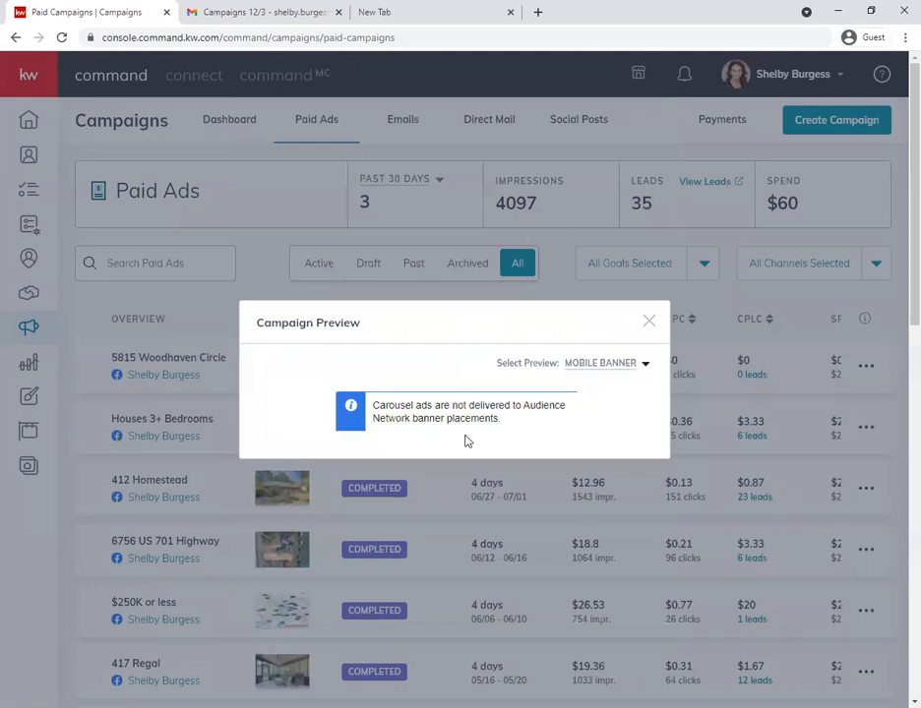
- View the ad preview as Mobile Native, Right Column Standard and again Desktop Feed Standard, and close the campaign preview
left_click(593, 379)
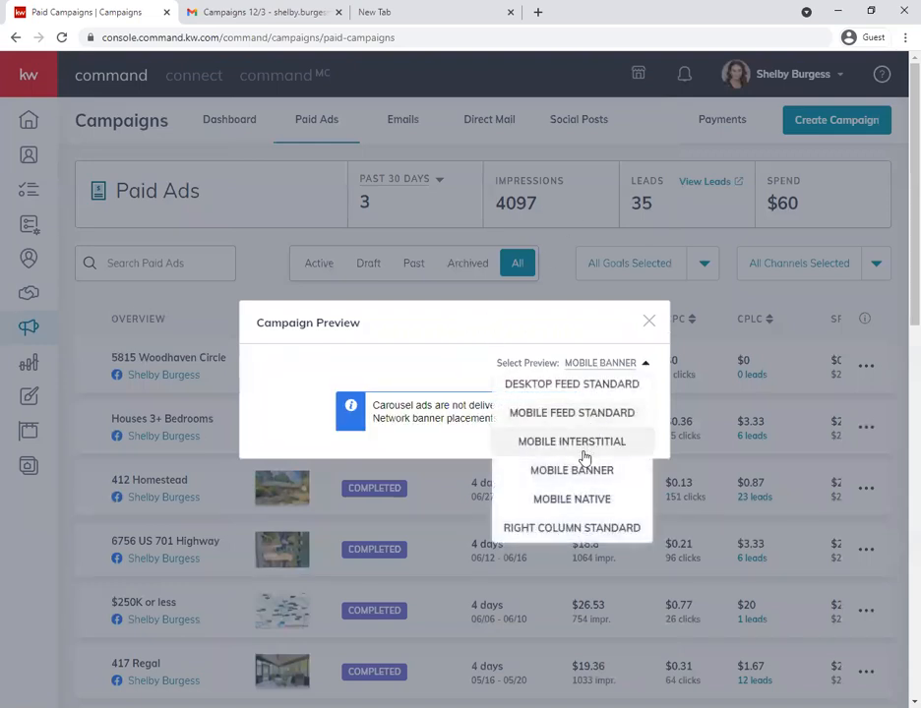
left_click(581, 496)
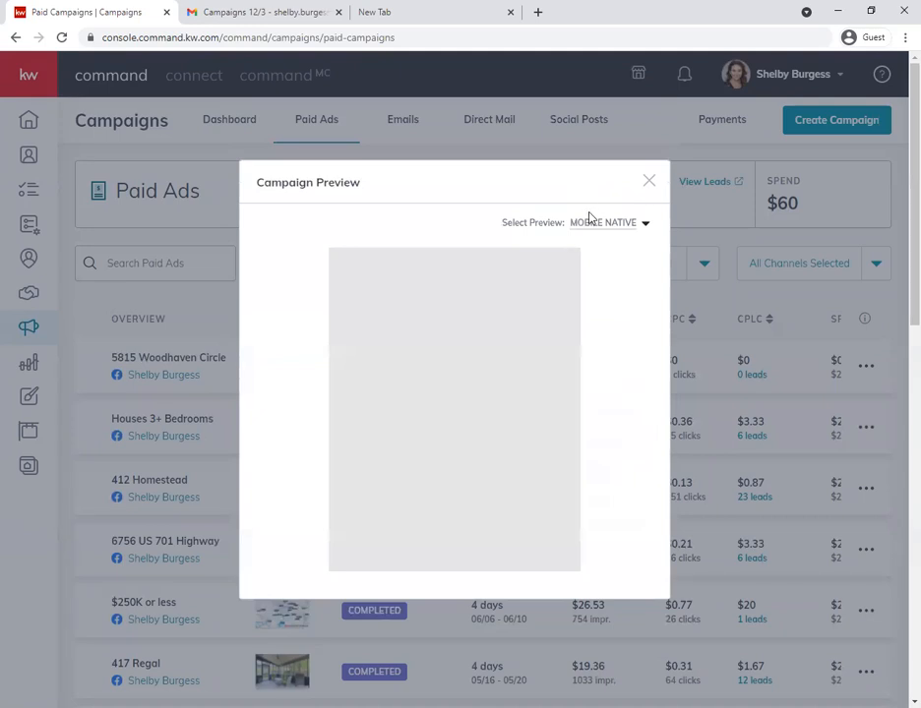
left_click(589, 224)
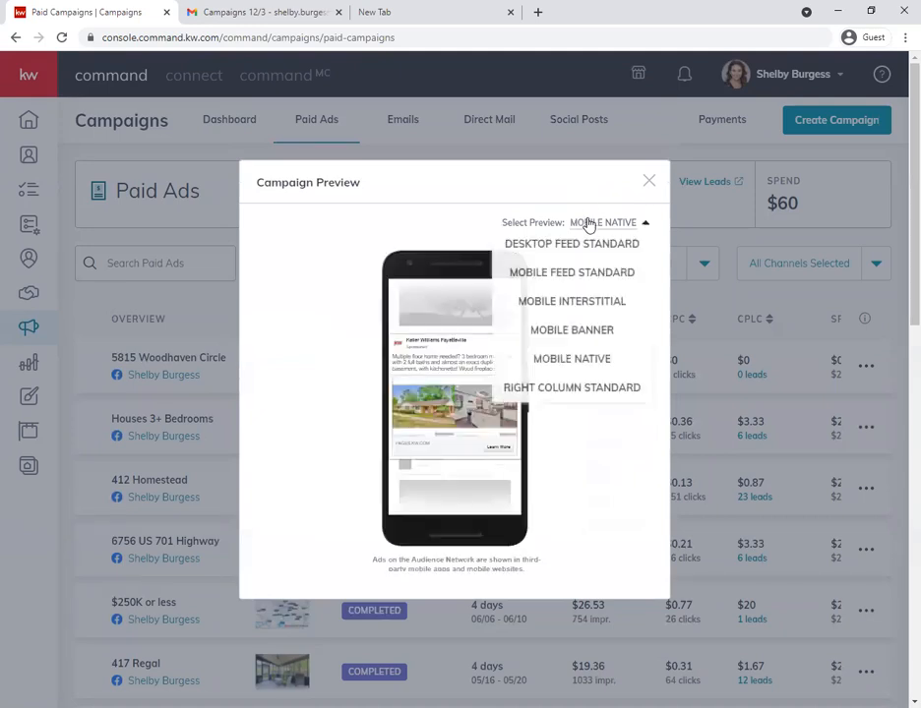
left_click(548, 391)
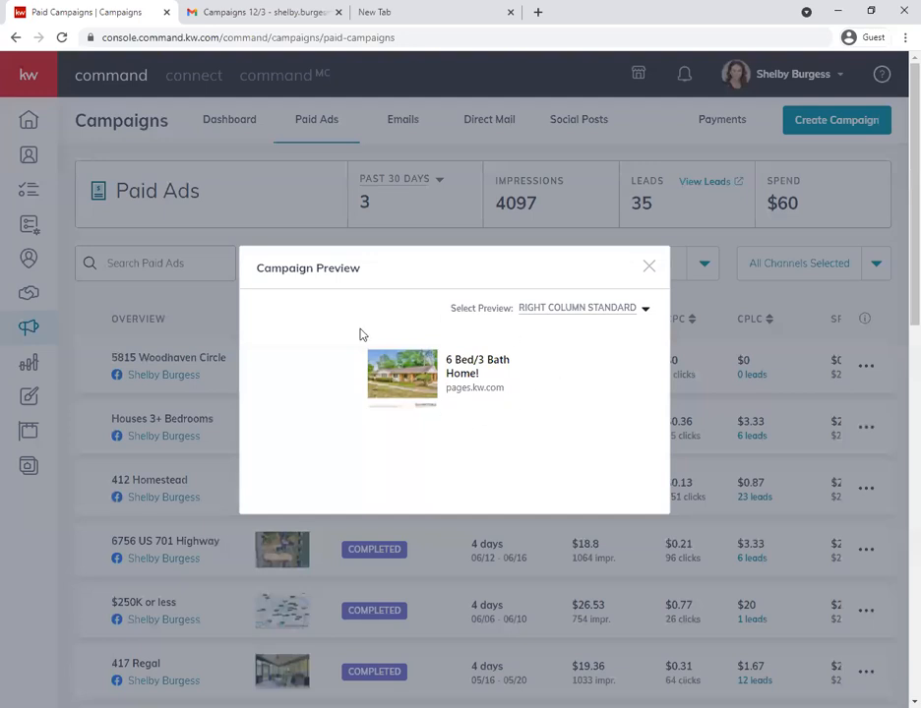
left_click(567, 311)
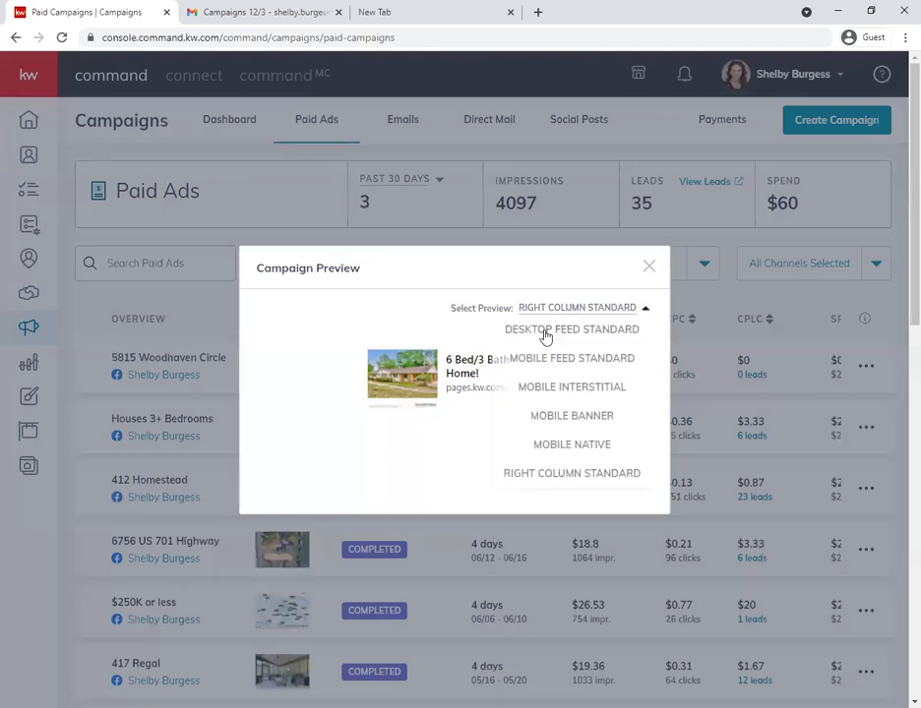
left_click(551, 334)
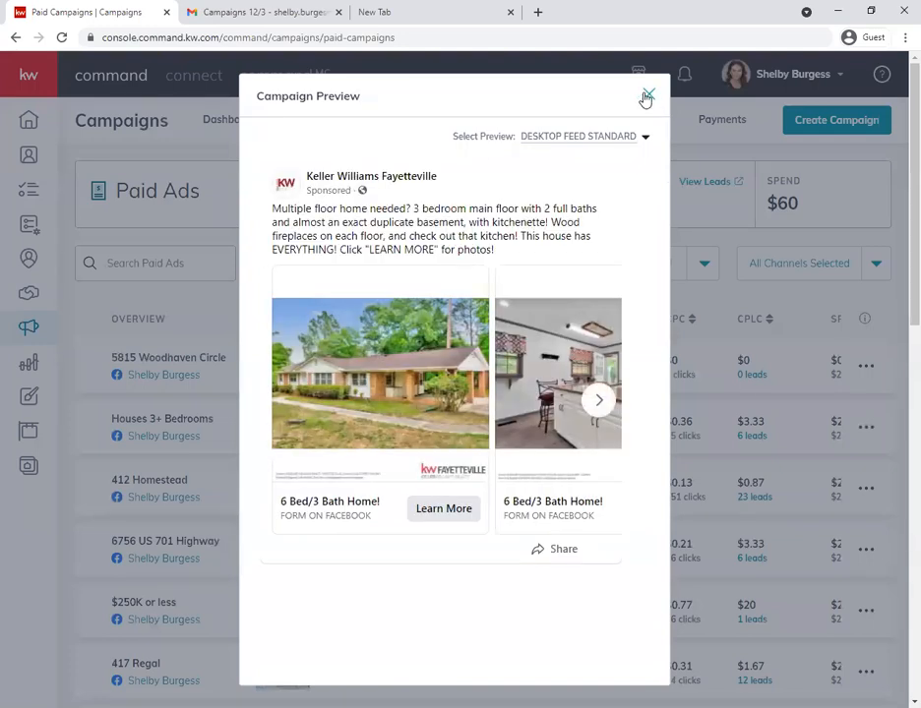
left_click(648, 97)
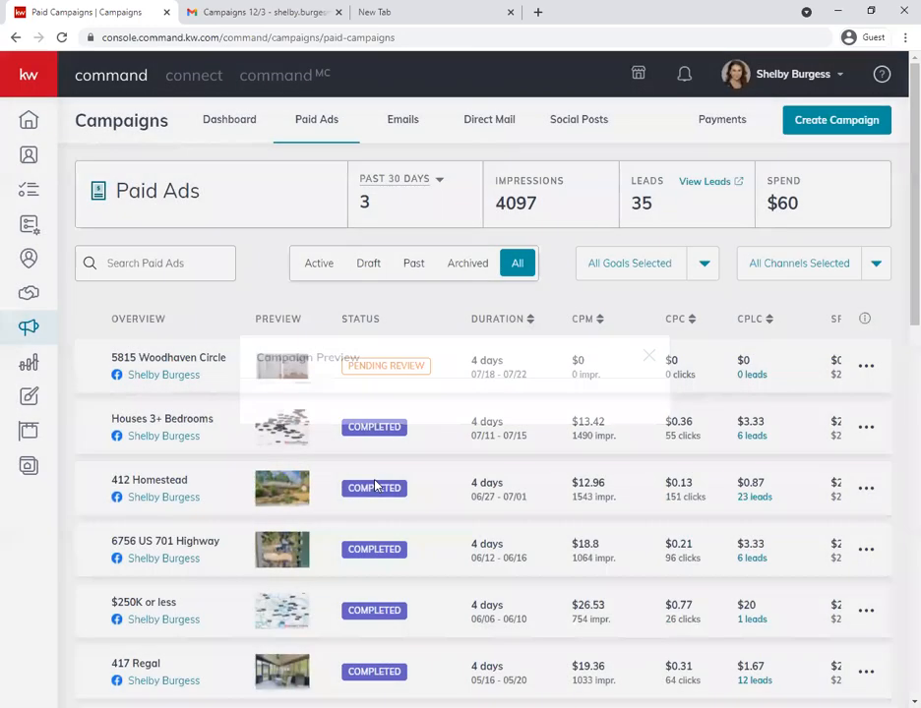